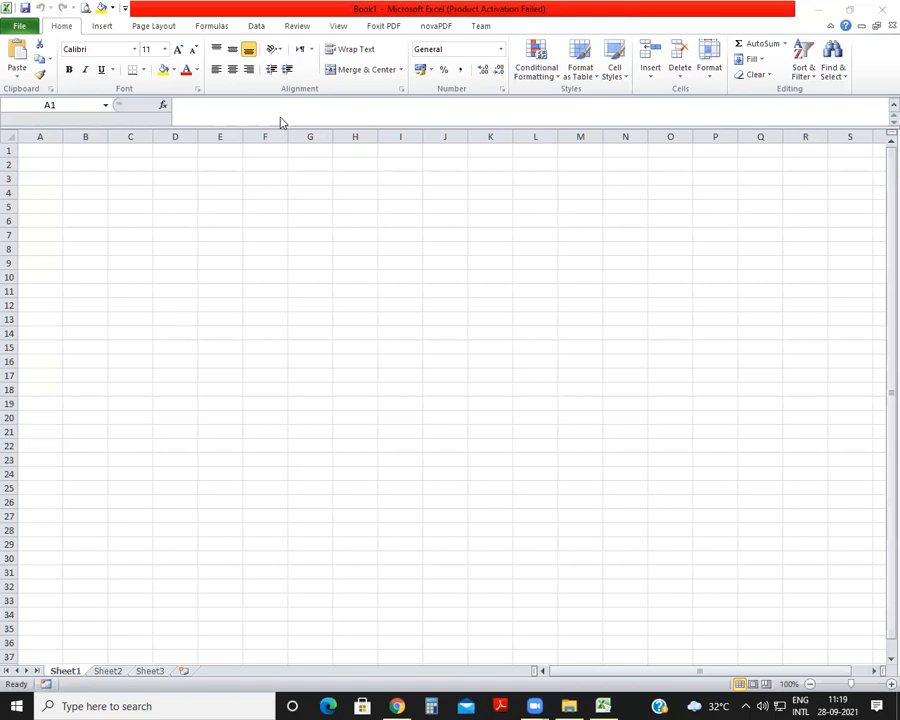
Enter the note "PAGE NO. 83" in cell O5.
left_click(337, 217)
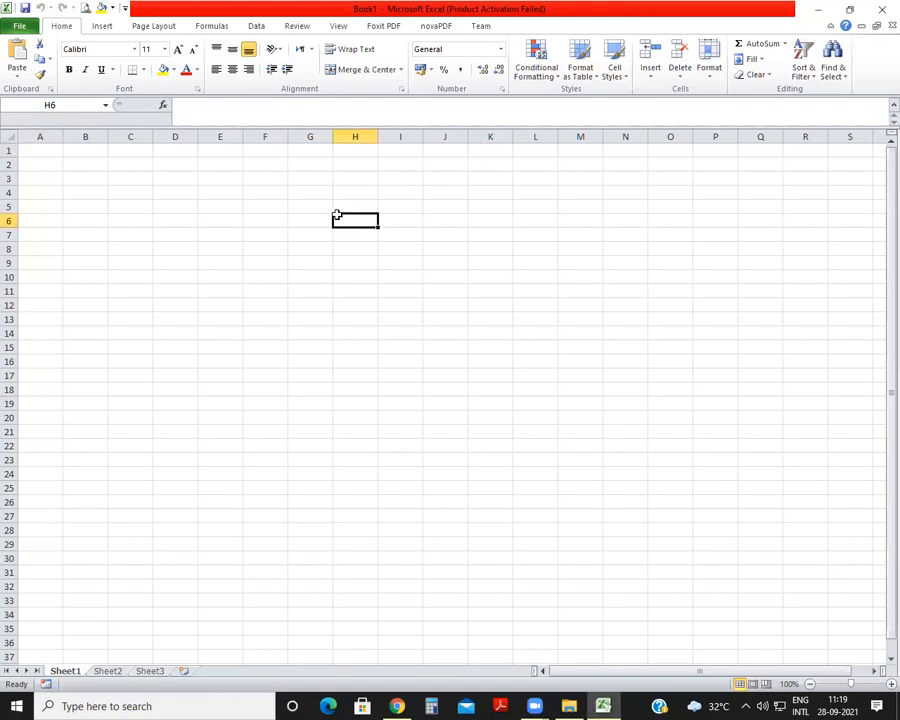
left_click(175, 272)
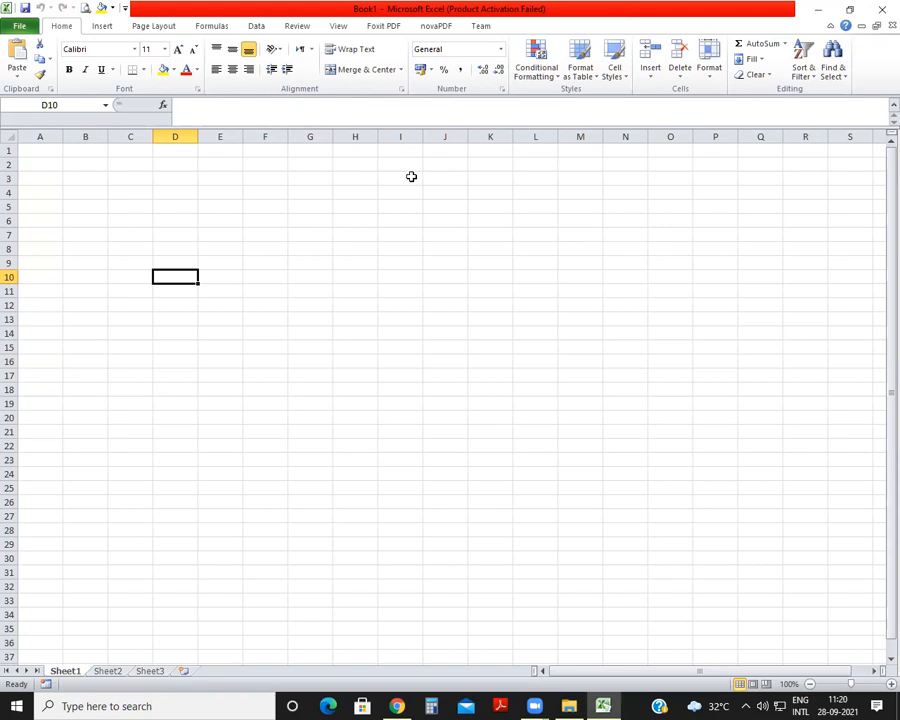
left_click(652, 204)
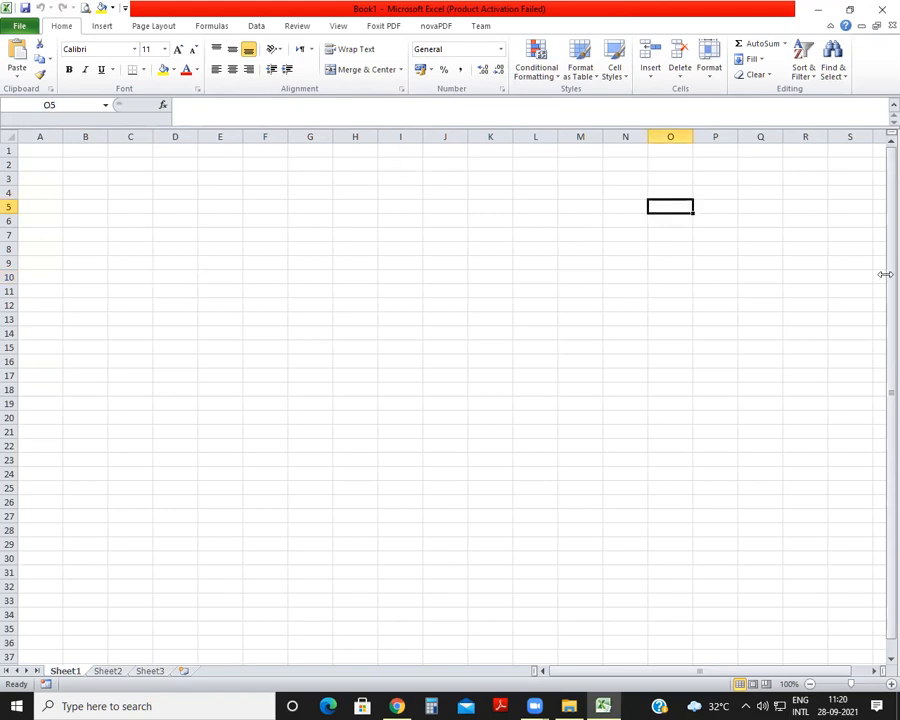
type("PAGE NO")
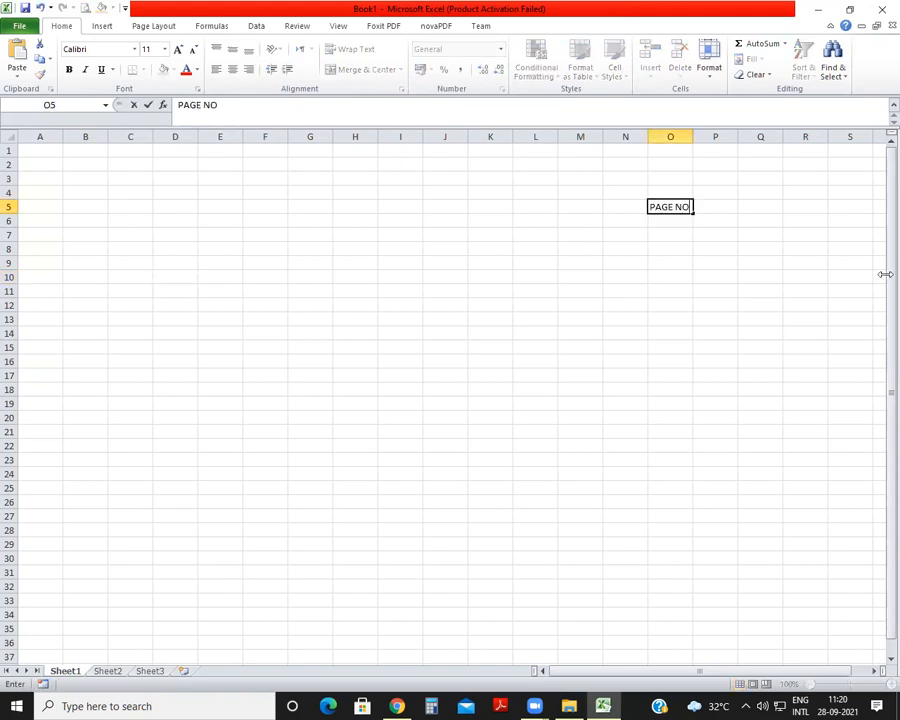
type(". 83")
key("Return")
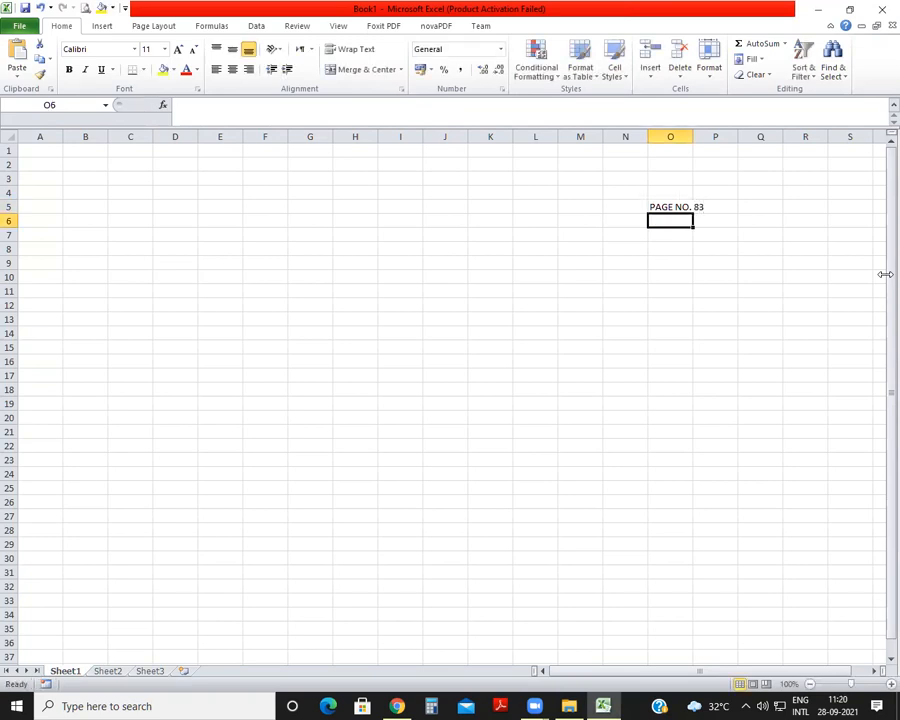
Enter the column heading "S. NO." in cell A1.
key("Left")
key("Left")
key("Left")
key("Left")
key("Left")
key("Left")
key("Left")
key("Left")
key("Left")
key("Left")
key("Left")
key("Left")
key("Left")
key("Left")
key("Up")
key("Up")
key("Up")
key("Up")
key("Up")
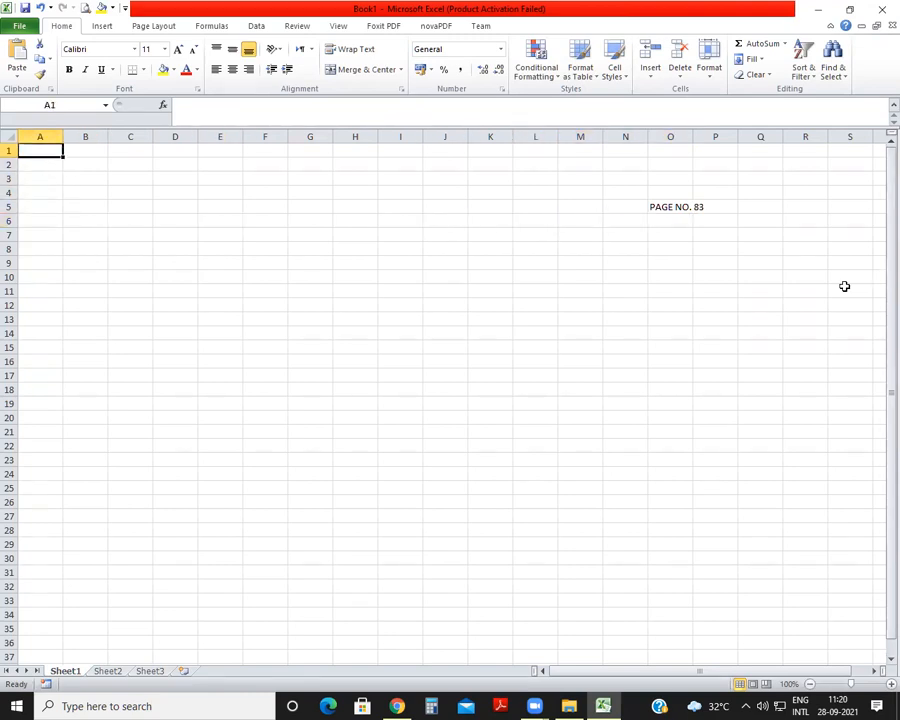
type("S. NO.")
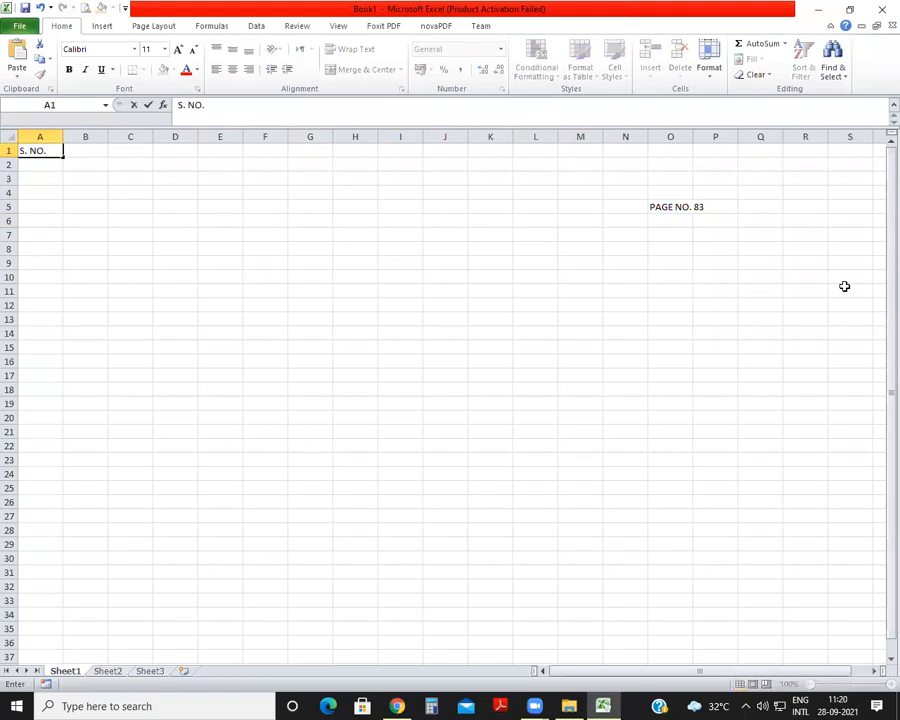
key("Return")
key("Up")
key("BackSpace")
key("Escape")
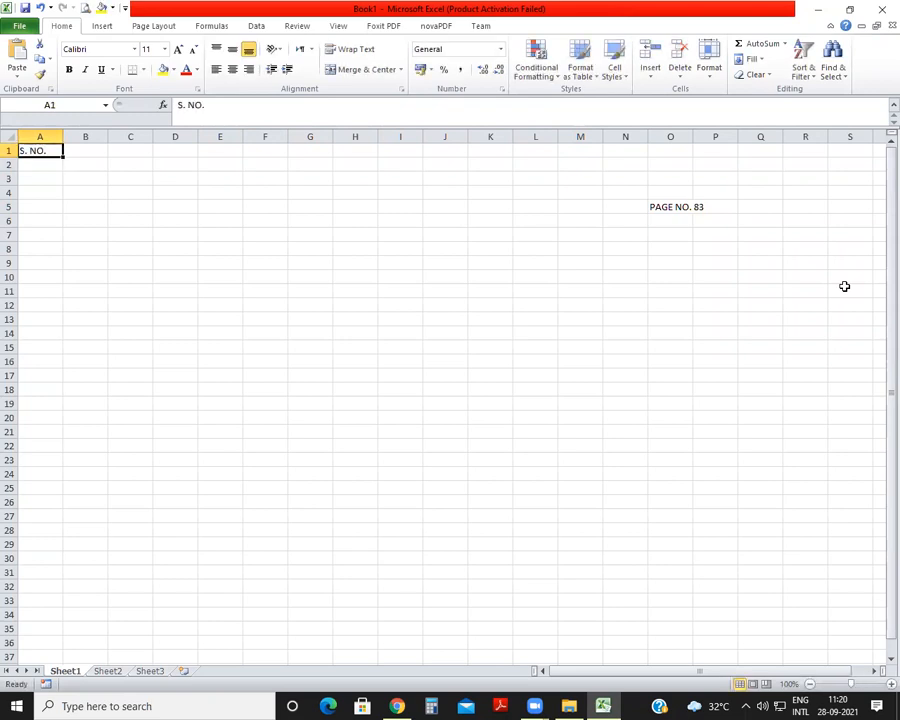
Add the headings PRODUCT, PRICE and QUANTITY in cells B1 to D1.
key("Right")
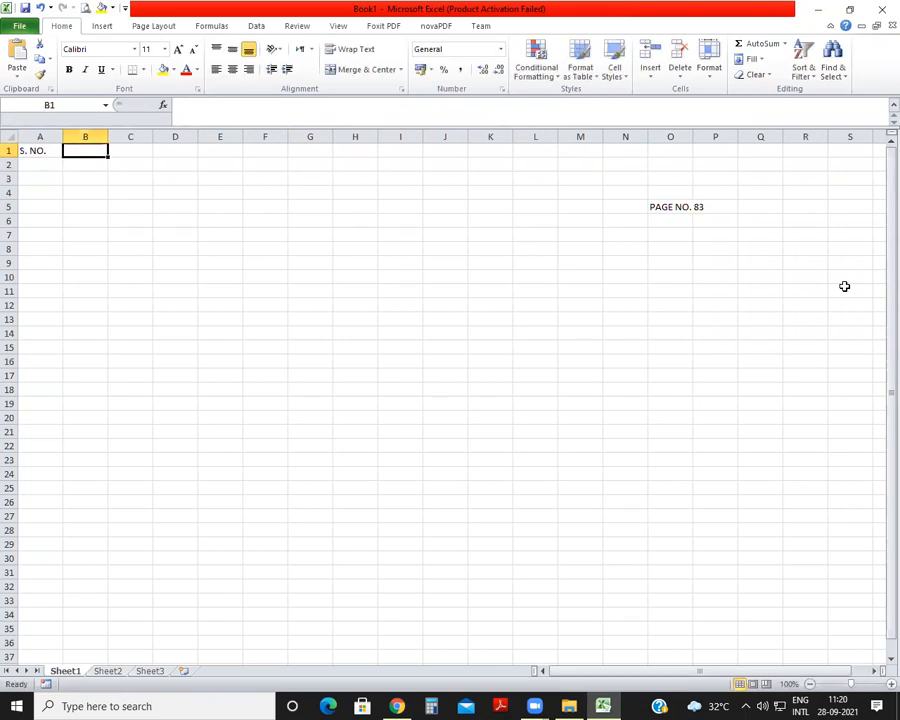
type("PRODUCT")
key("Right")
type("PRICE")
key("Right")
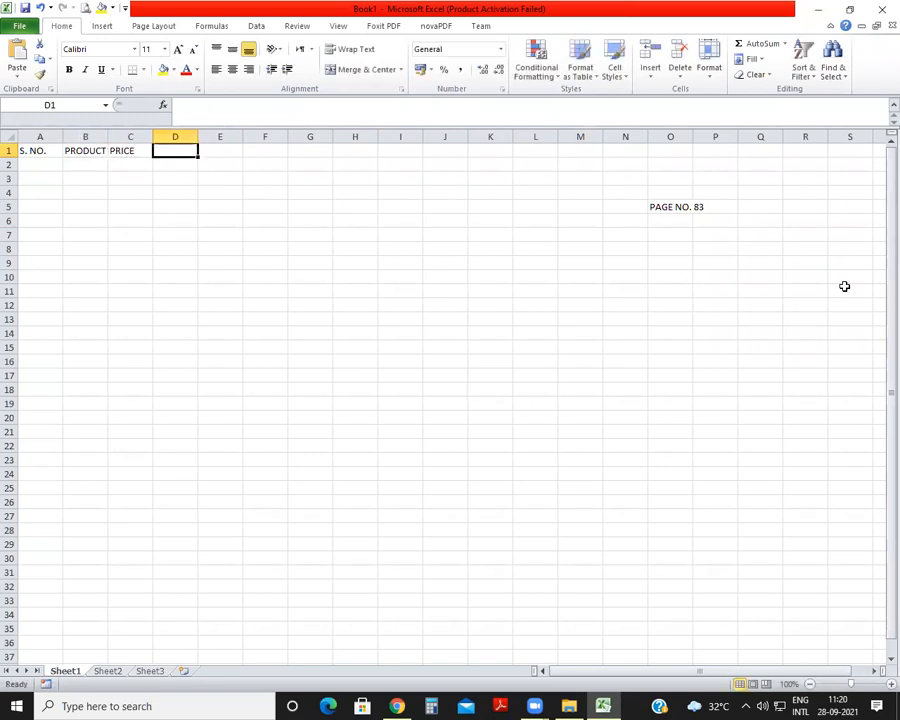
type("Q")
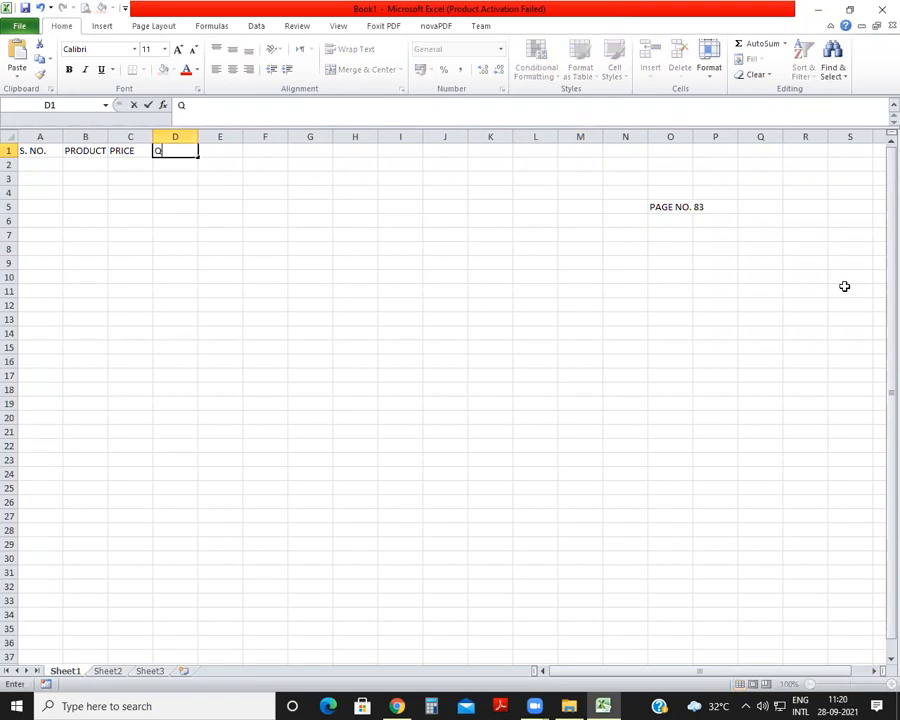
type("UANTITY")
key("Right")
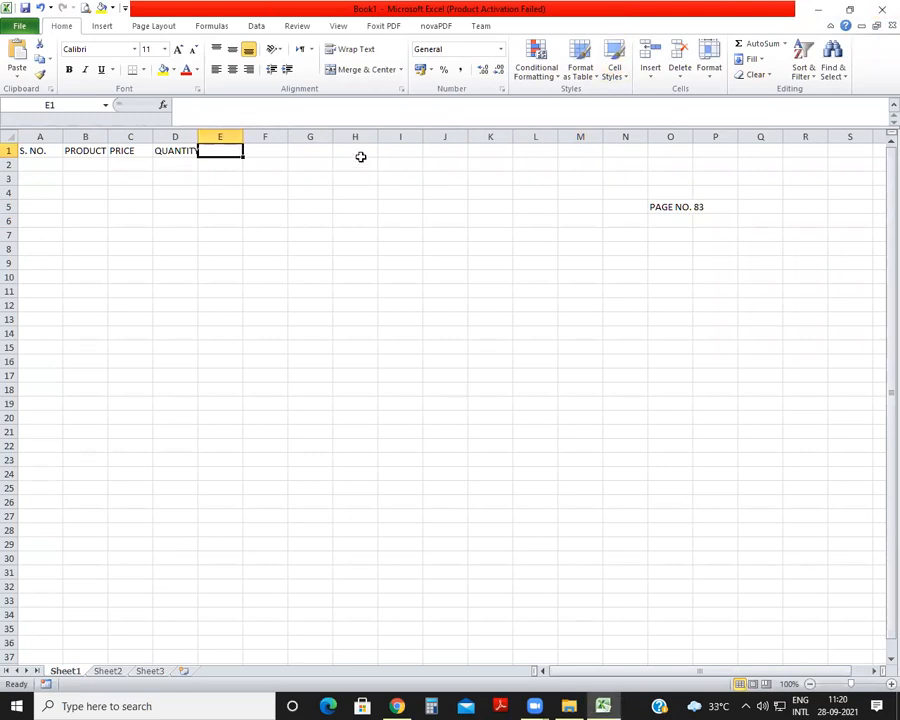
type("AMOUNT")
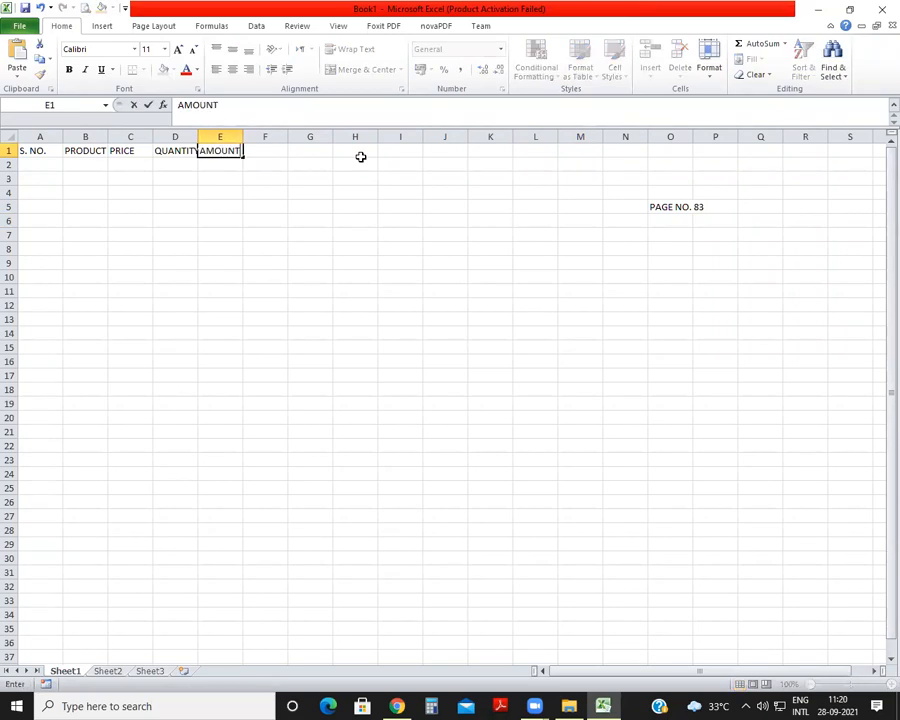
key("Tab")
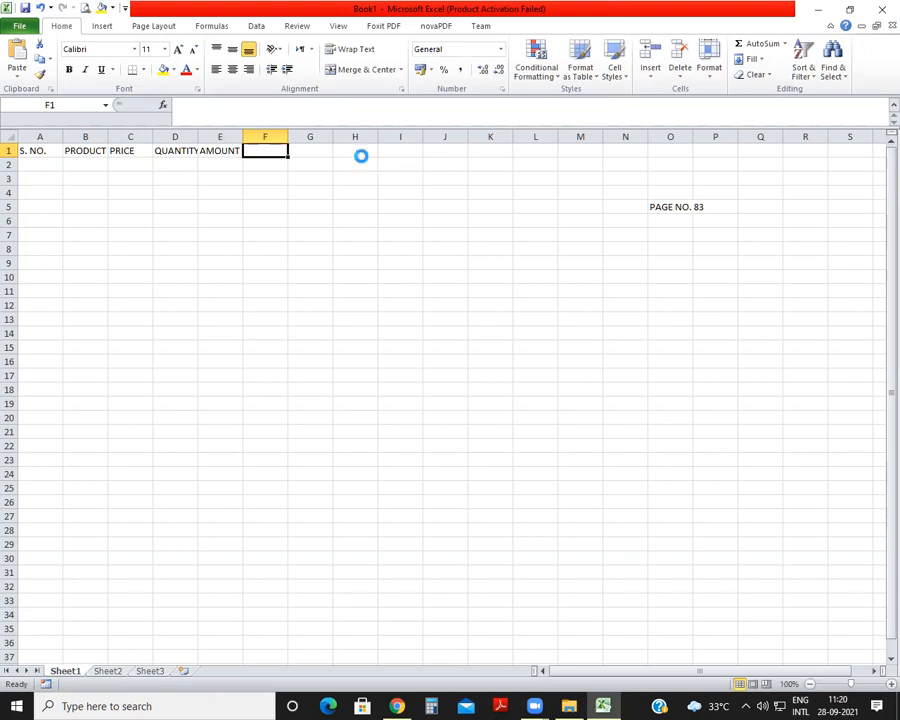
key("Left")
key("Delete")
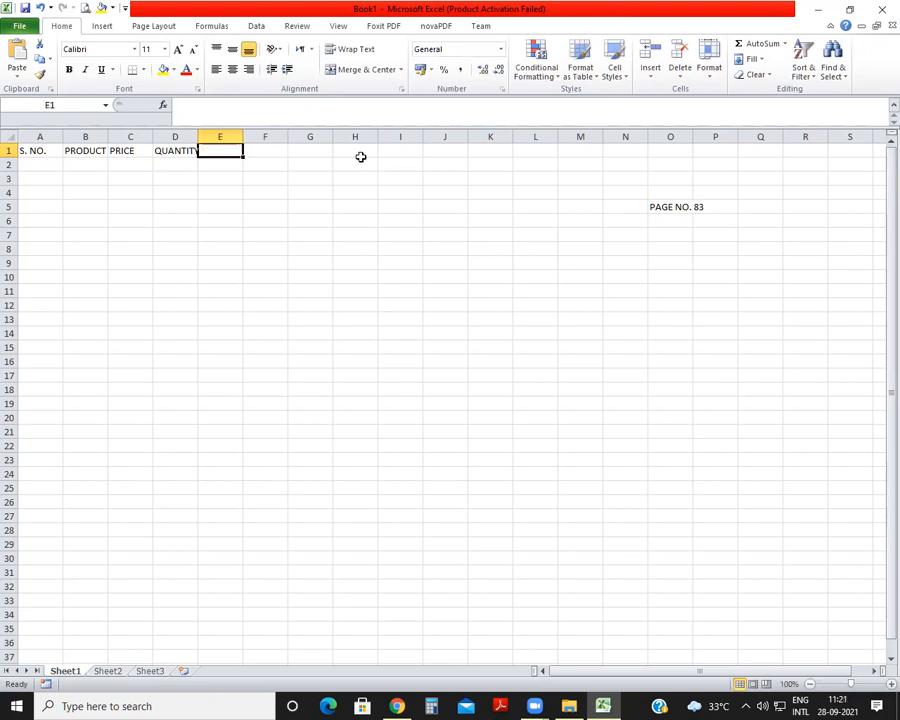
Add the headings DISCOUNT, DISC PRICE and PAYMENT in cells E1 to G1.
type("DISCOUNT")
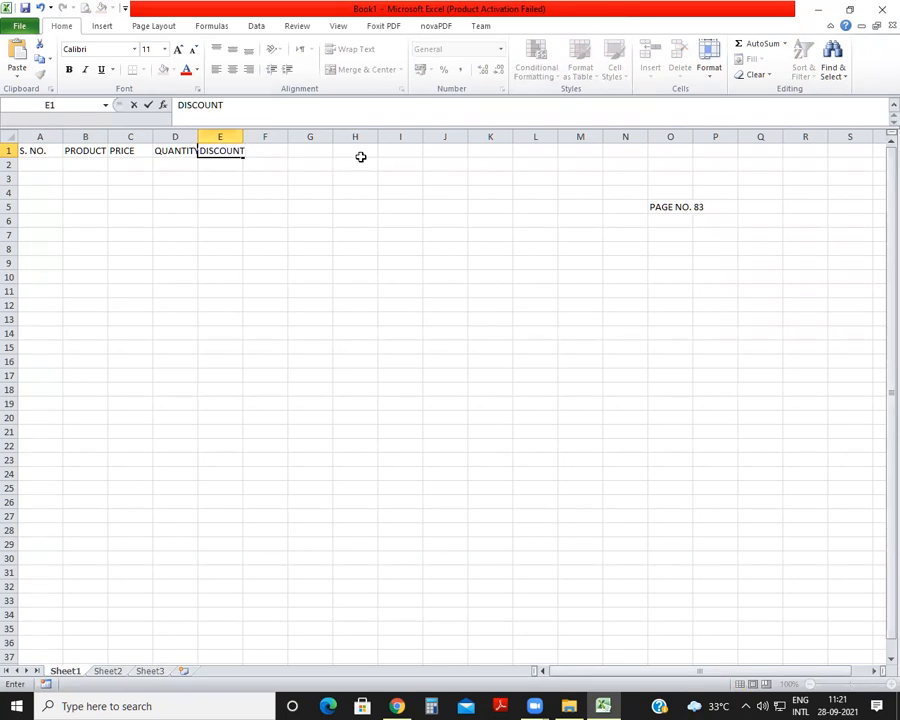
key("Tab")
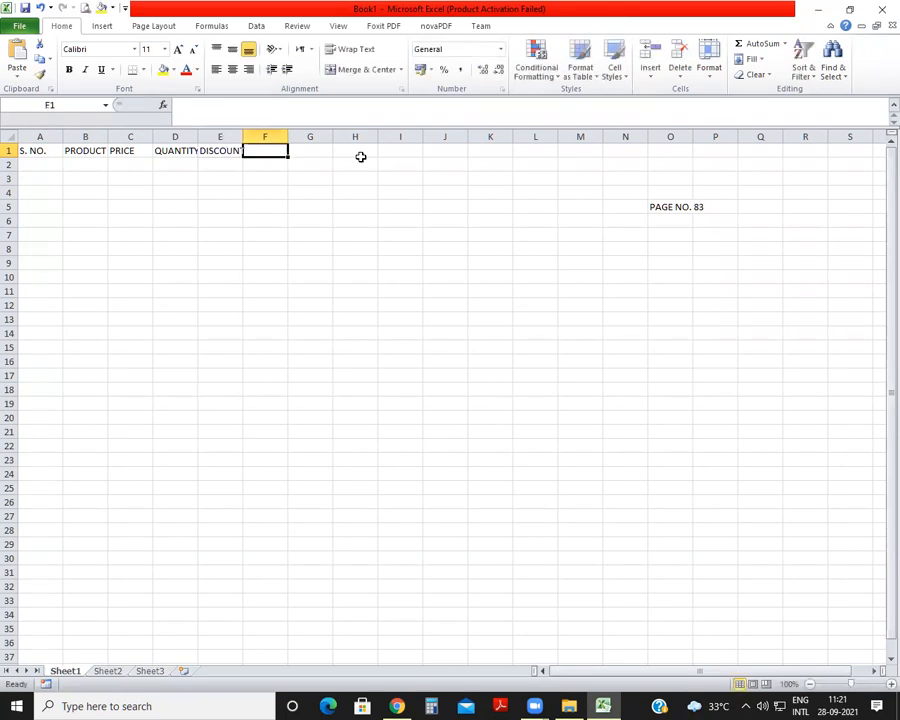
type("DISC")
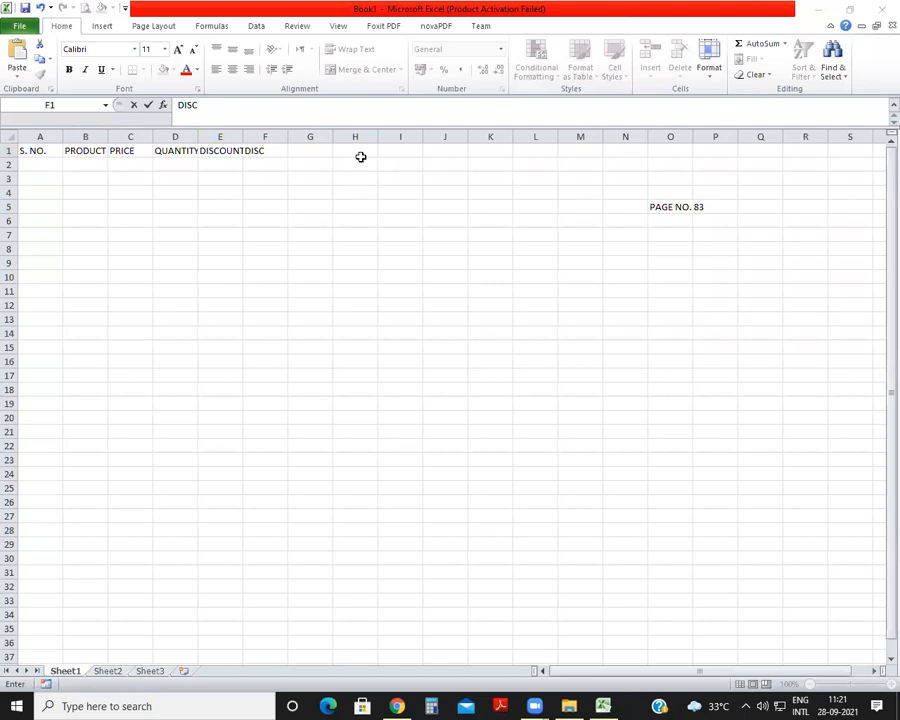
left_click(250, 149)
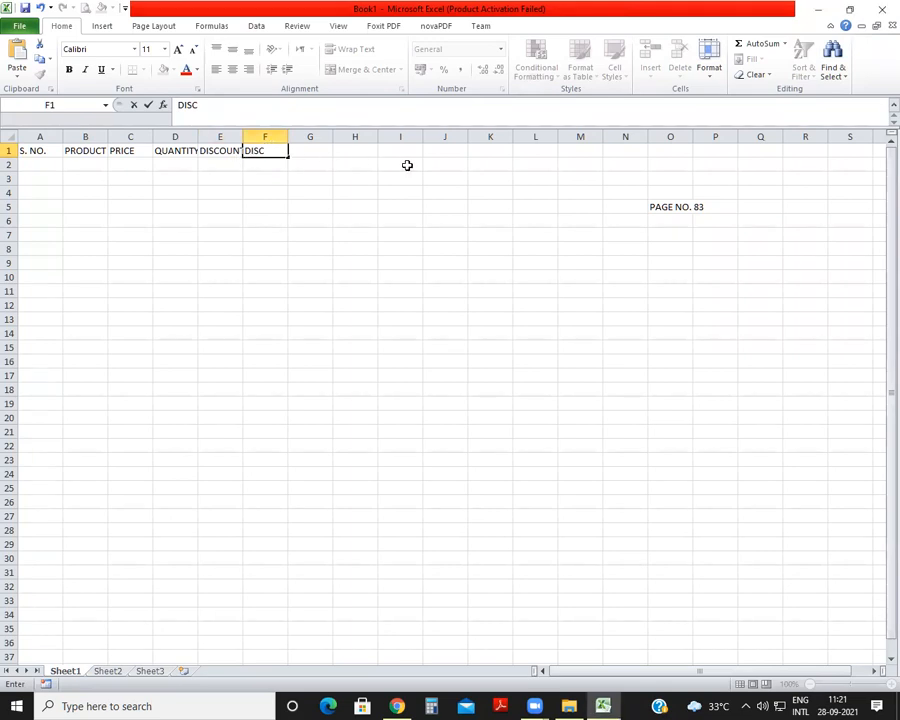
type("PRICE")
key("Return")
key("Up")
key("Right")
key("Right")
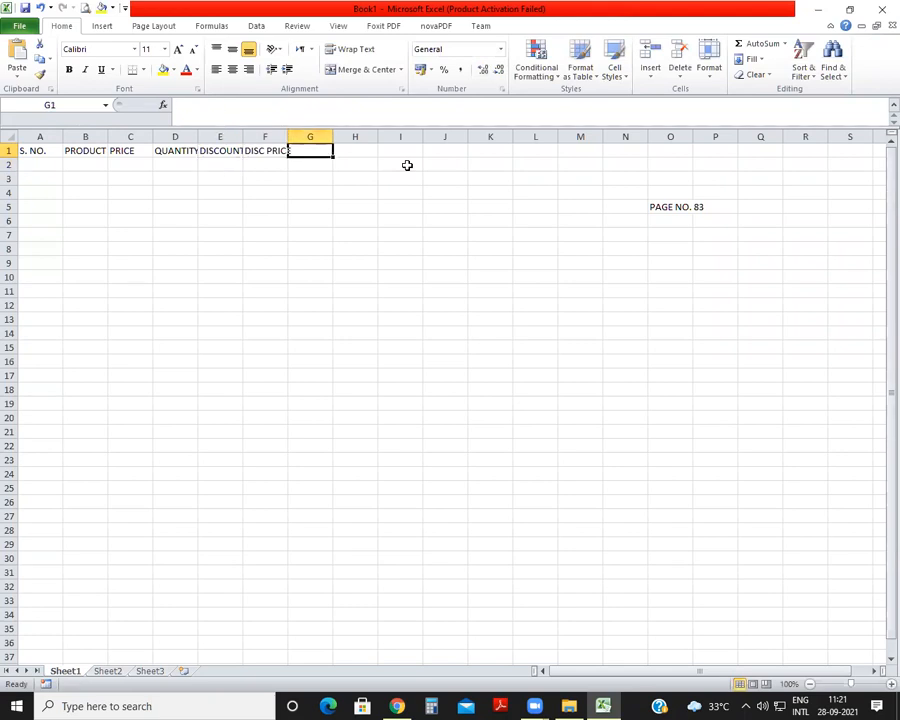
type("PAYMENT")
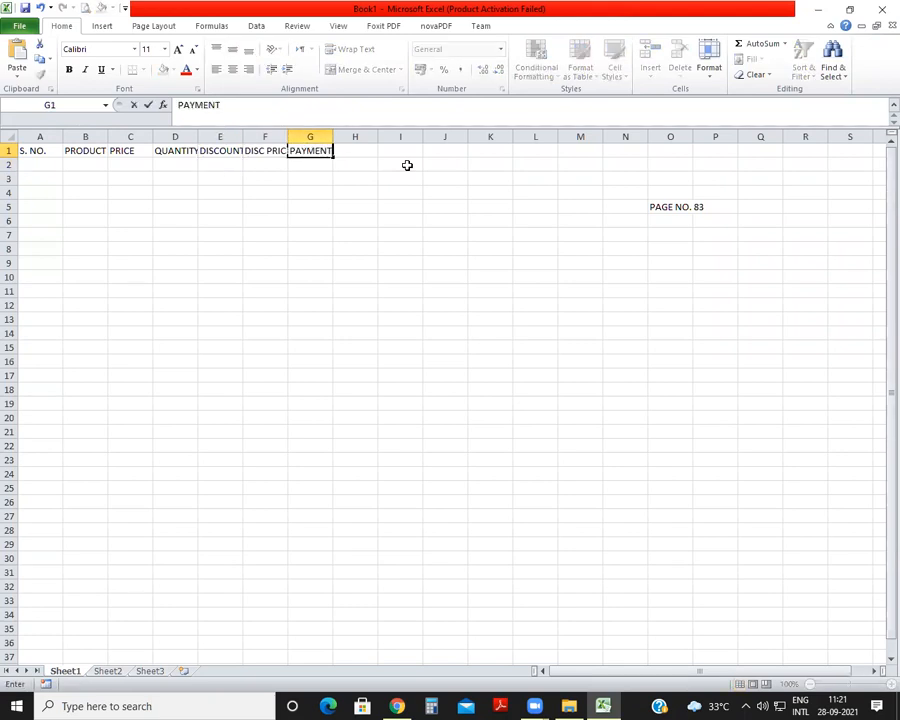
key("Return")
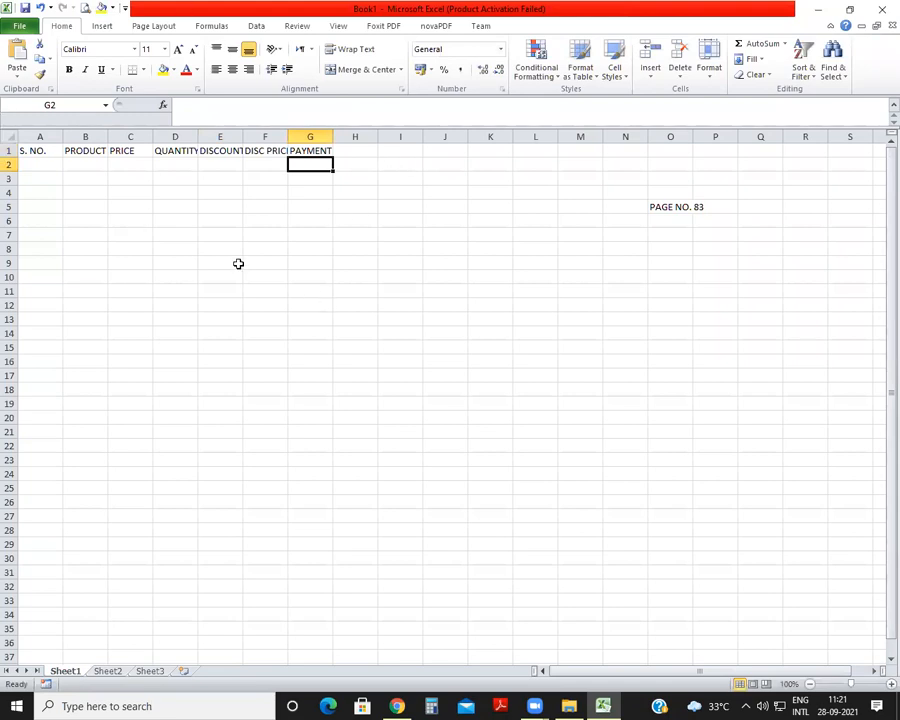
Widen columns B through G so their headings fit, and return to cell A2.
left_click_drag(107, 138, 220, 137)
left_click_drag(153, 137, 200, 138)
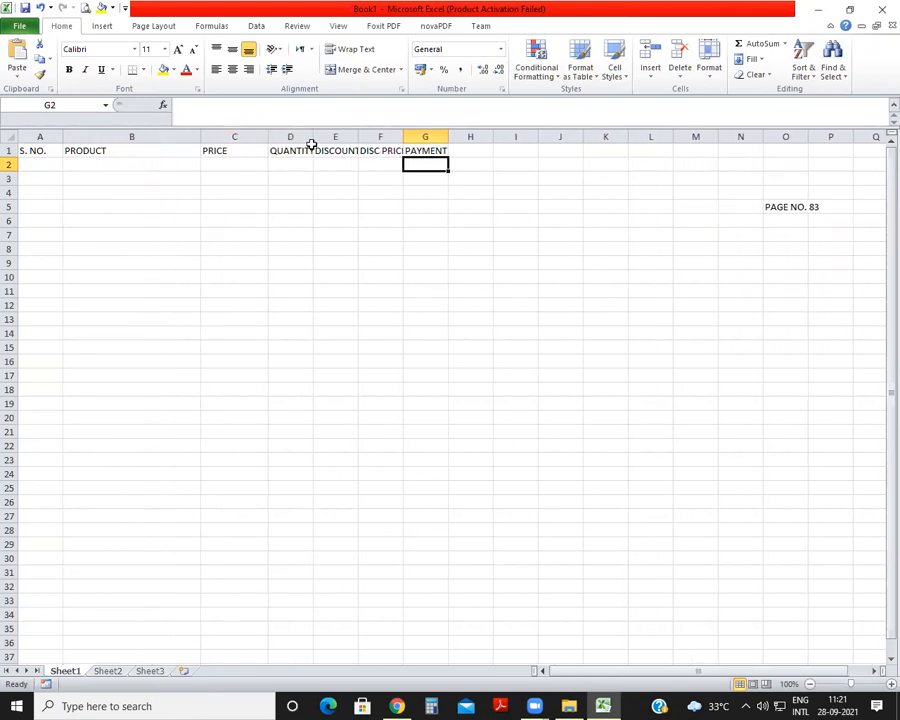
left_click_drag(312, 137, 662, 137)
key("Home")
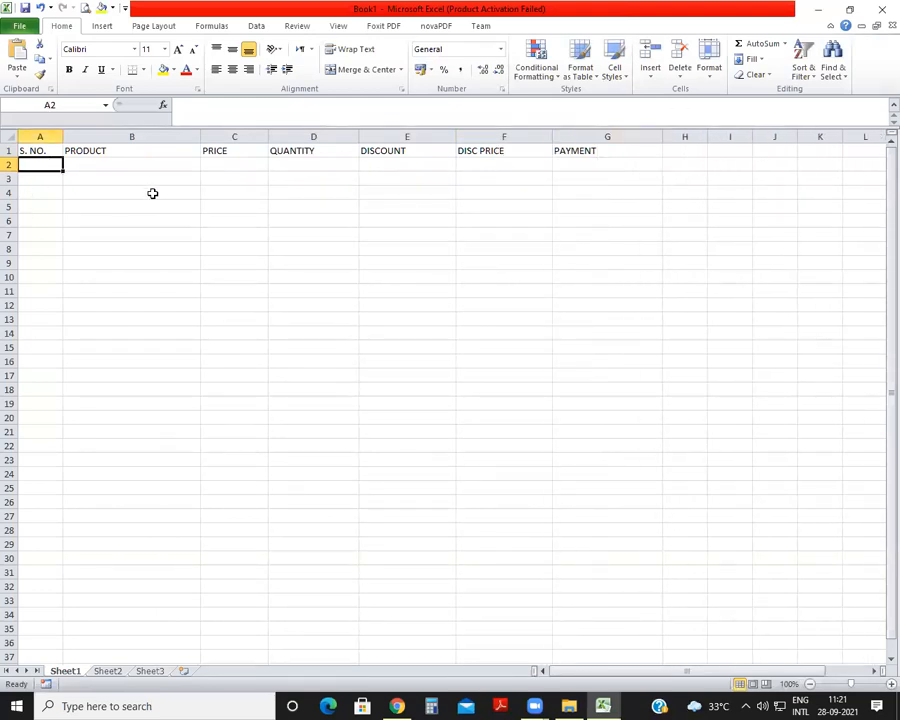
type("1 2")
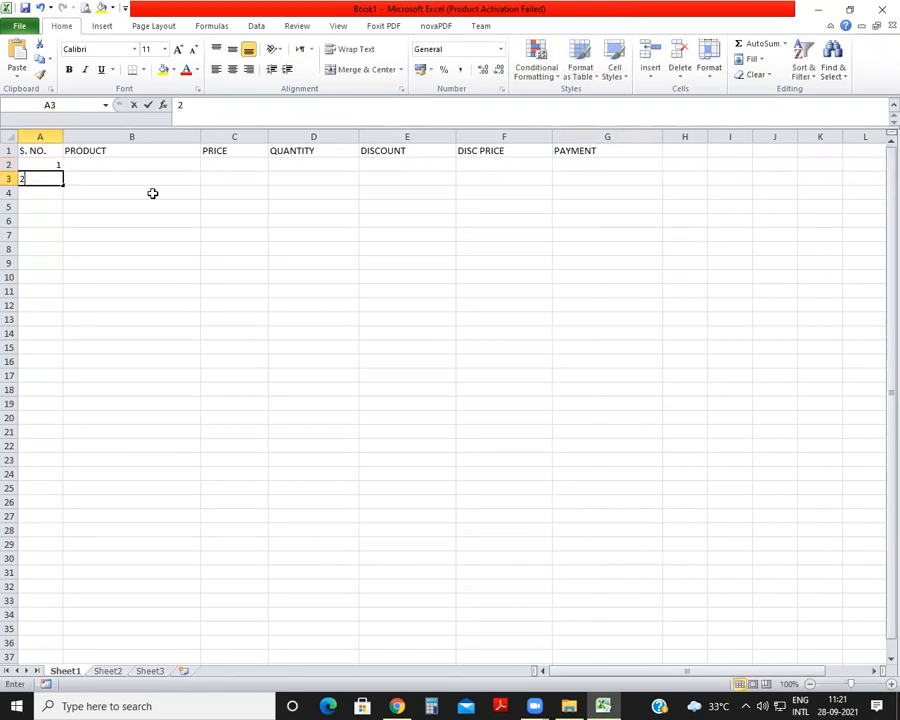
type(" 3 4 5")
key("Up")
key("Up")
key("Up")
key("Up")
key("Up")
key("shift+Down")
key("shift+Down")
key("shift+Down")
key("shift+Down")
key("Delete")
key("shift+Up")
key("shift+Up")
key("shift+Up")
key("shift+Up")
Enter 1 and 2 in cells A2 and A3 and fill the number series down to 5 in A6.
type("1")
key("Return")
type("2")
key("Return")
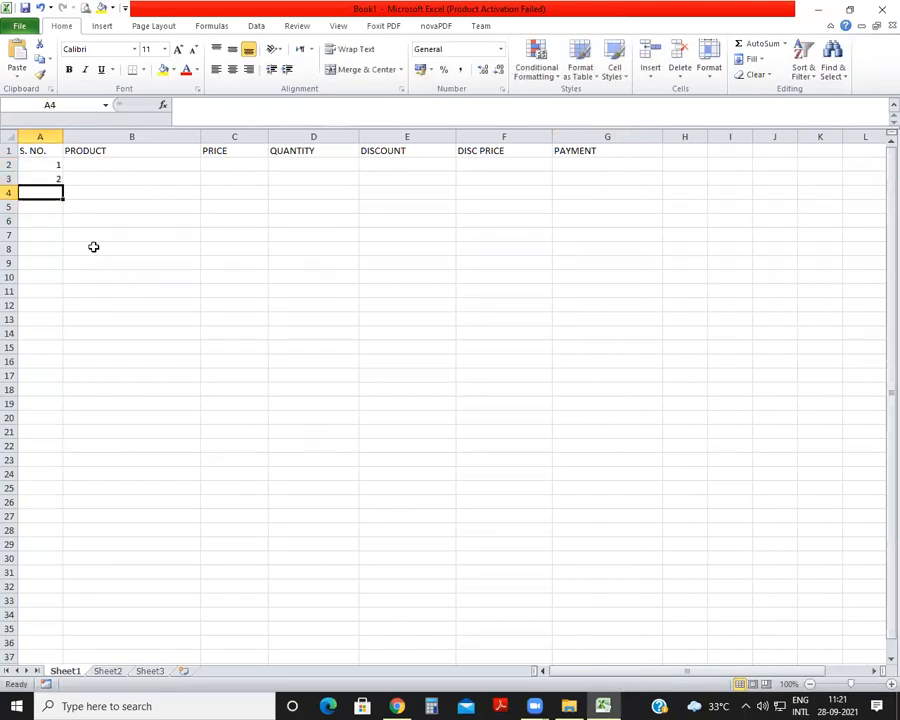
left_click_drag(51, 164, 62, 226)
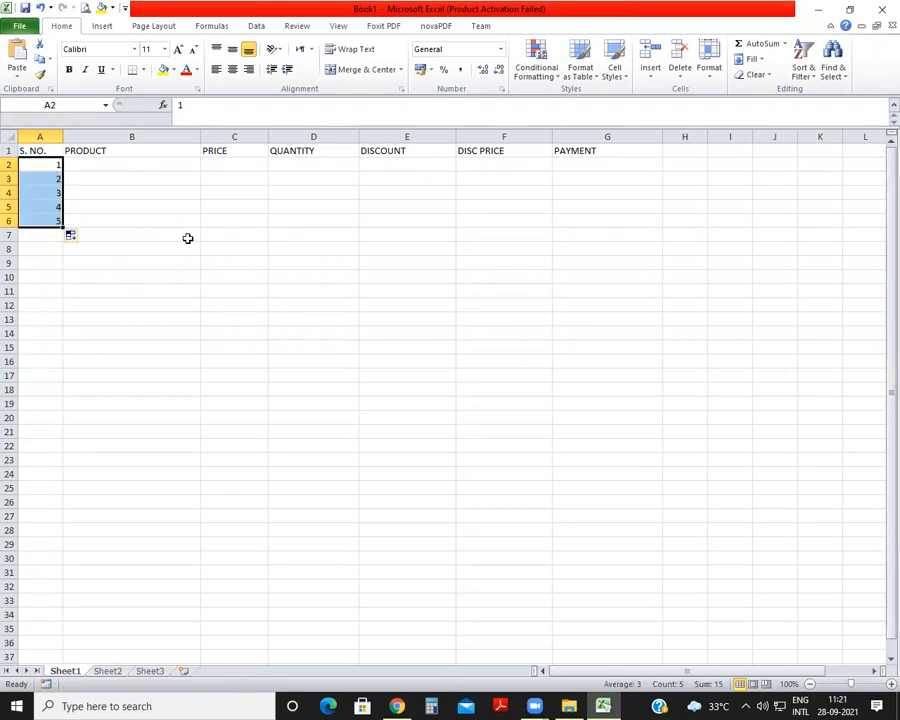
left_click(189, 238)
List the products FOOT BALL, BAT, BAT MINTON, SKATES and BASKET BALL in cells B2 to B6.
left_click(188, 164)
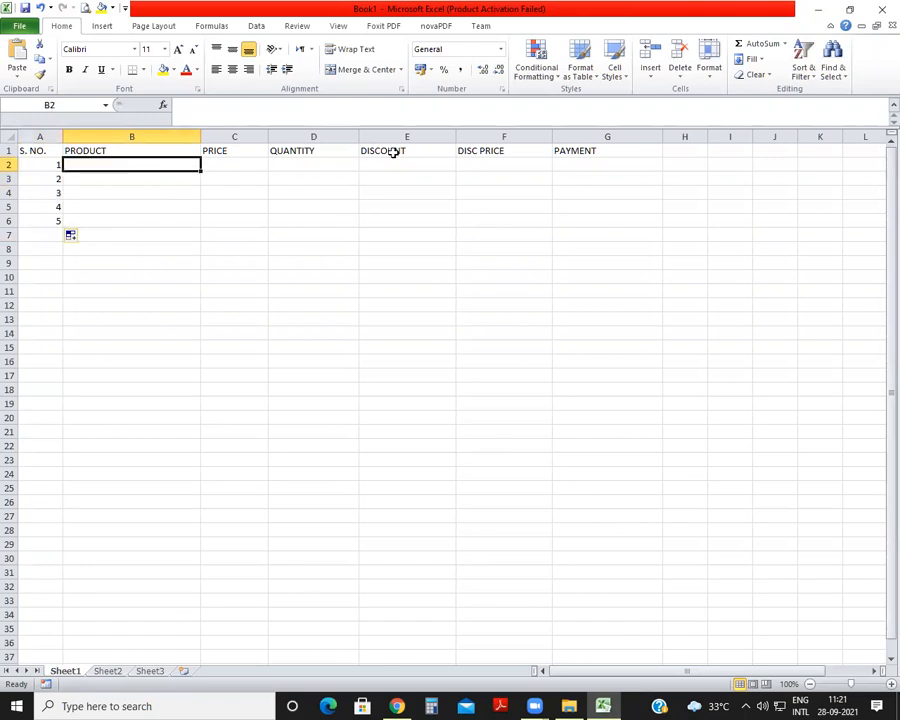
type("FOOT BALL")
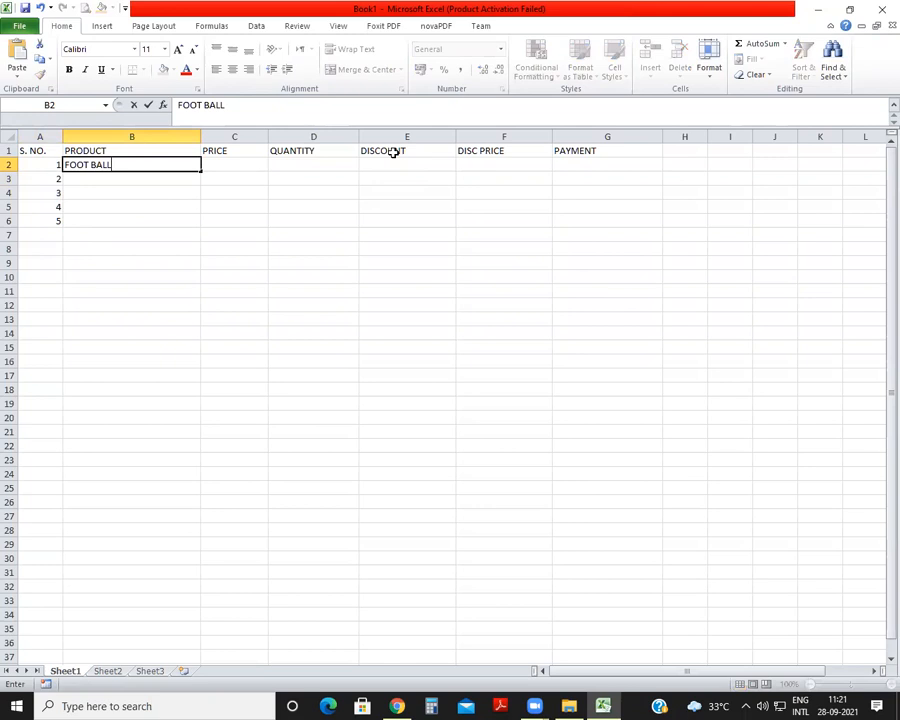
key("Return")
type("BAT")
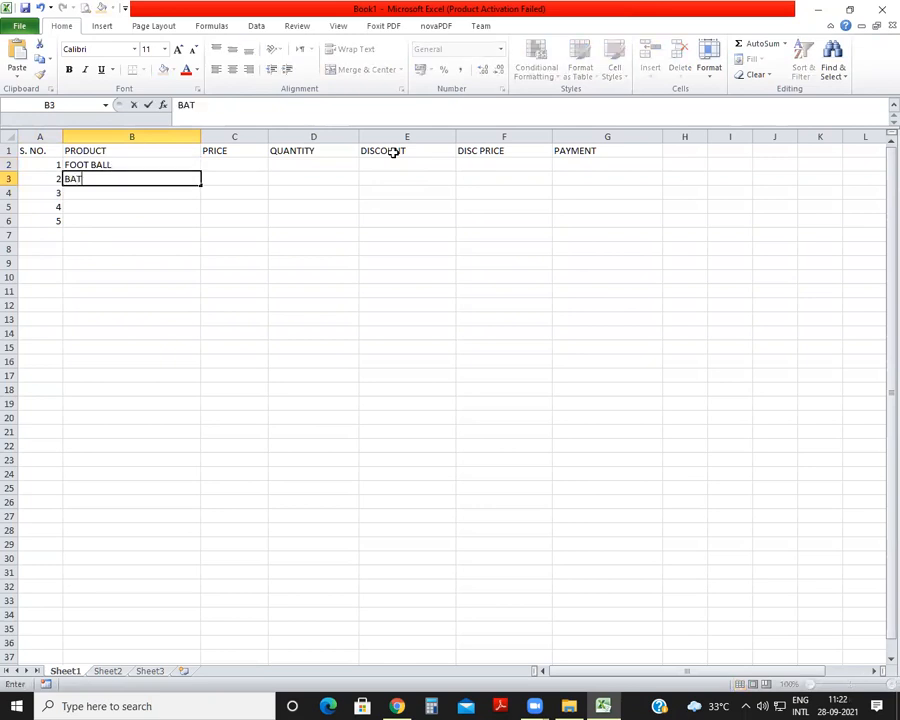
key("Return")
type("BAT")
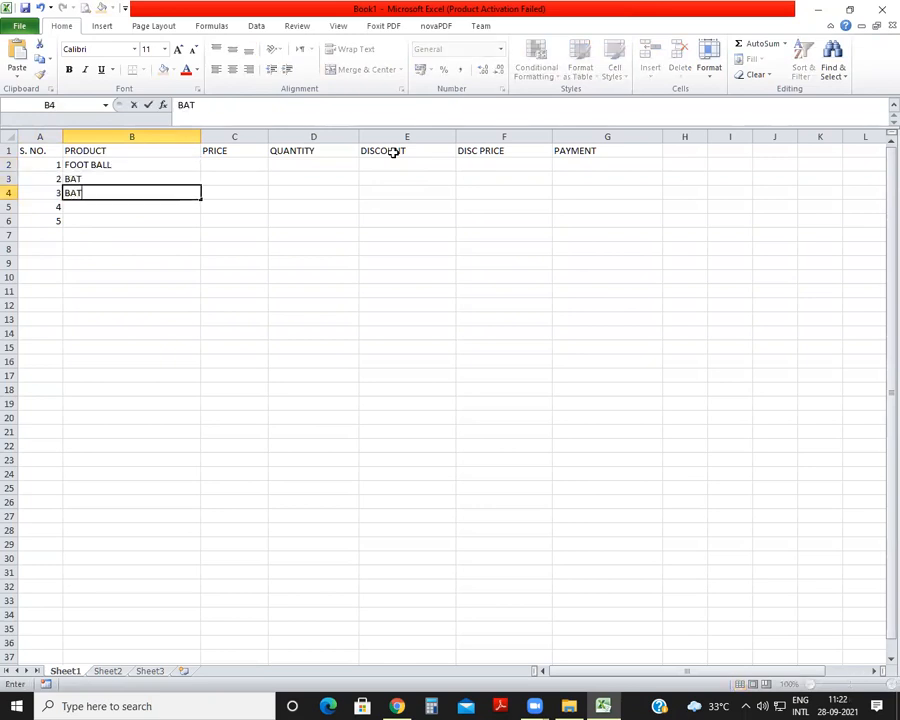
type(" MINTON")
key("Return")
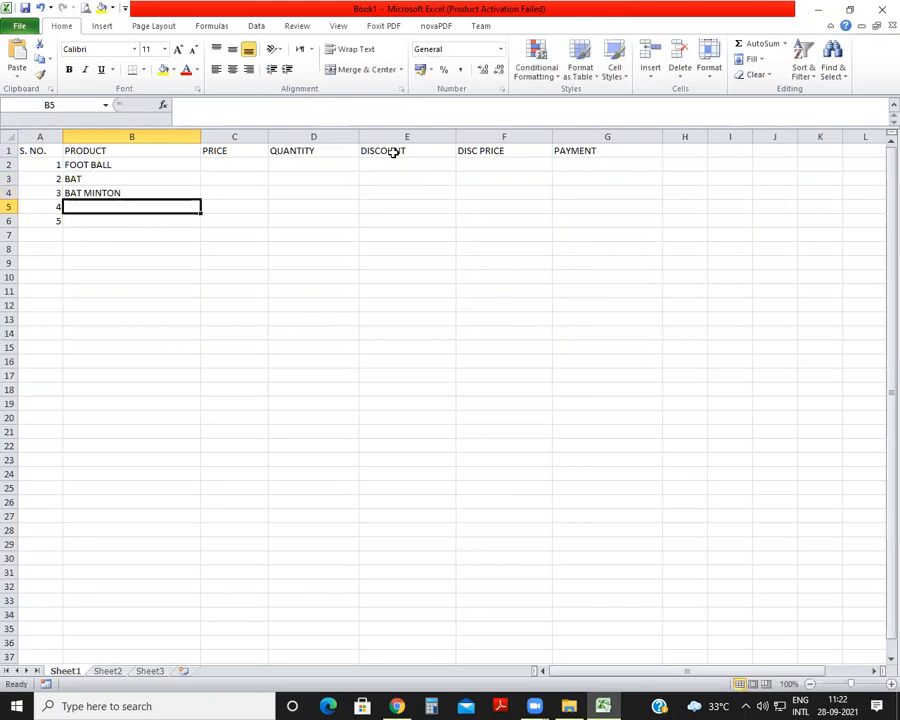
type("SKATES")
key("Return")
type("BASKE")
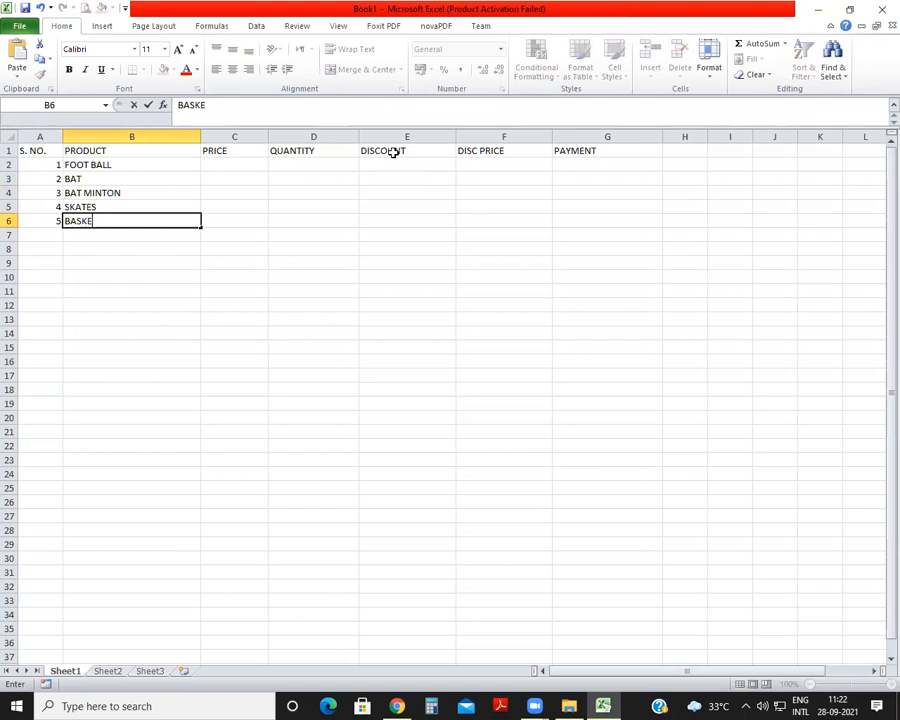
type("T BALL")
key("Return")
Enter the prices 500, 1500, 450, 1000 and 600 in cells C2 to C6.
key("Up")
key("Up")
key("Up")
key("Up")
key("Up")
key("Right")
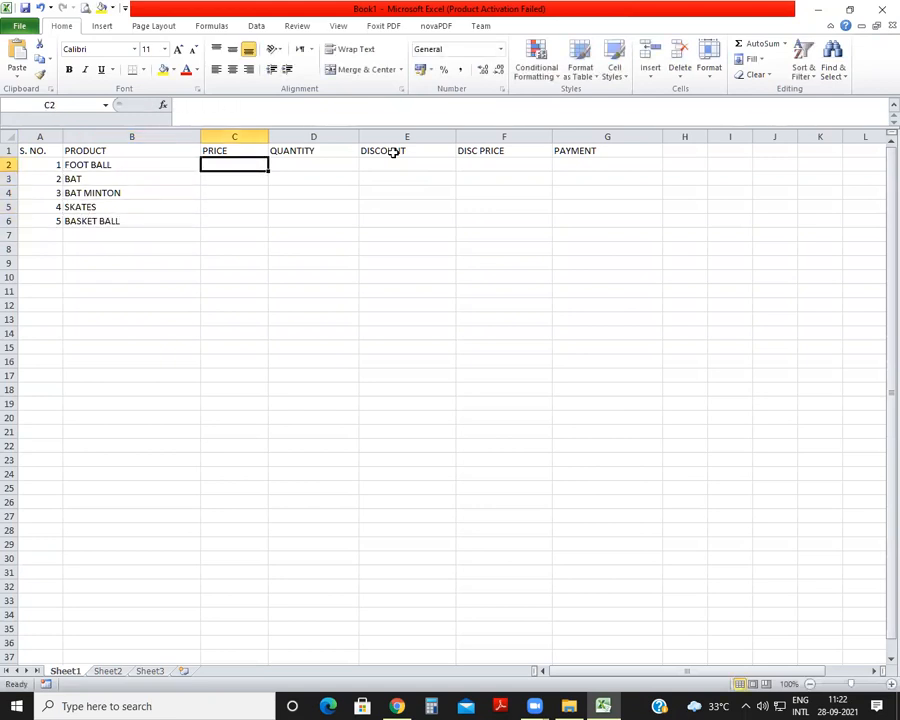
type("500")
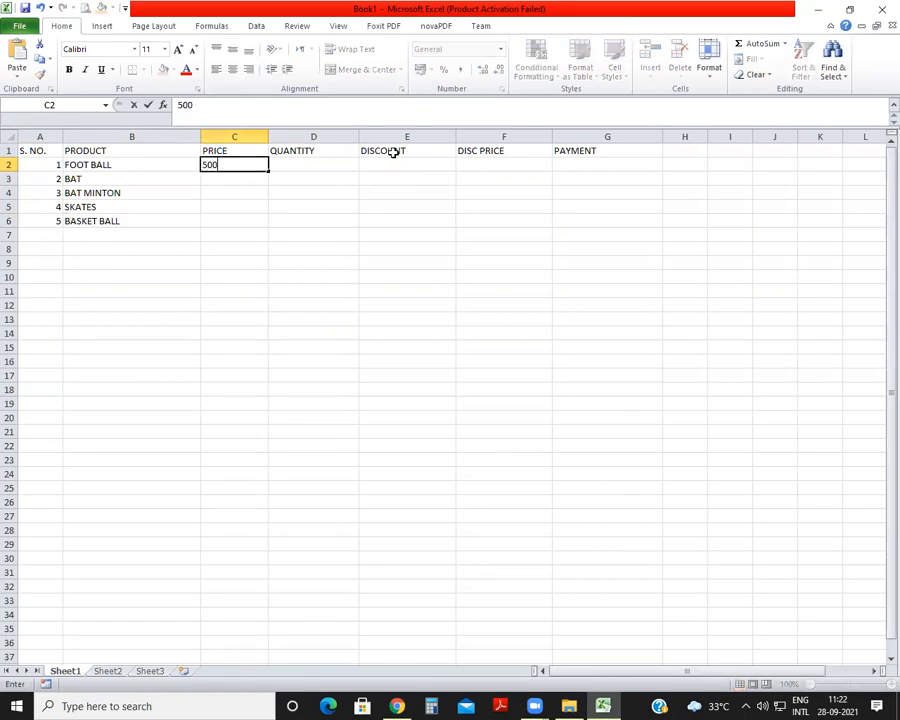
key("Return")
type("1500")
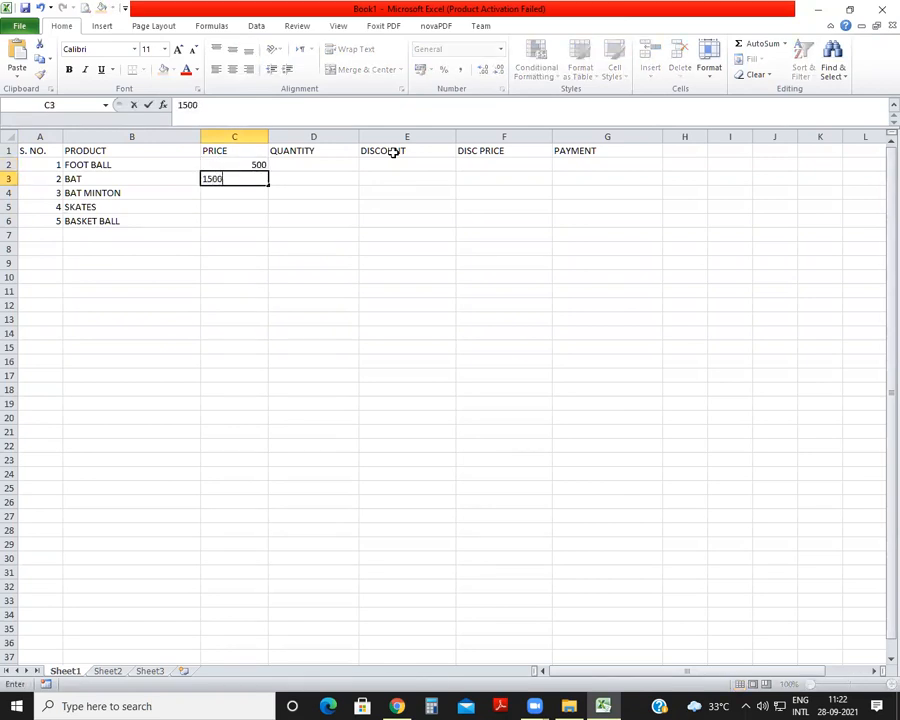
key("Return")
type("450")
key("Return")
type("1000")
key("Return")
type("600")
key("Return")
Enter the quantities 2, 3, 5, 5 and 3 in cells D2 to D6.
key("Right")
key("Up")
key("Up")
key("Up")
key("Up")
key("Up")
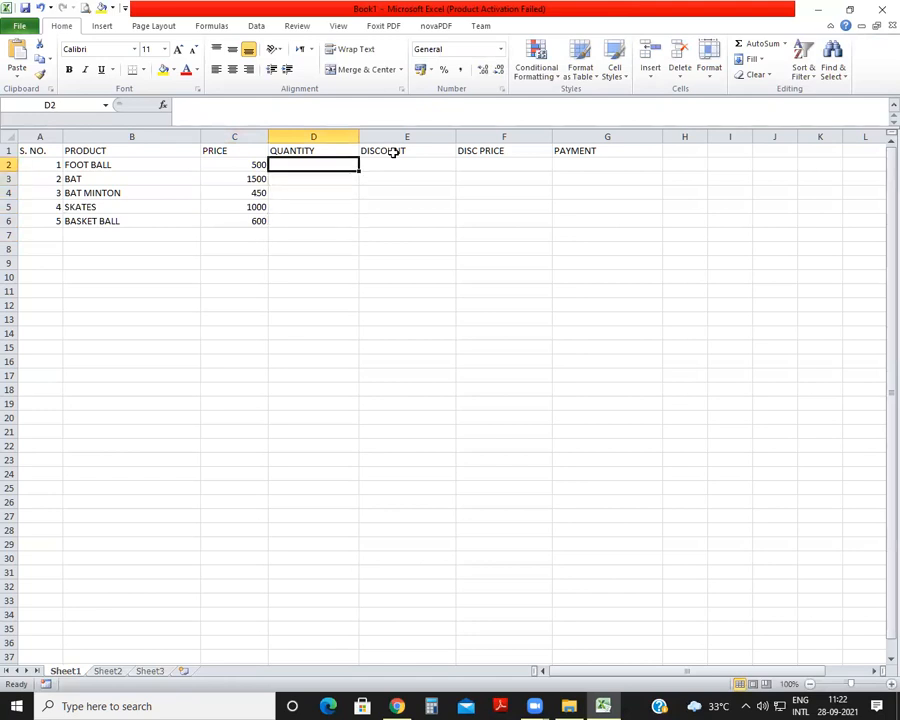
type("2")
key("Return")
type("3")
key("Return")
type("5")
key("Return")
type("5")
key("Return")
type("3")
key("Return")
Enter the discounts 20, 15, 15, 20 and 10 in cells E2 to E6.
key("Right")
key("Up")
key("Up")
key("Up")
key("Up")
key("Up")
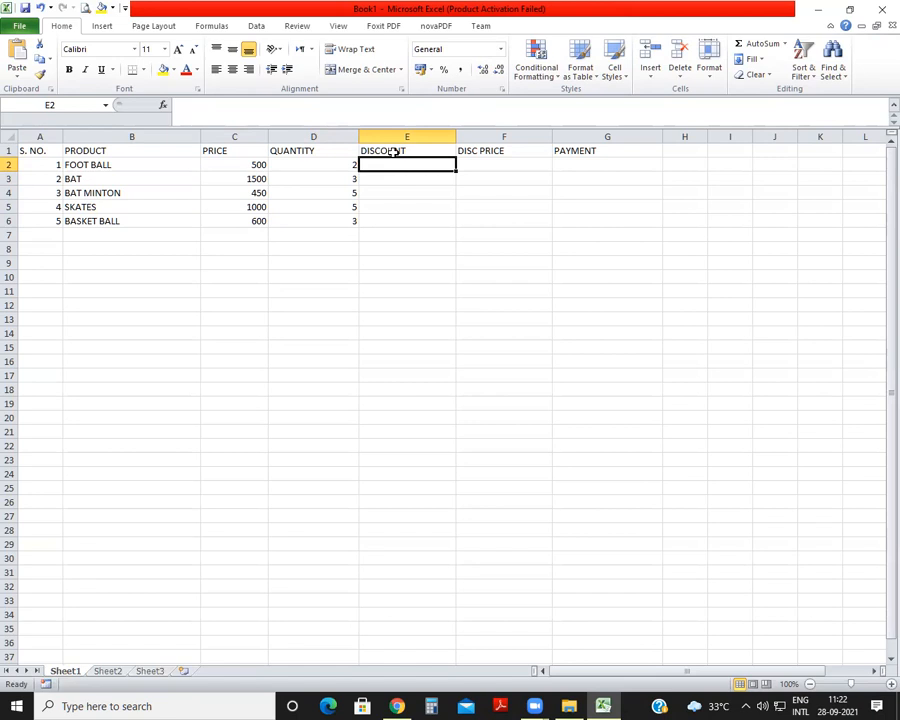
type("20")
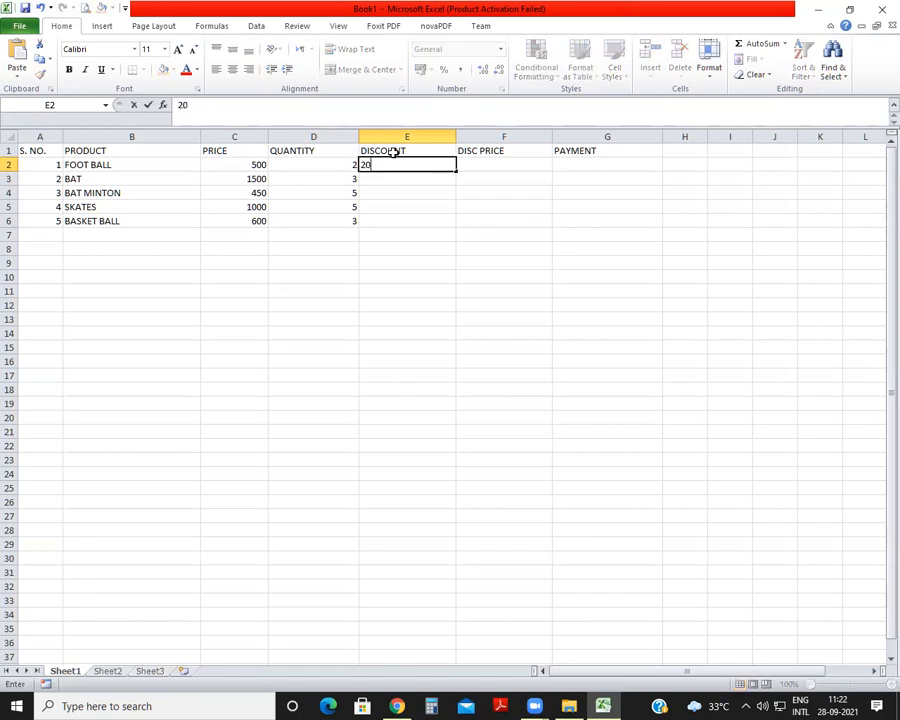
key("Return")
type("15")
key("Return")
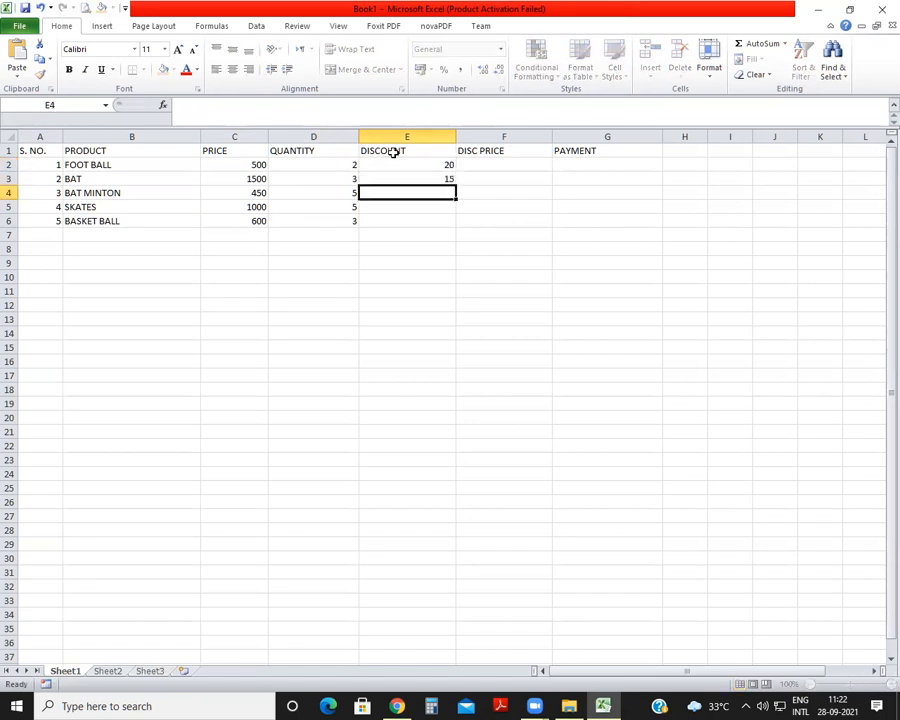
type("15")
key("Return")
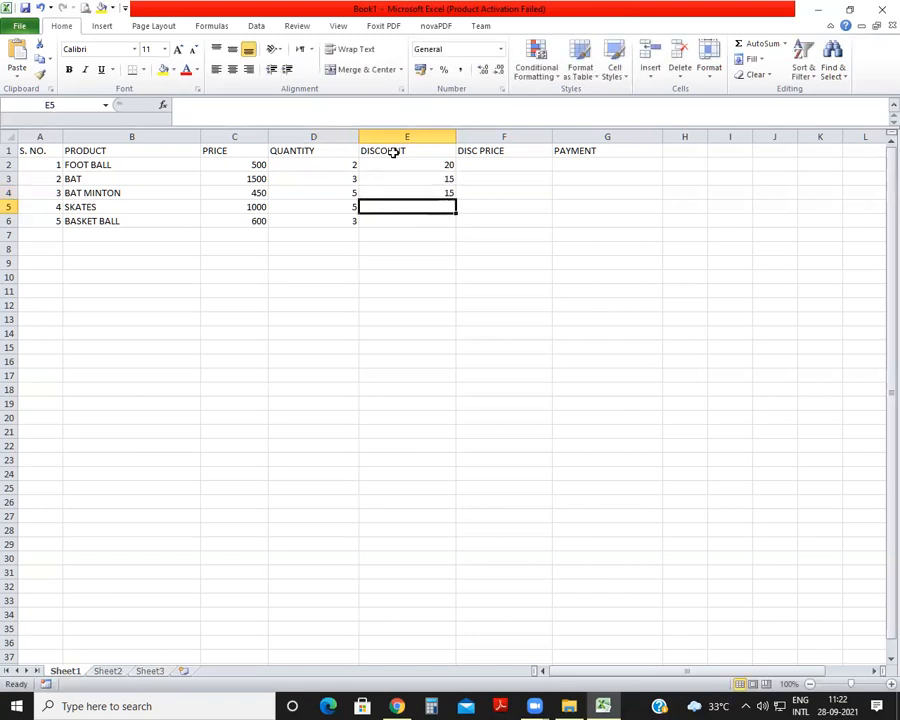
type("20")
key("Return")
type("10")
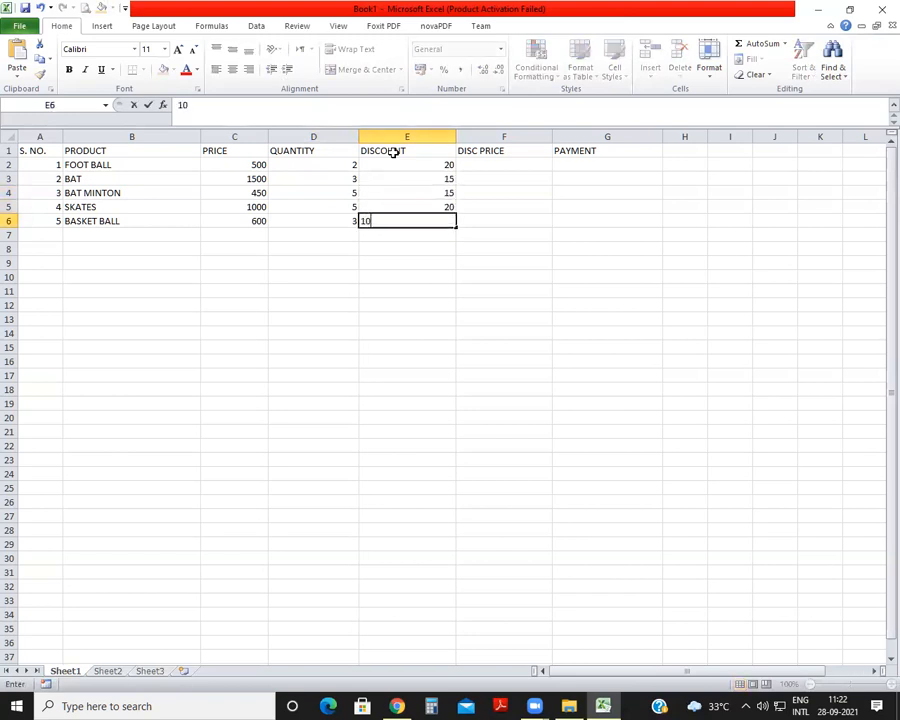
key("Tab")
key("Up")
key("Up")
key("Up")
key("Up")
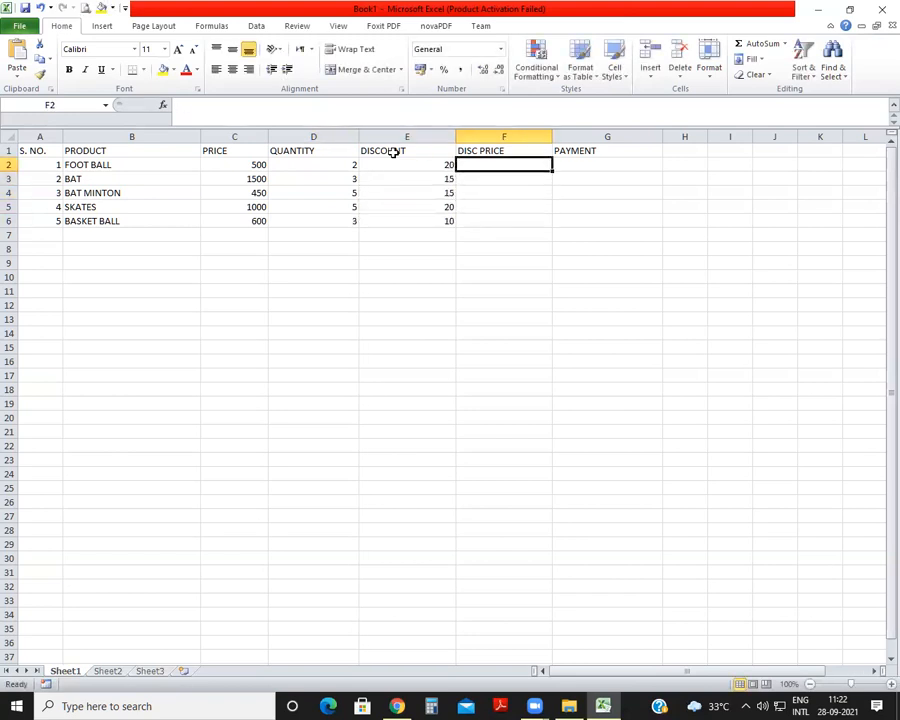
key("Left")
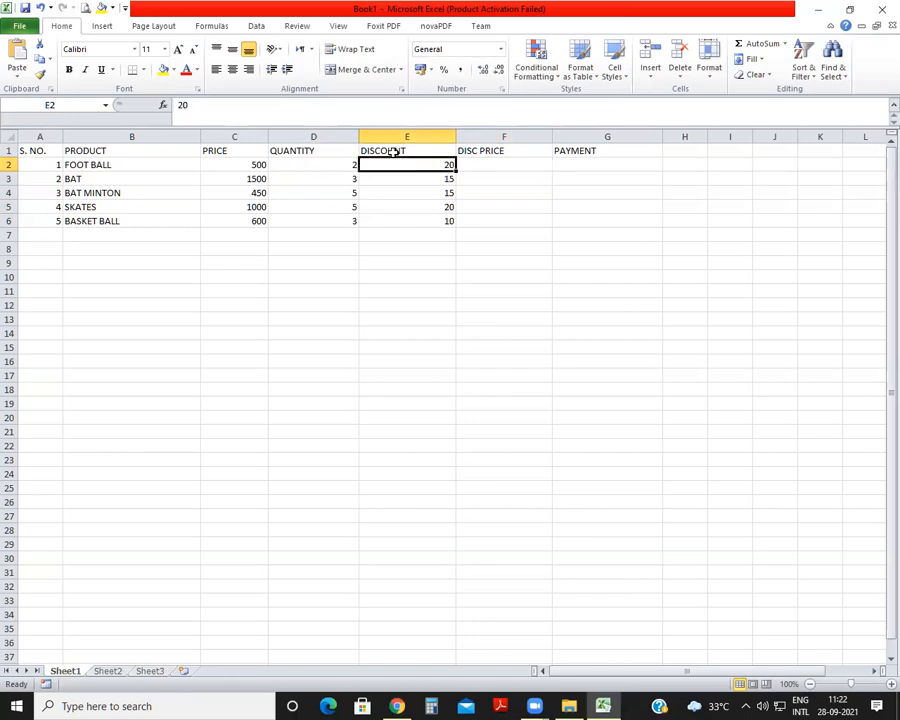
key("Up")
key("F2")
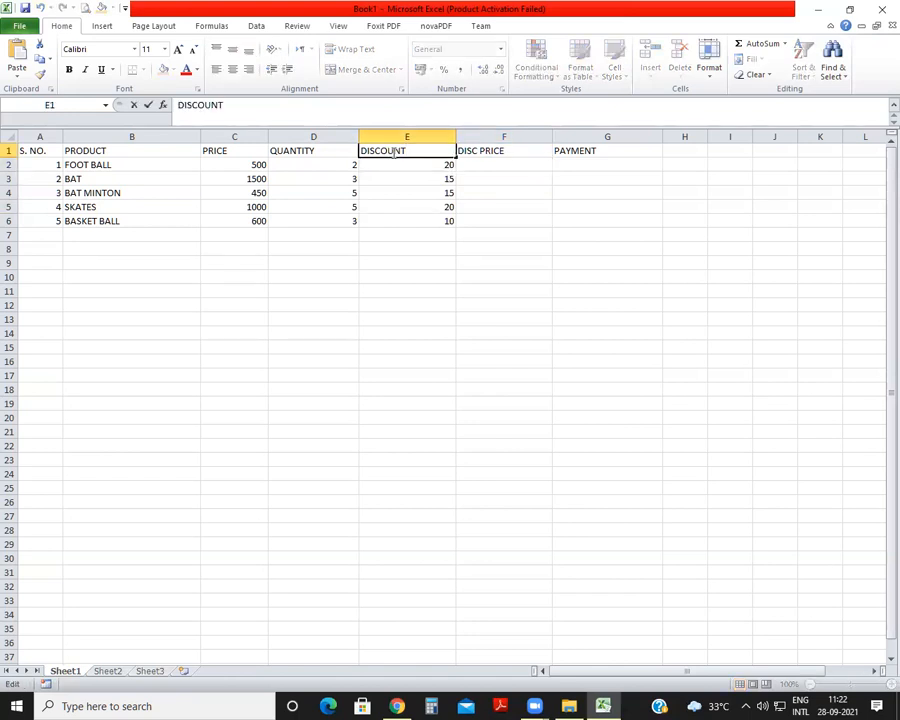
key("Escape")
left_click(578, 220)
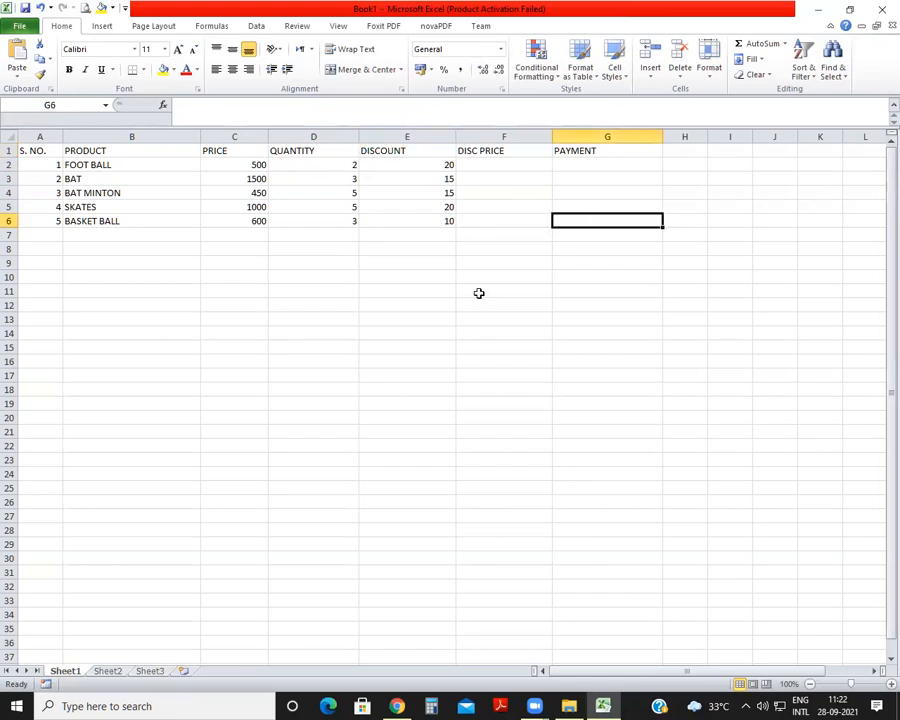
Change the heading in cell E1 to DISCOUNT %.
left_click(409, 150)
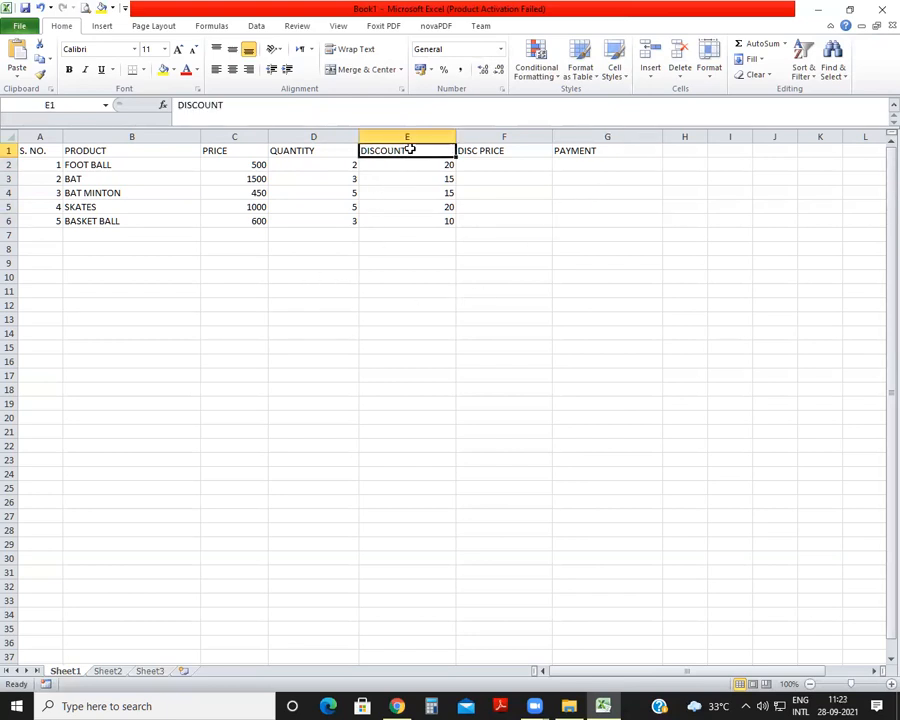
double_click(412, 150)
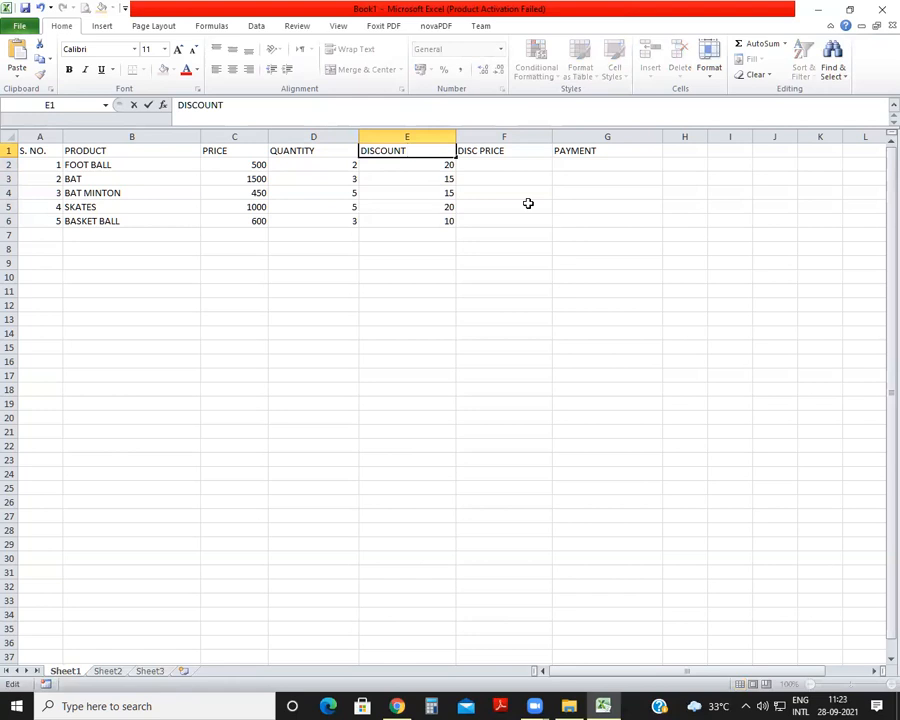
key("Return")
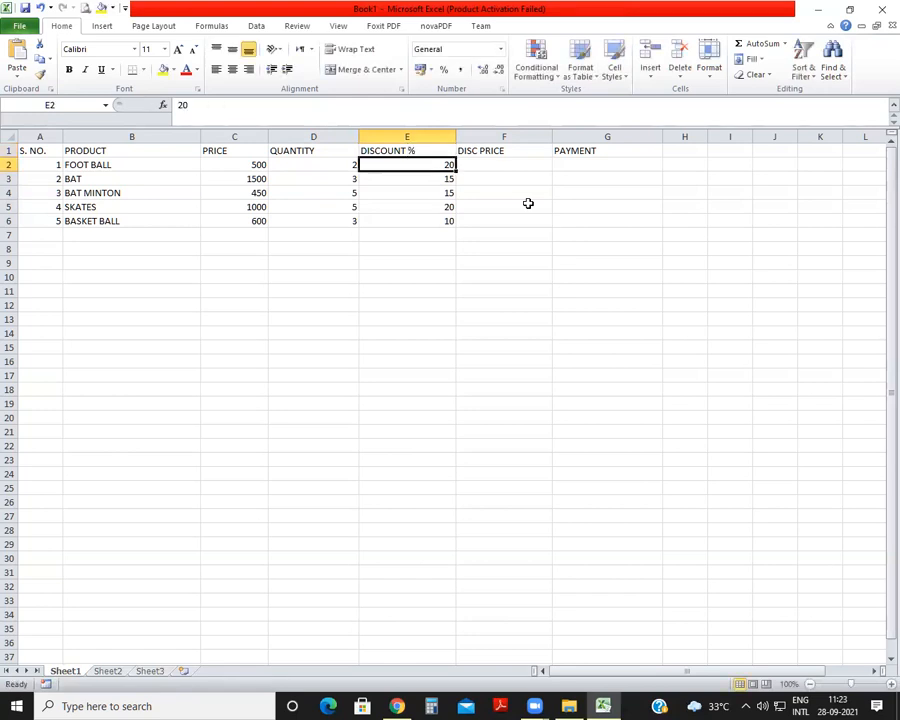
Remove the percent sign from the heading in cell E1 so it reads DISCOUNT.
key("Up")
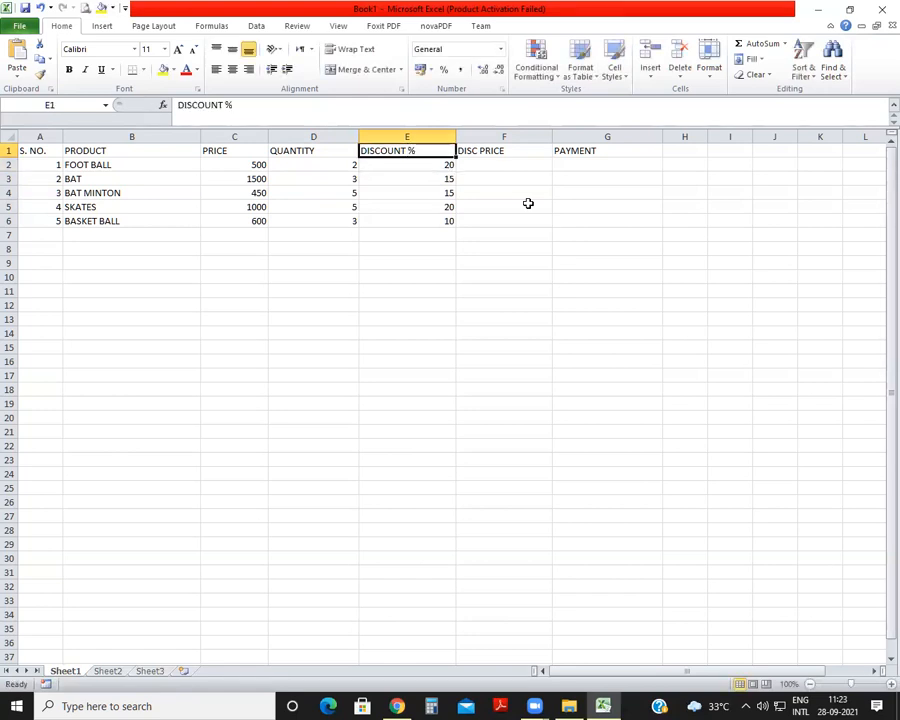
key("F2")
key("BackSpace")
key("BackSpace")
key("Return")
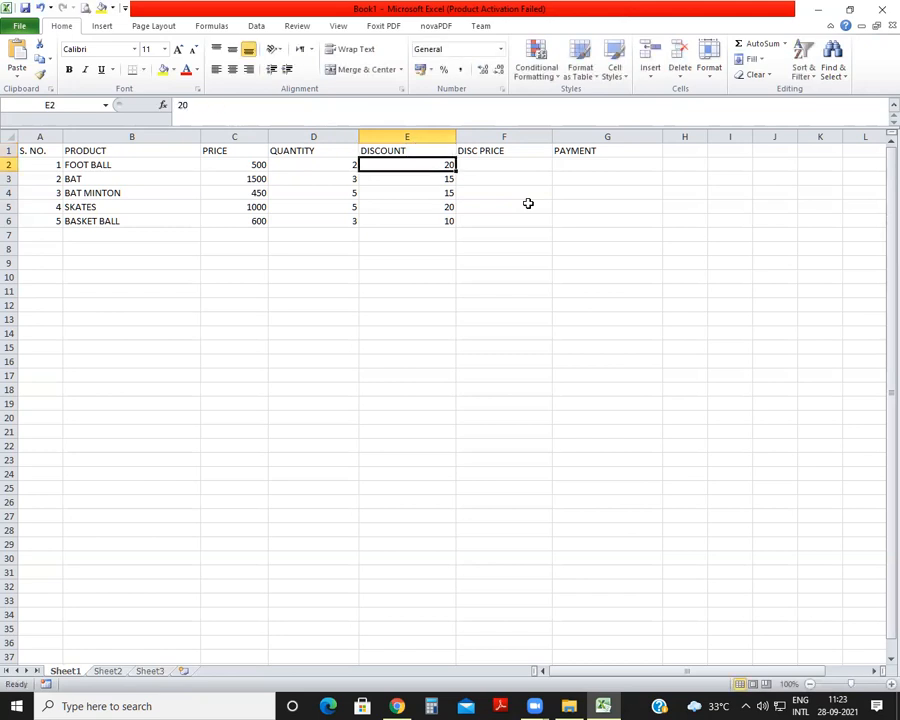
Write F2 as a note in cell G5 and reselect that cell.
left_click(427, 150)
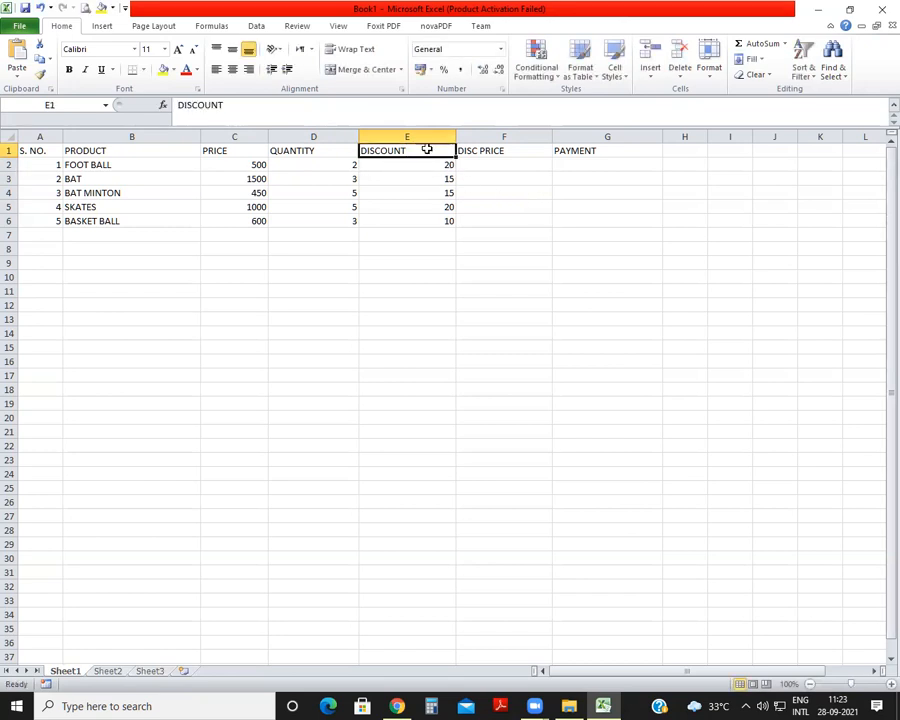
left_click(643, 204)
type("F2")
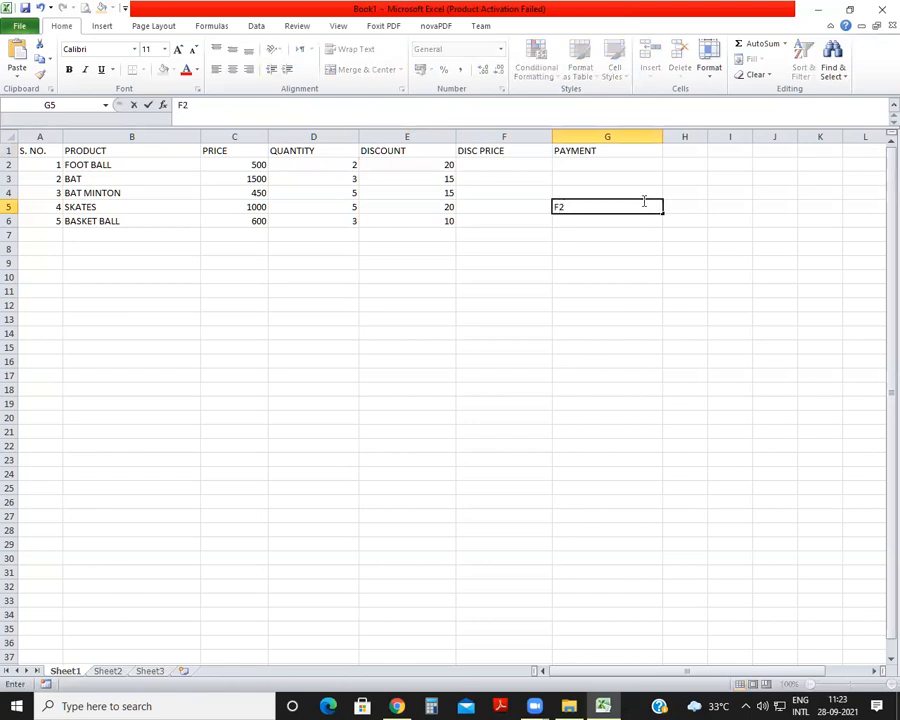
key("Return")
left_click(623, 207)
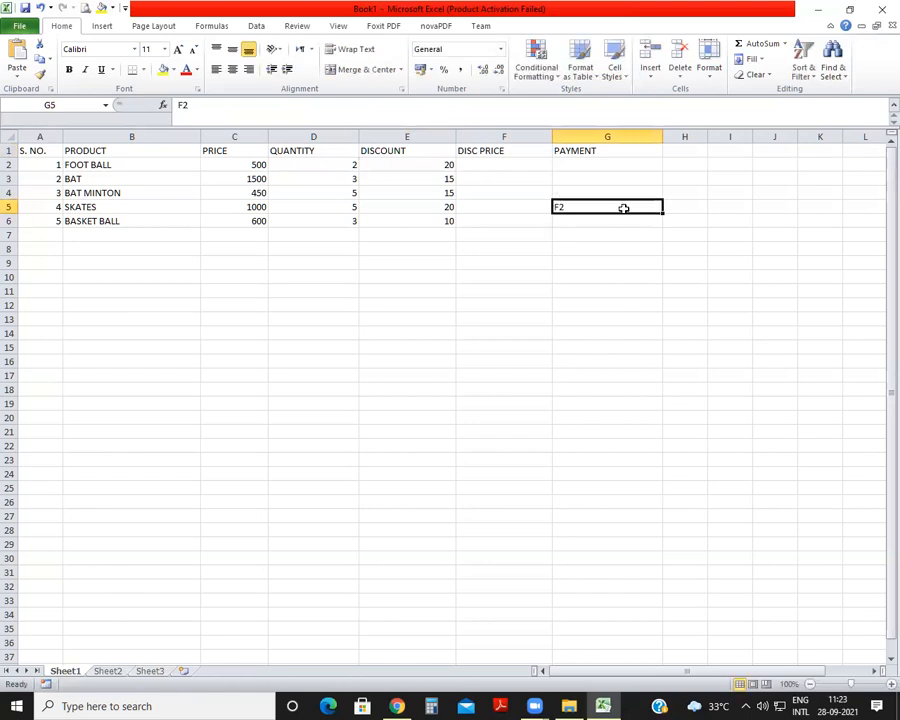
Zoom the sheet to 130% and narrow column G so that columns A to G fit in view.
scroll(443, 306, "up", 1)
scroll(443, 306, "up", 1)
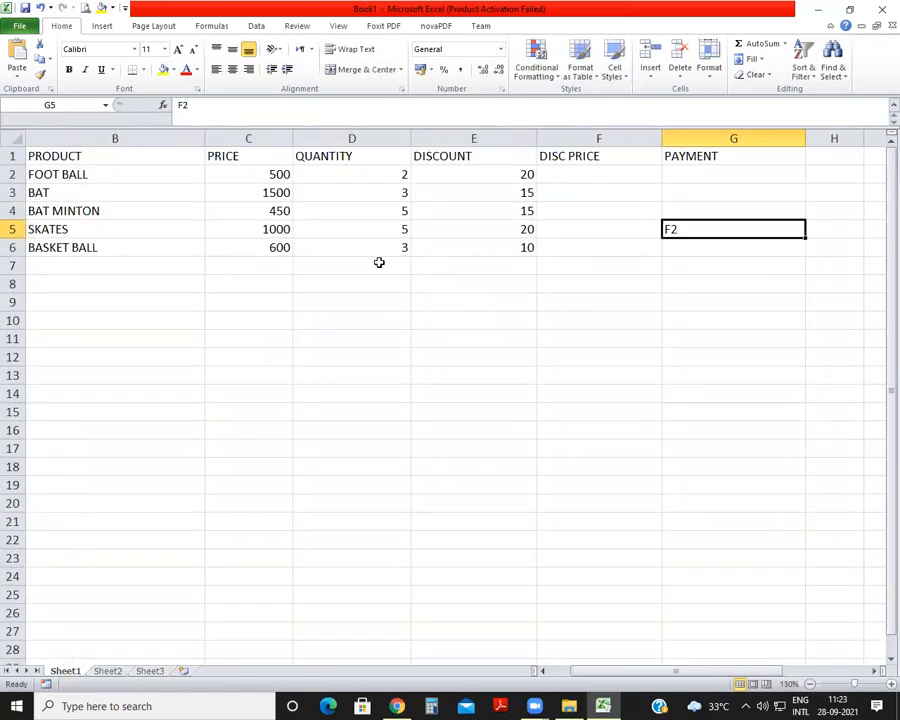
left_click_drag(805, 138, 778, 140)
left_click_drag(613, 680, 565, 680)
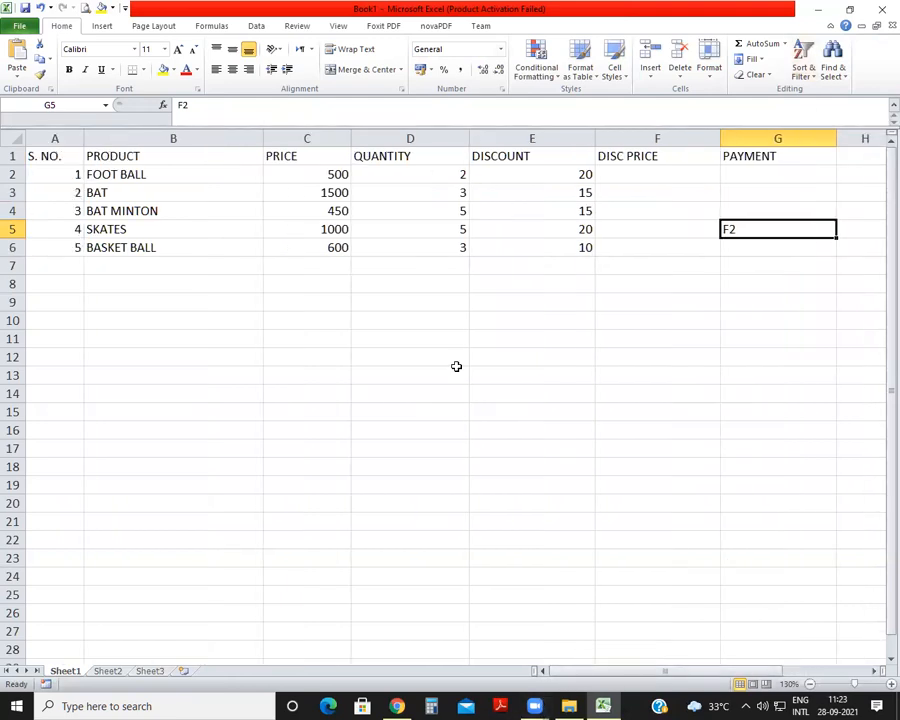
Append a percent sign to the heading in cell E1 so it reads DISCOUNT %.
left_click(559, 156)
key("F2")
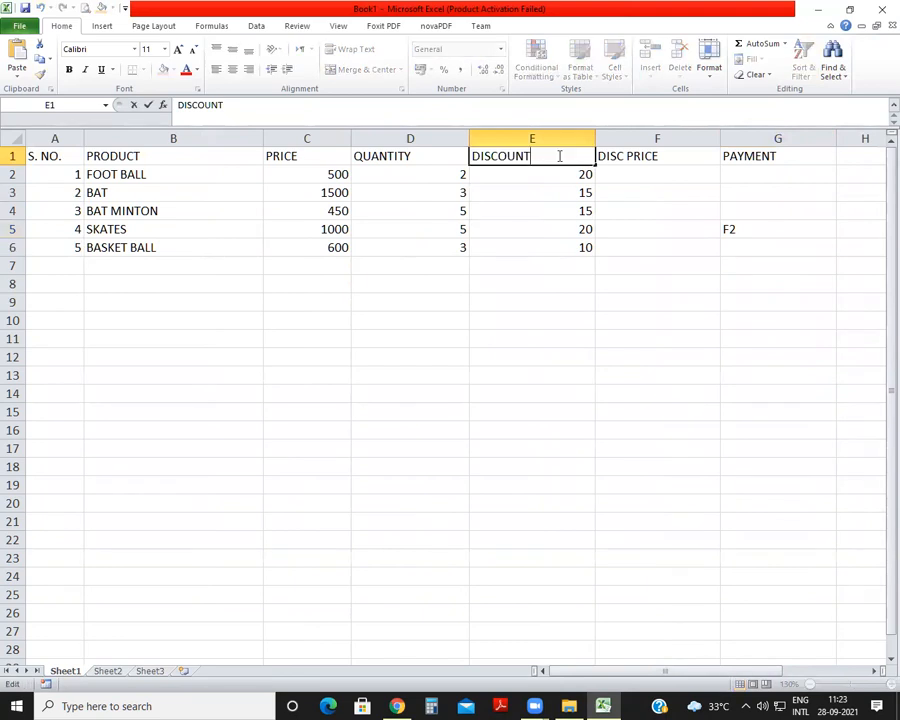
type("%")
key("Return")
Clear the F2 note from cell G5 and return to cell E2.
key("Right")
key("Right")
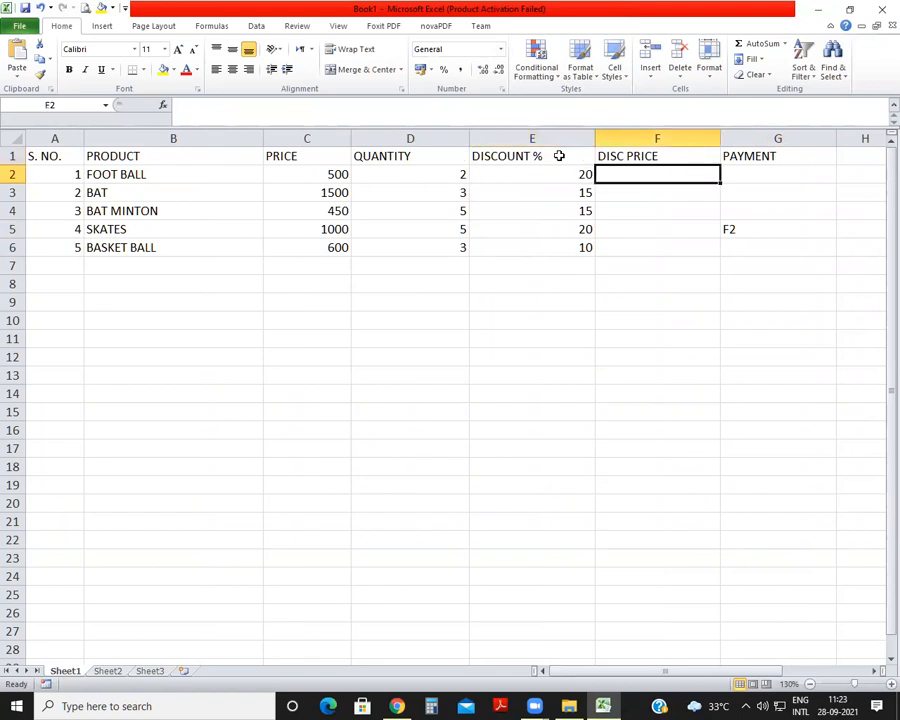
key("Down")
key("Down")
key("Down")
key("Delete")
key("Left")
left_click(552, 174)
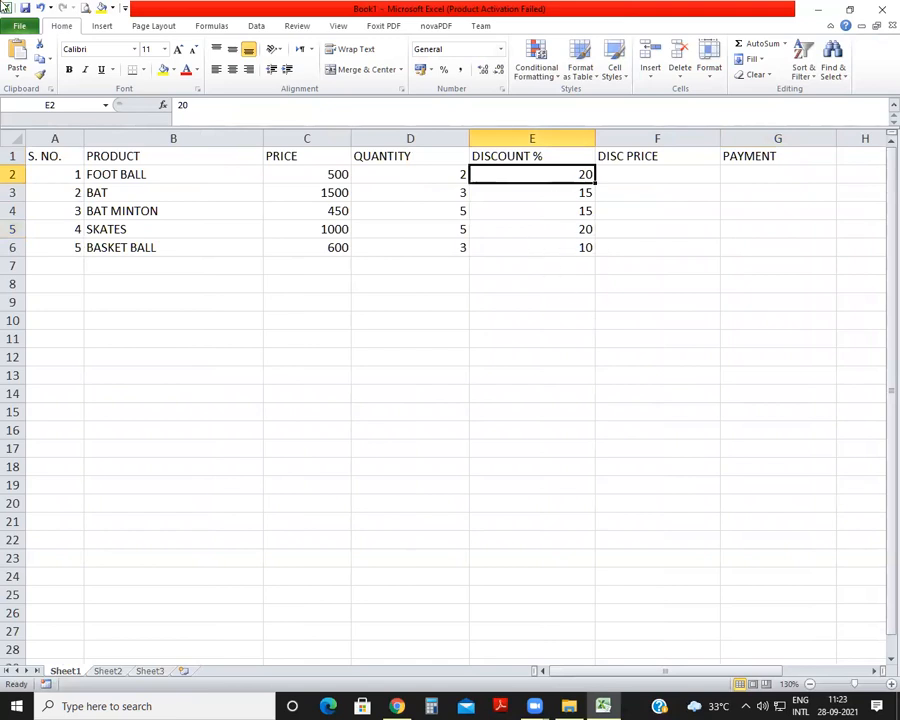
Expand the heading in cell F1 to DISCOUNT PRICE.
double_click(625, 156)
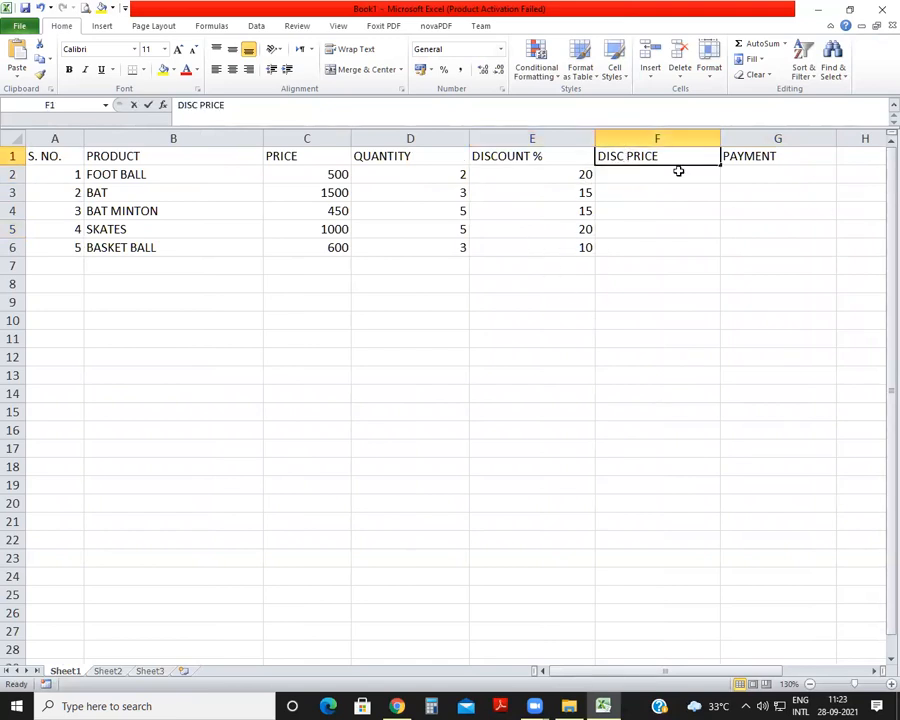
type("OUNT")
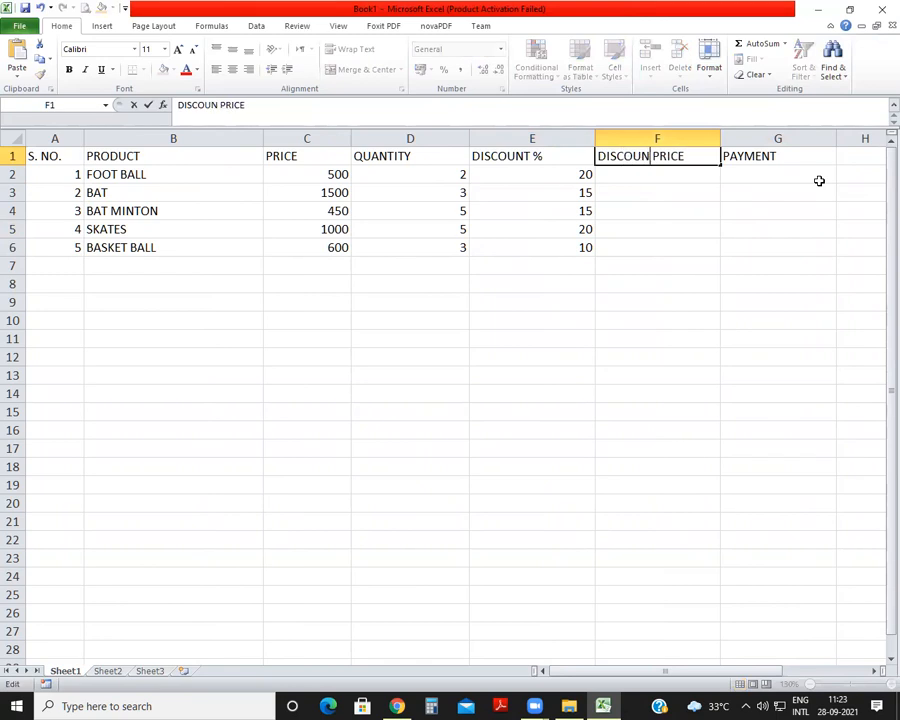
key("Return")
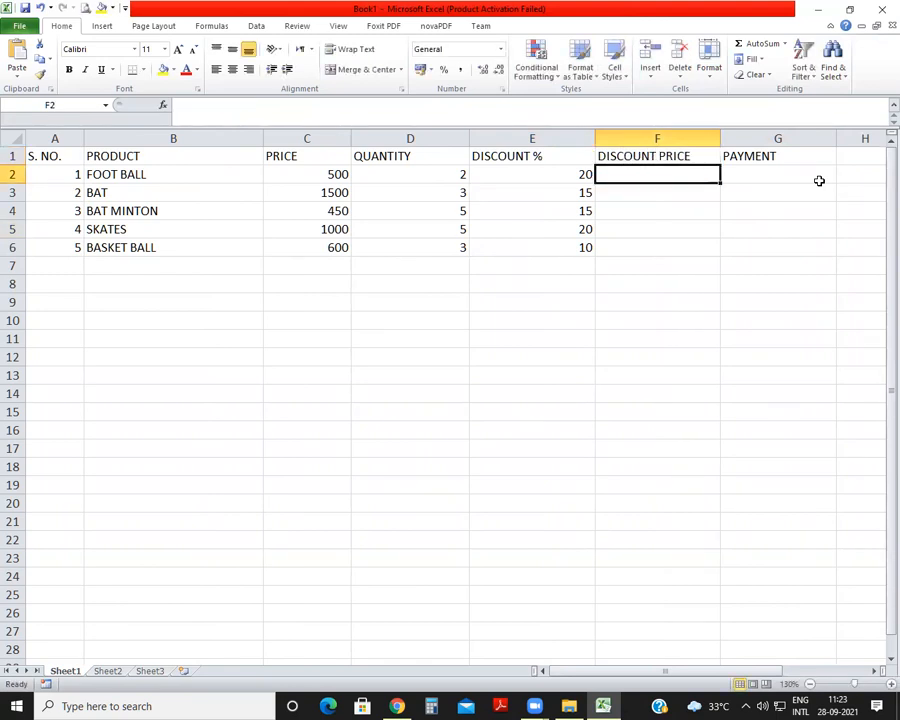
Center the contents of columns A through G horizontally.
left_click(57, 138)
left_click_drag(57, 138, 777, 138)
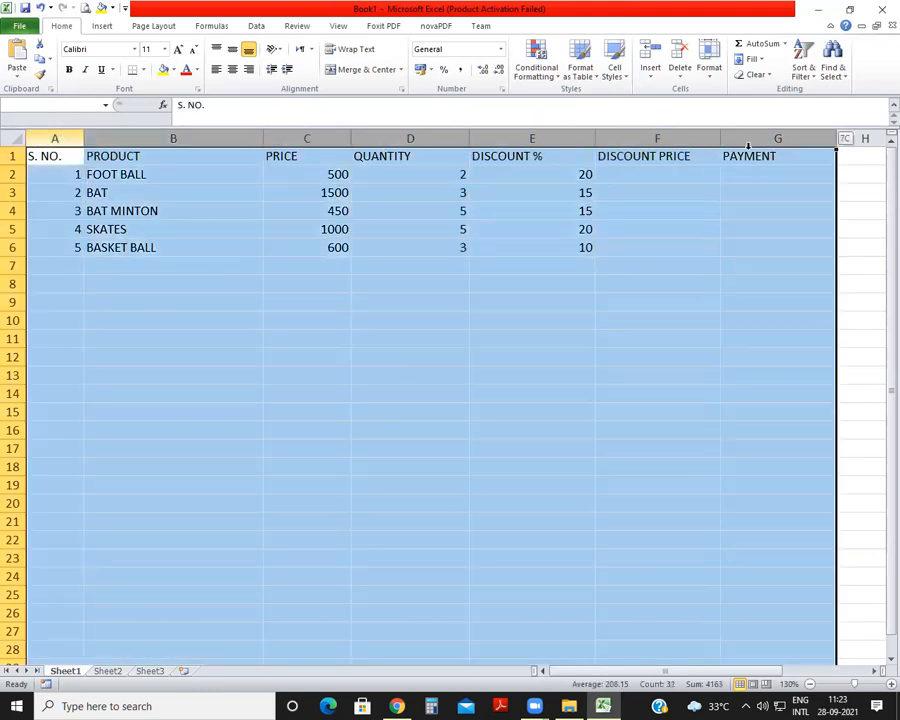
left_click(232, 70)
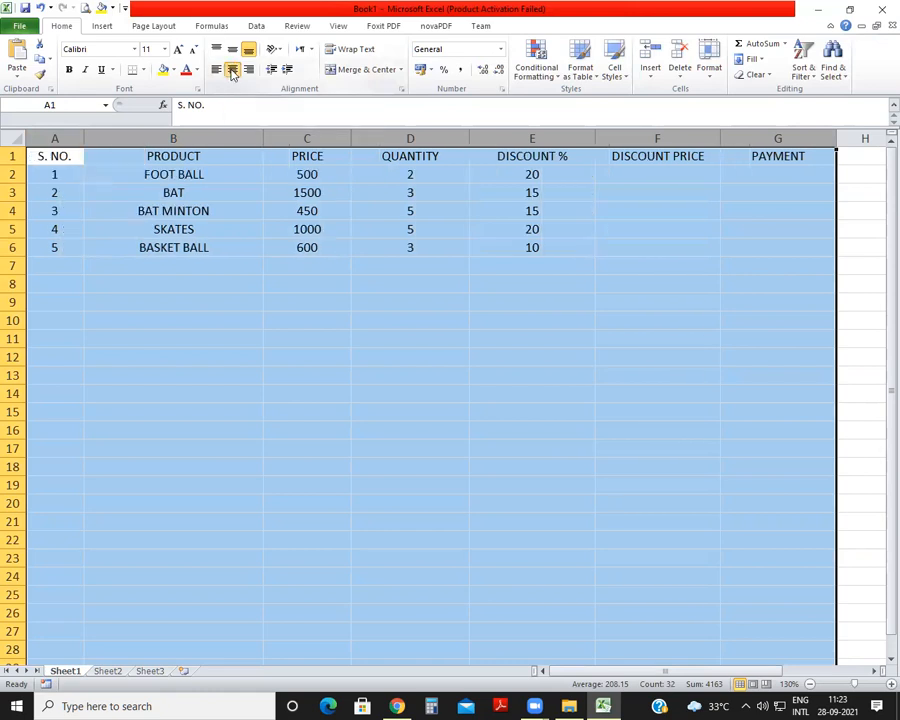
left_click(278, 361)
Align the contents of the PRODUCT column B to the left.
left_click(175, 138)
left_click(217, 70)
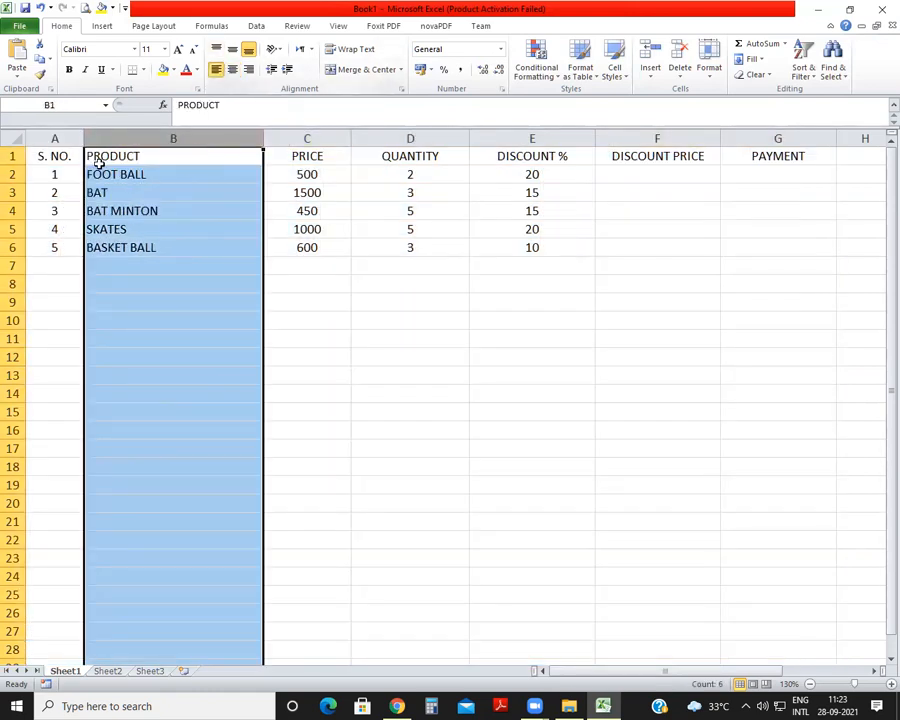
left_click(556, 245)
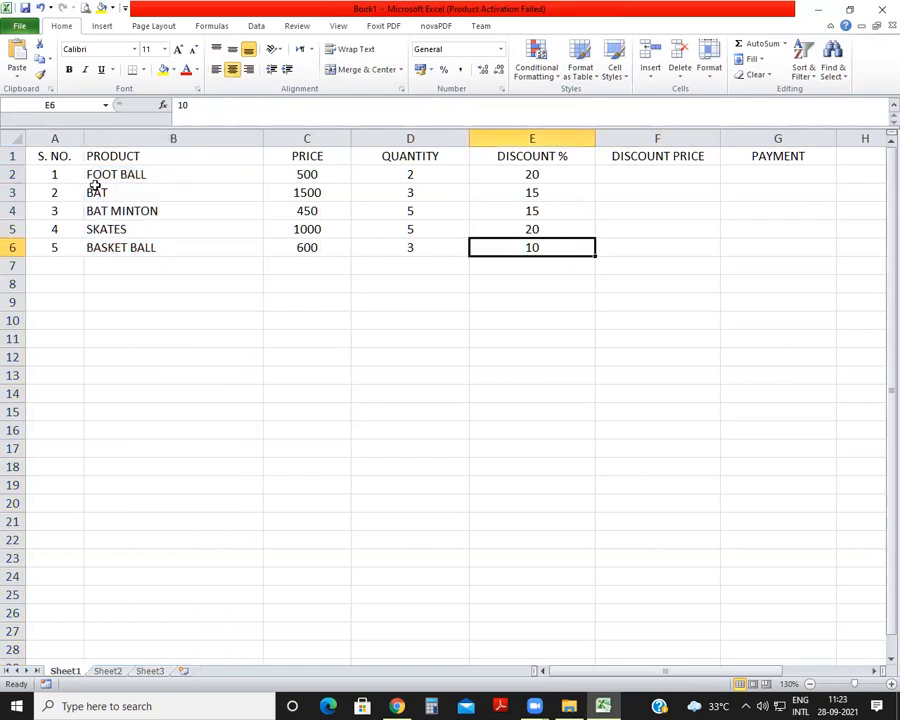
Apply all borders to the table range A1 to G6.
left_click_drag(42, 156, 774, 240)
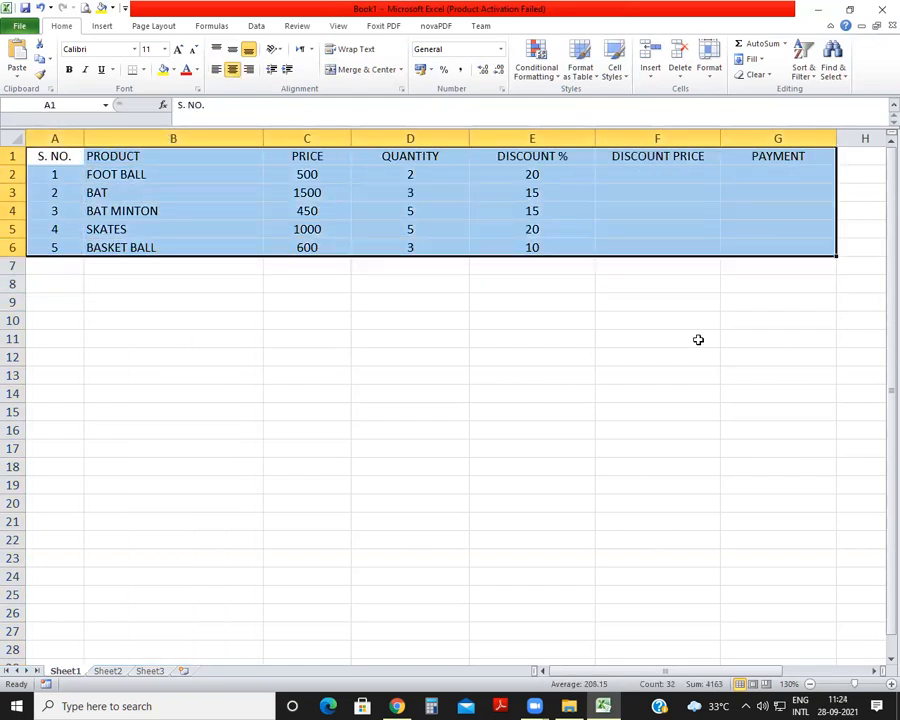
left_click(144, 70)
left_click(155, 179)
left_click(522, 337)
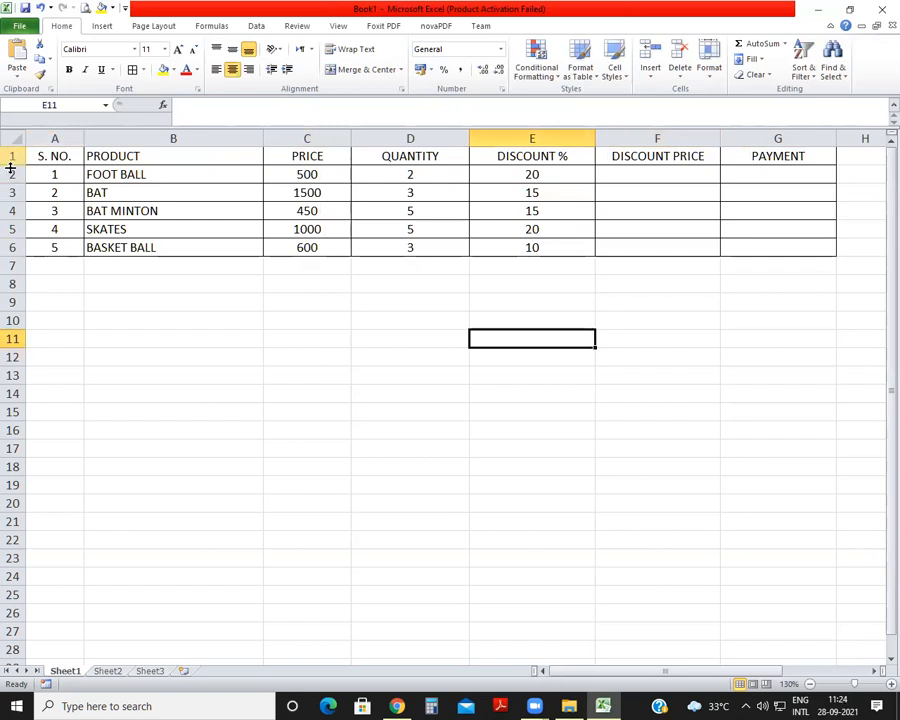
left_click_drag(9, 165, 18, 224)
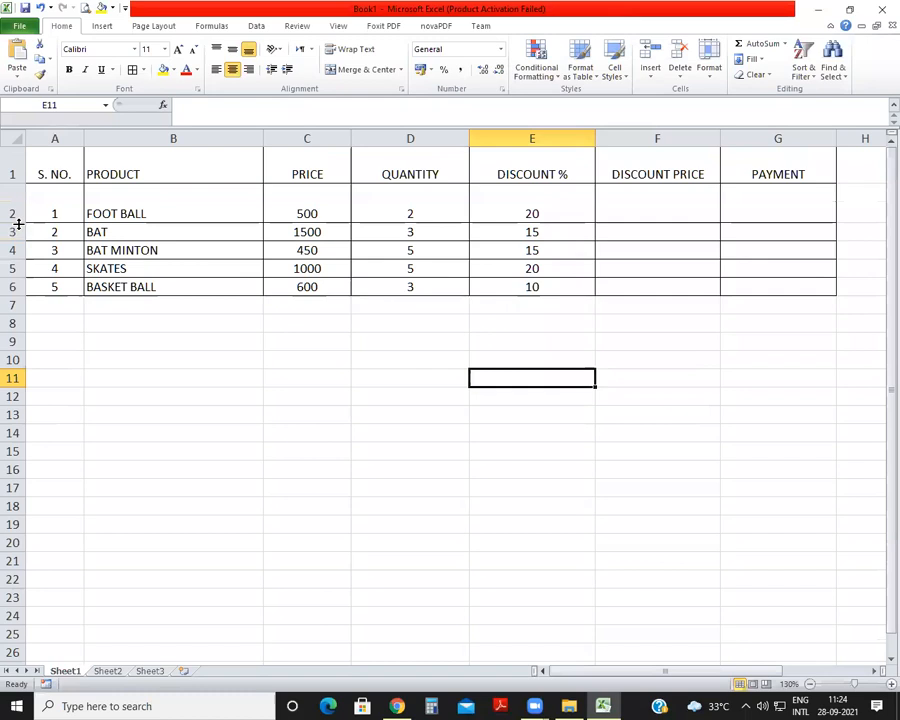
key("ctrl+z")
key("ctrl+z")
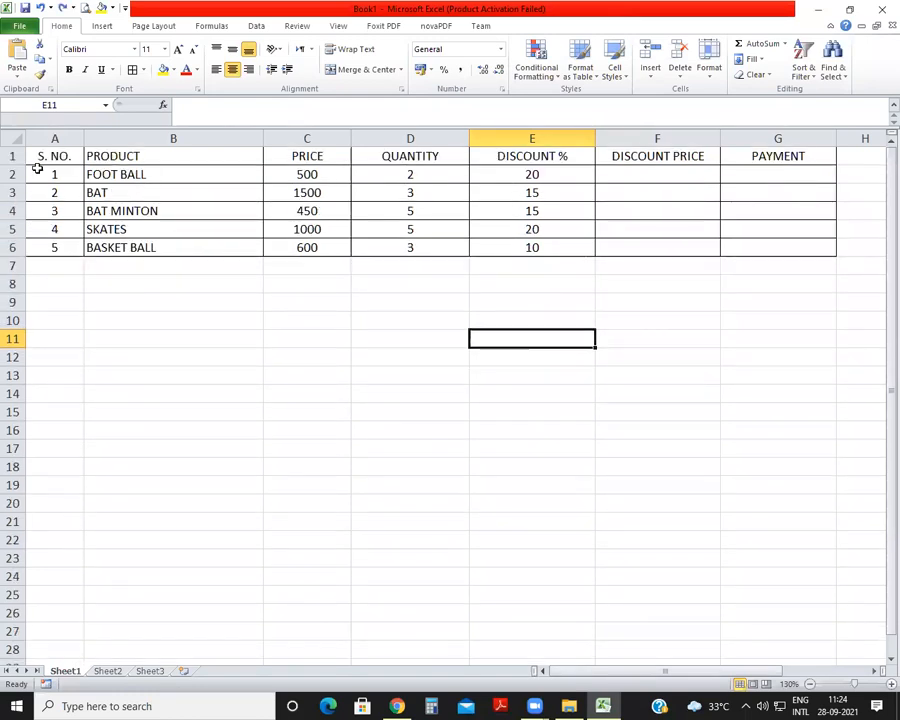
left_click_drag(12, 156, 12, 247)
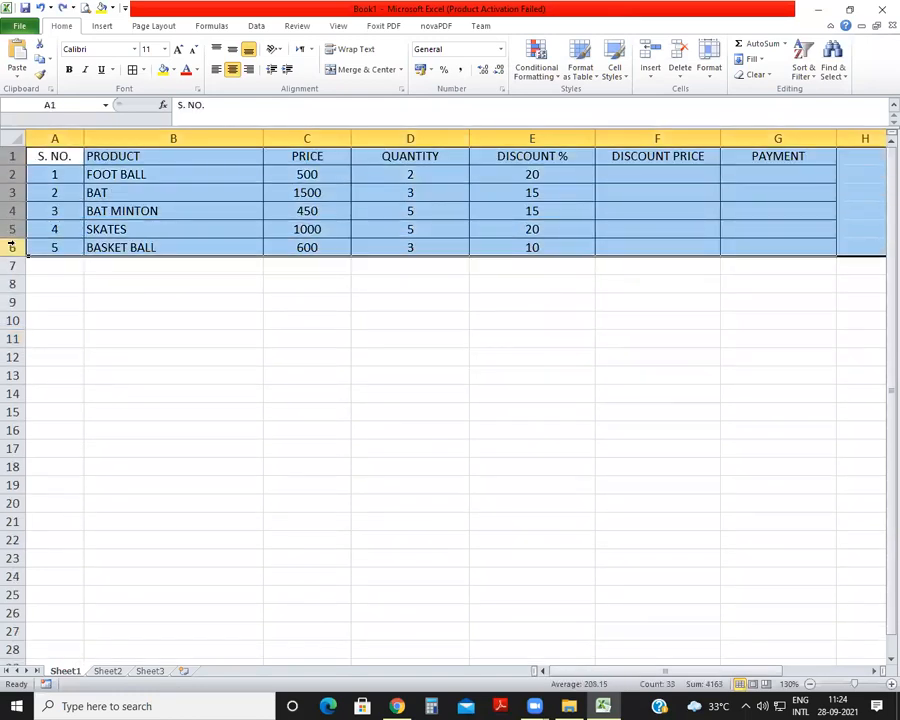
right_click(12, 247)
left_click(57, 400)
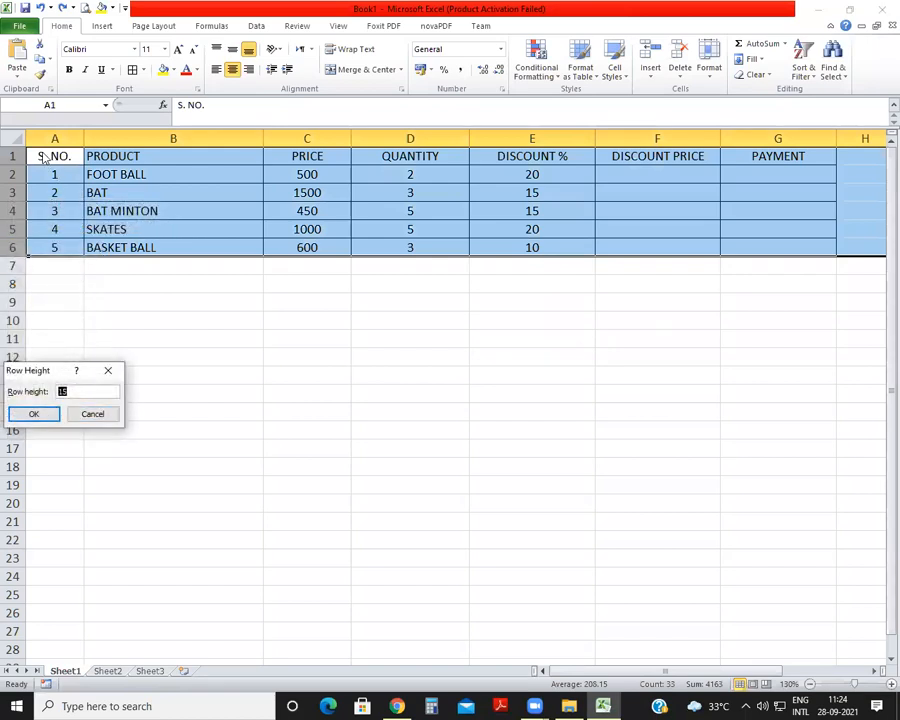
left_click(95, 416)
left_click(158, 349)
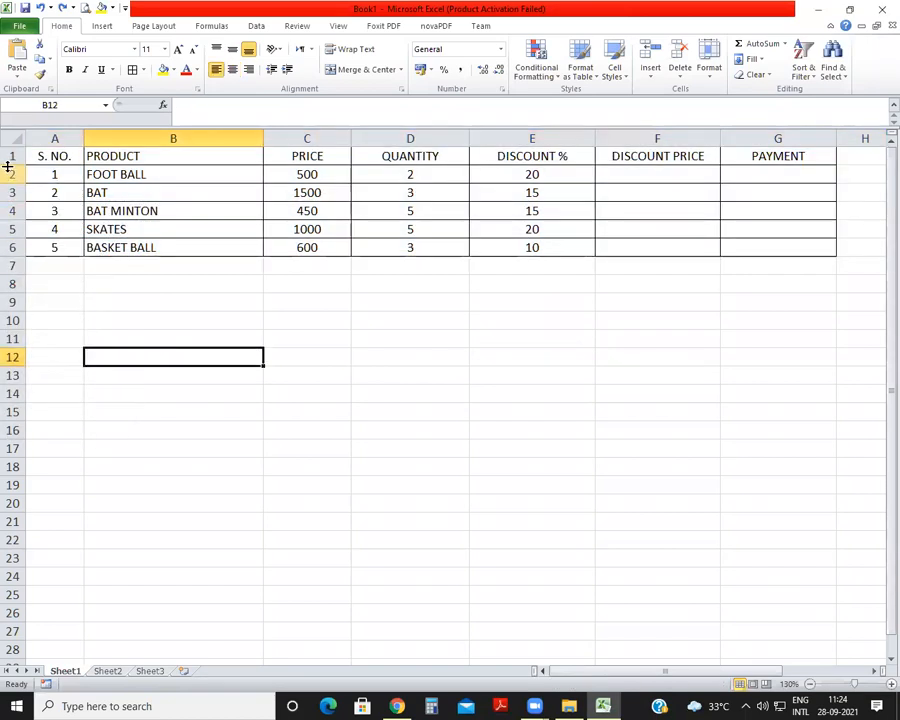
Set the row height of table rows 1 to 6 to 25.
left_click_drag(9, 155, 11, 244)
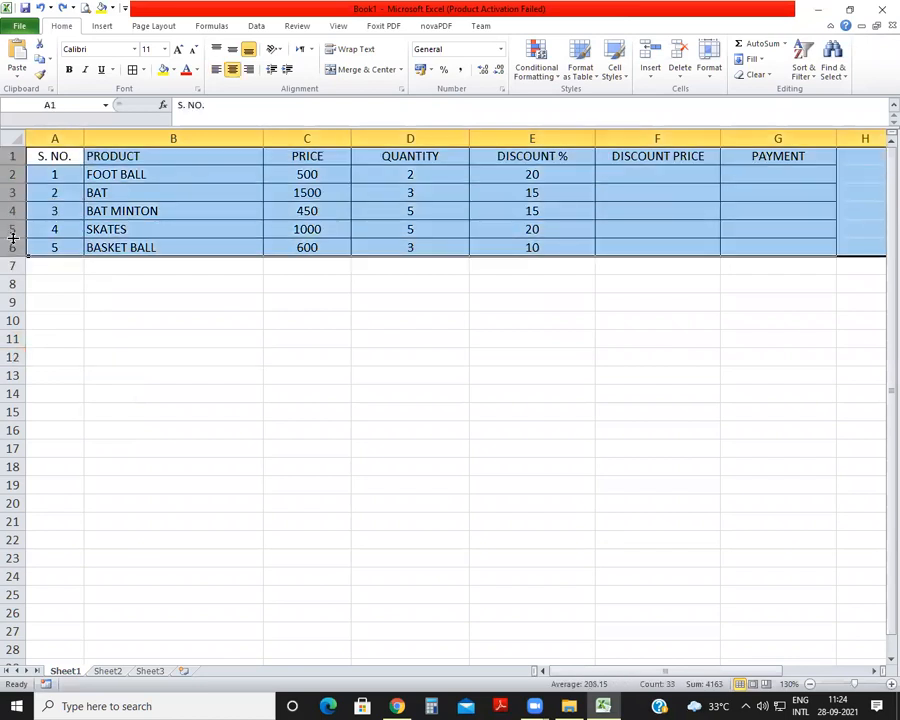
right_click(12, 246)
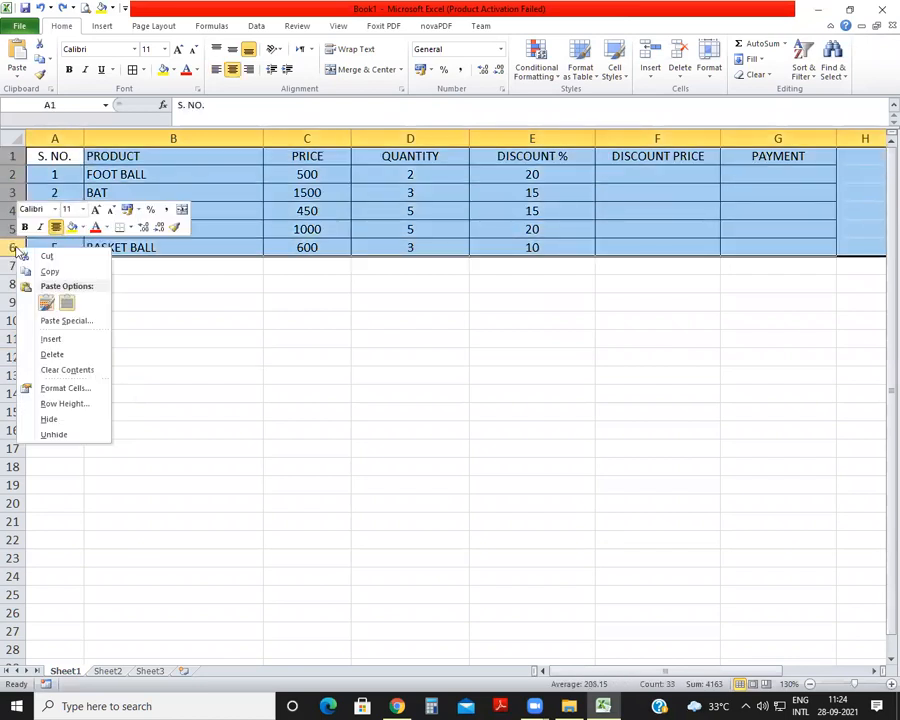
left_click(64, 403)
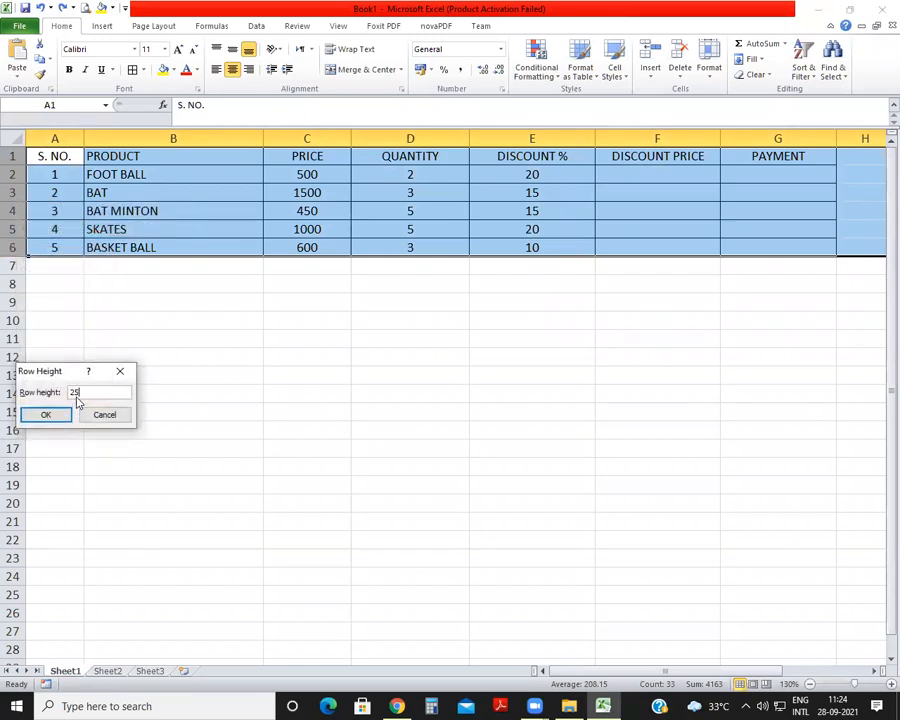
key("Return")
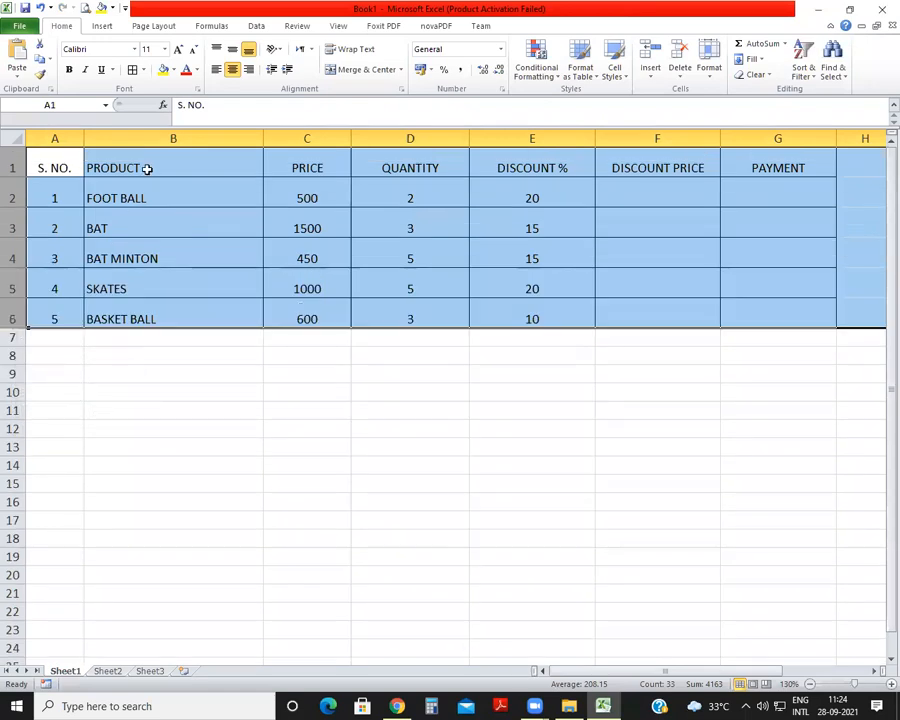
left_click(605, 432)
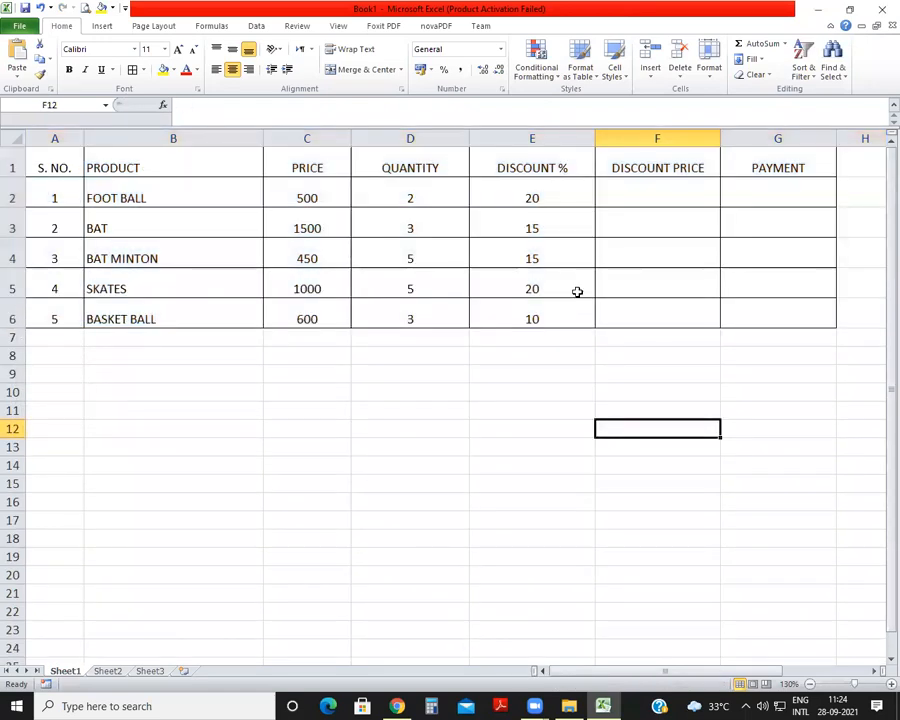
Enter the formula =500+500 in cell C10 below the table to work out the total price of two footballs.
left_click(663, 194)
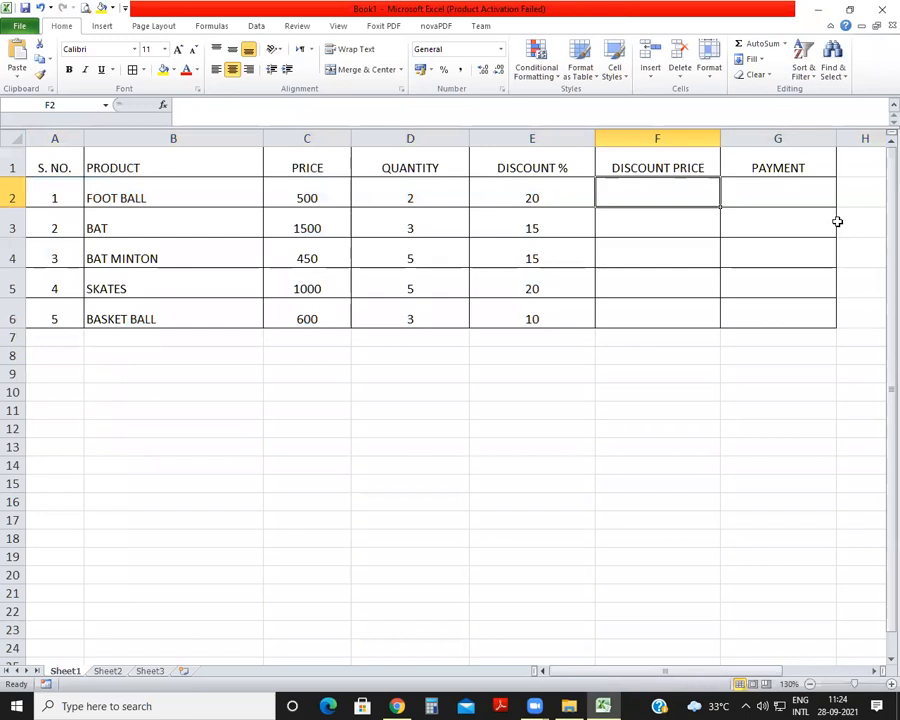
left_click(390, 427)
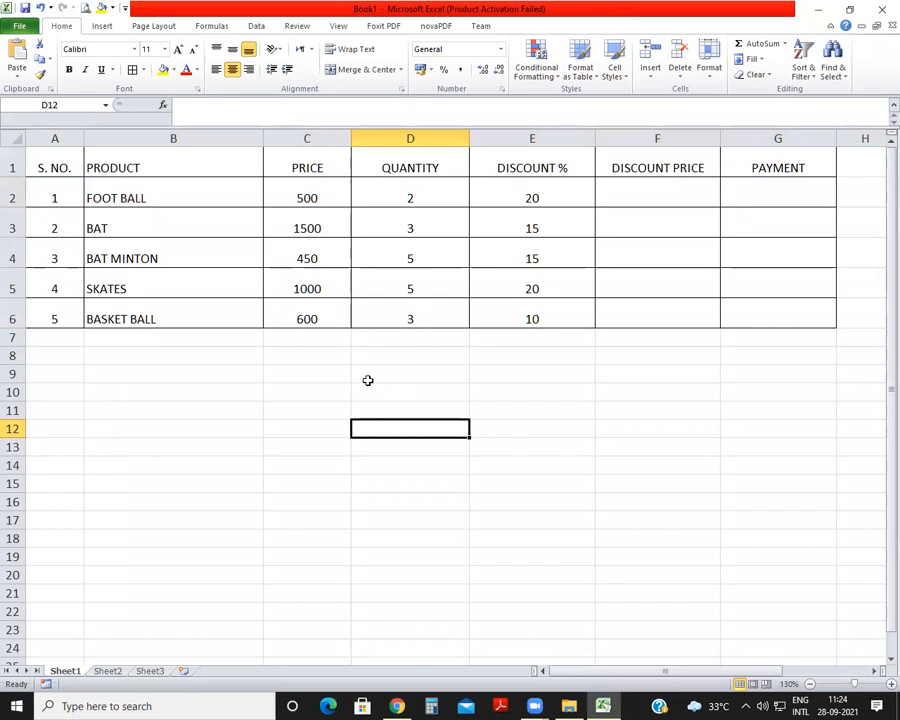
left_click(321, 385)
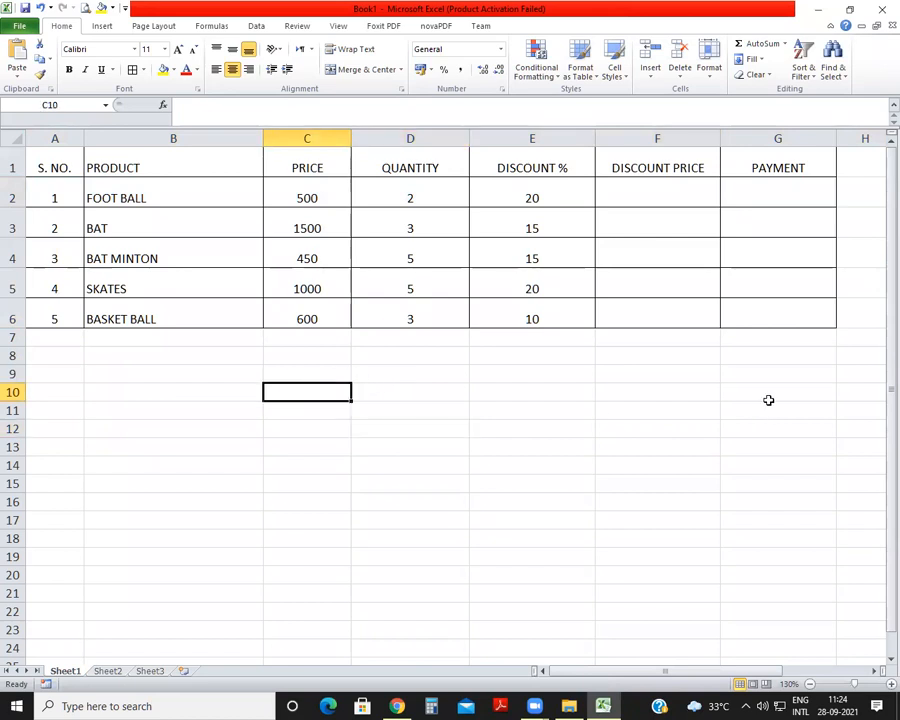
type("5")
key("BackSpace")
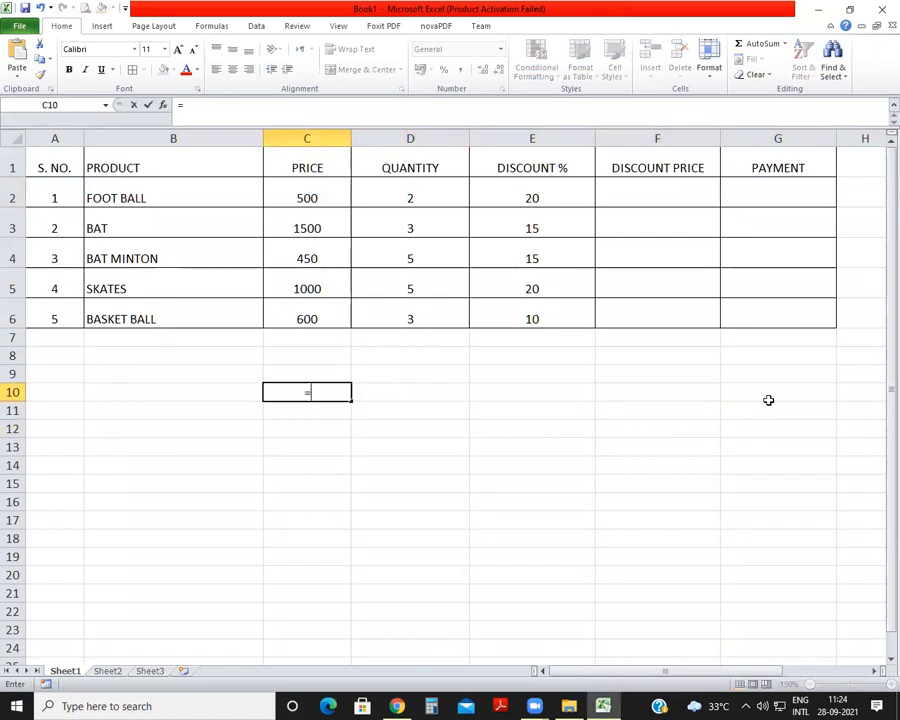
type("=500")
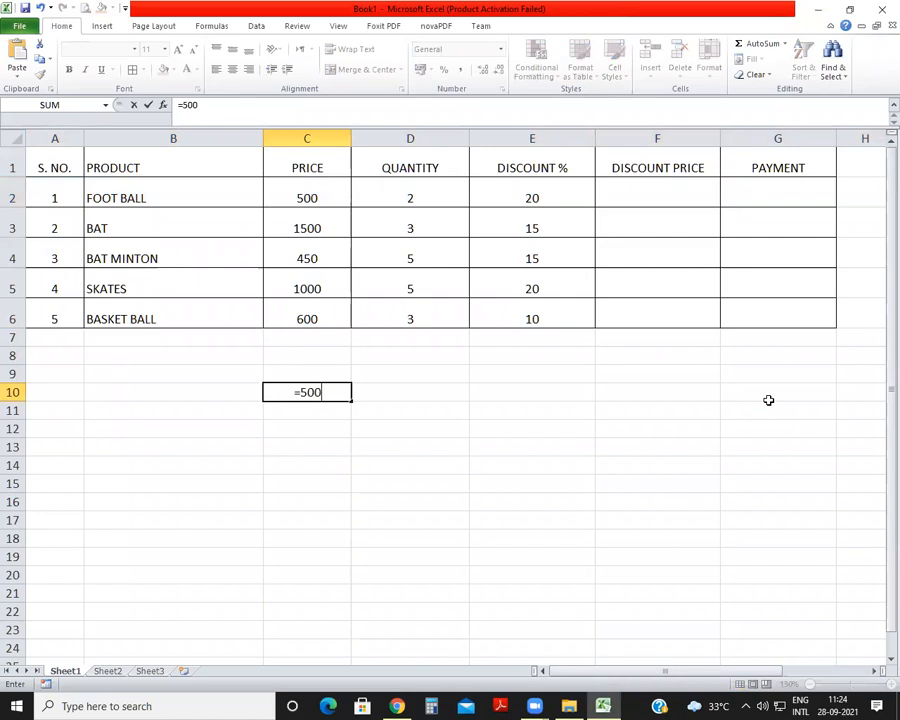
type("+500")
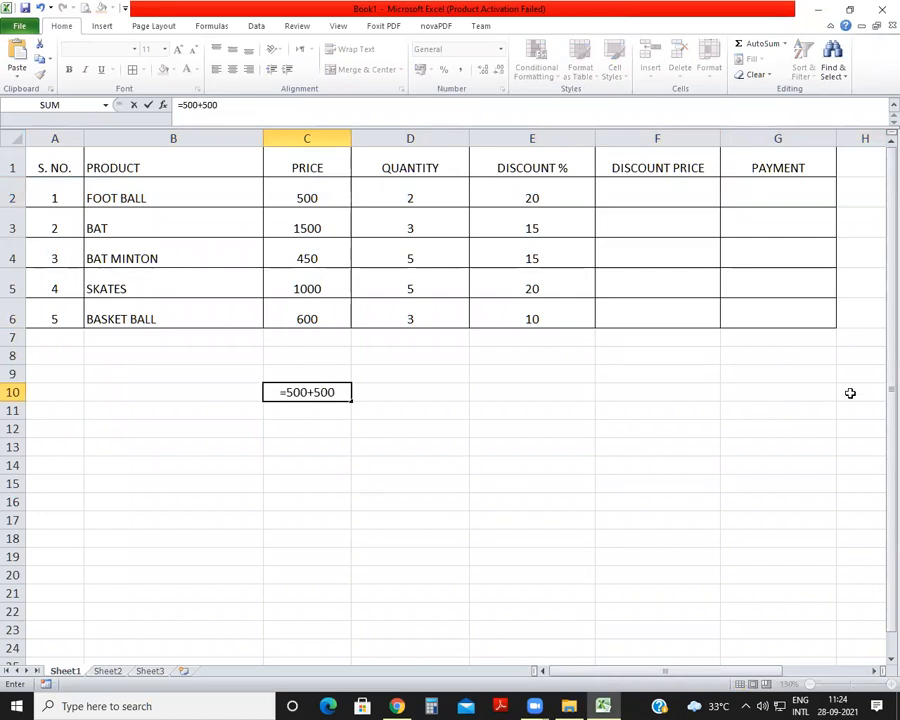
key("Return")
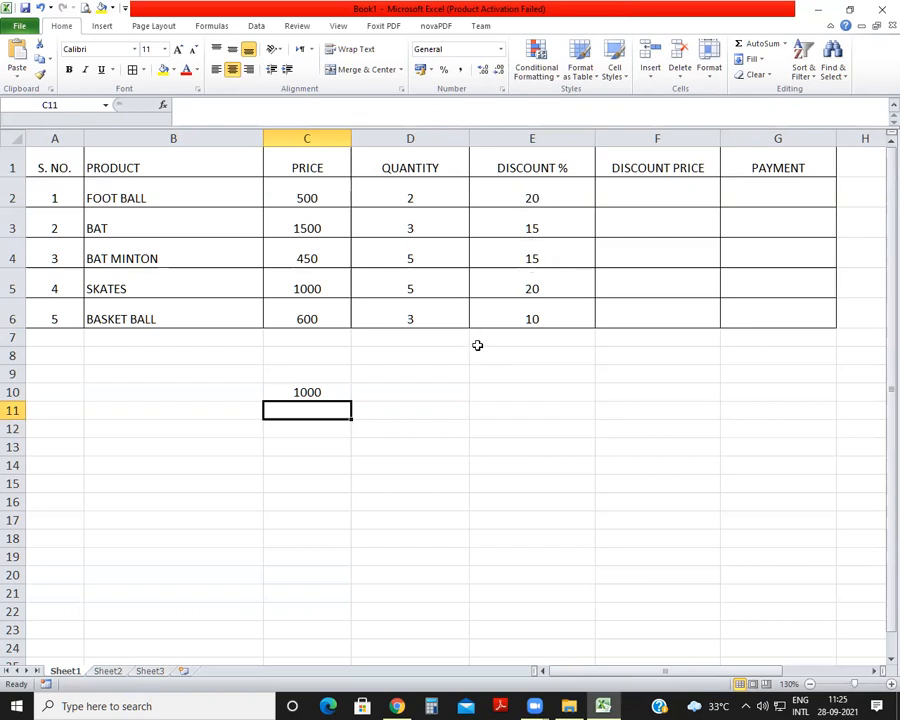
Enter the formula =1000*20% in cell D10 to work out the discount amount.
left_click(438, 386)
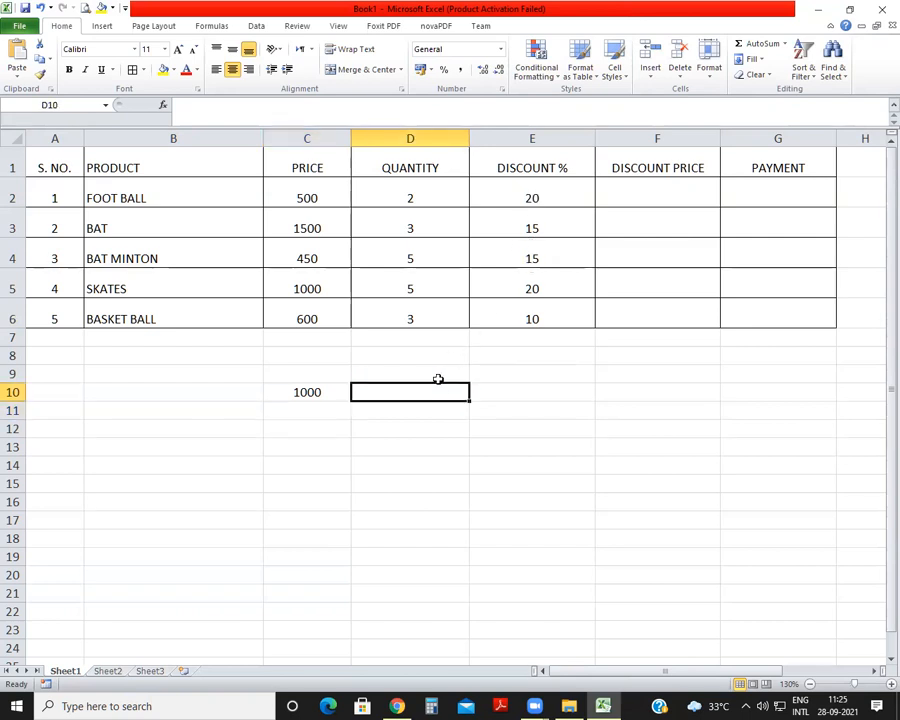
type("=1")
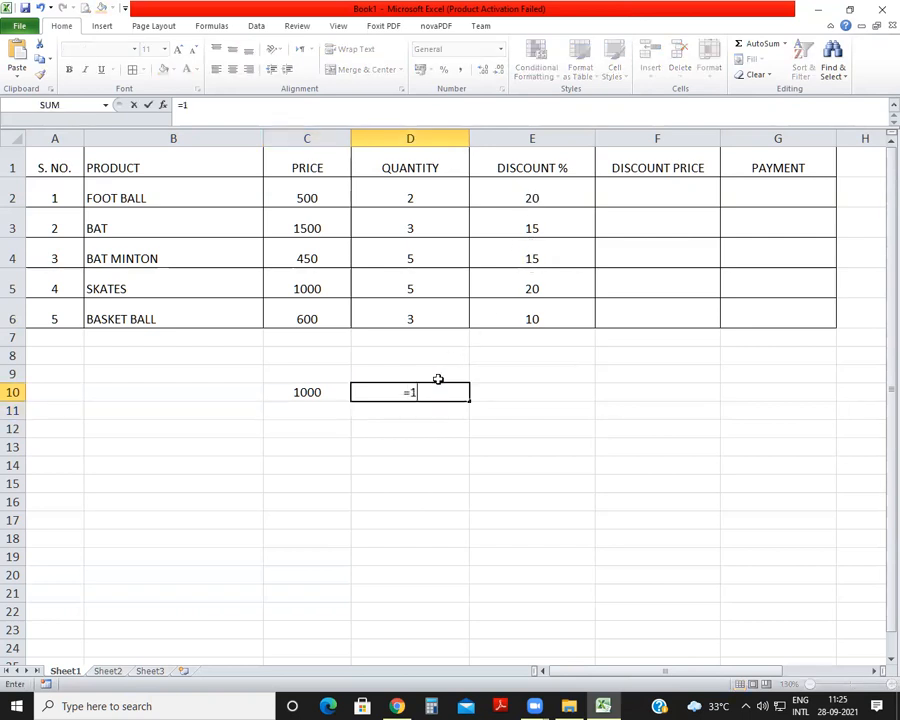
type("000*20%")
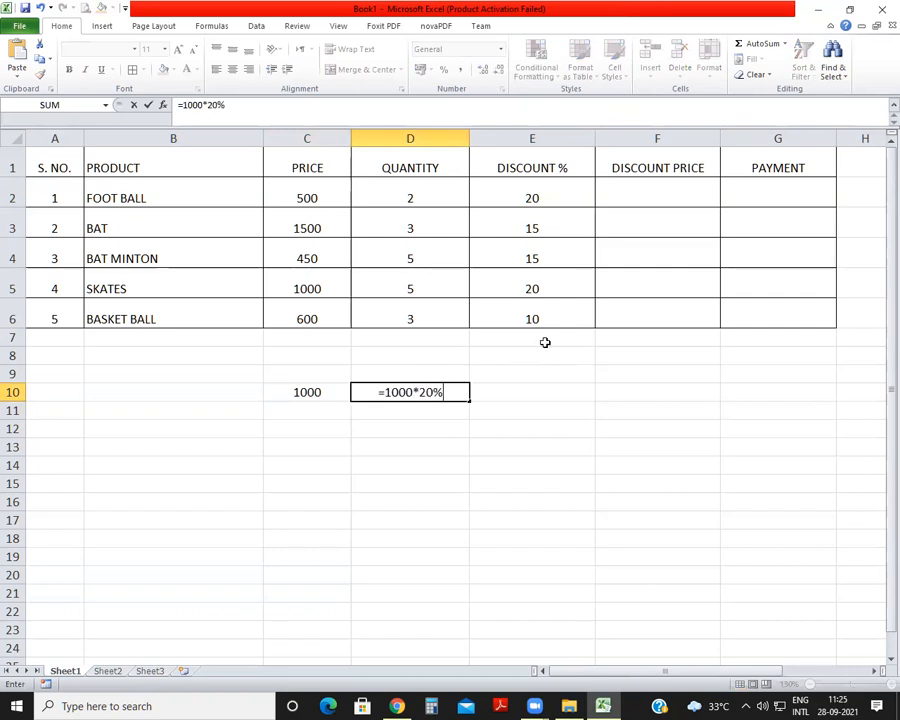
key("Return")
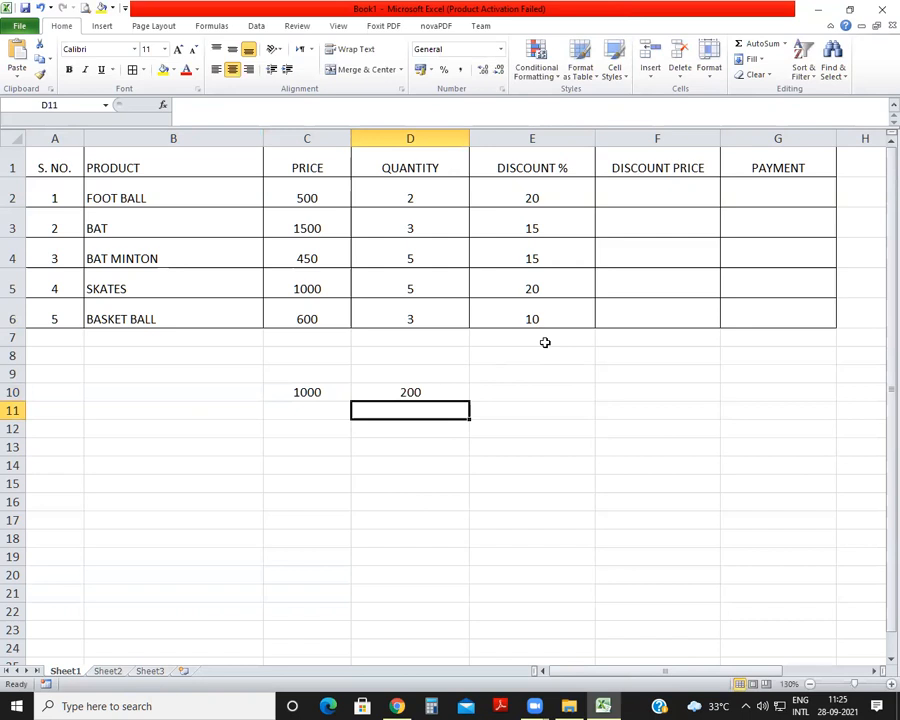
Enter the formula =1000-200 in cell E10 to subtract the discount from the total price.
left_click(672, 194)
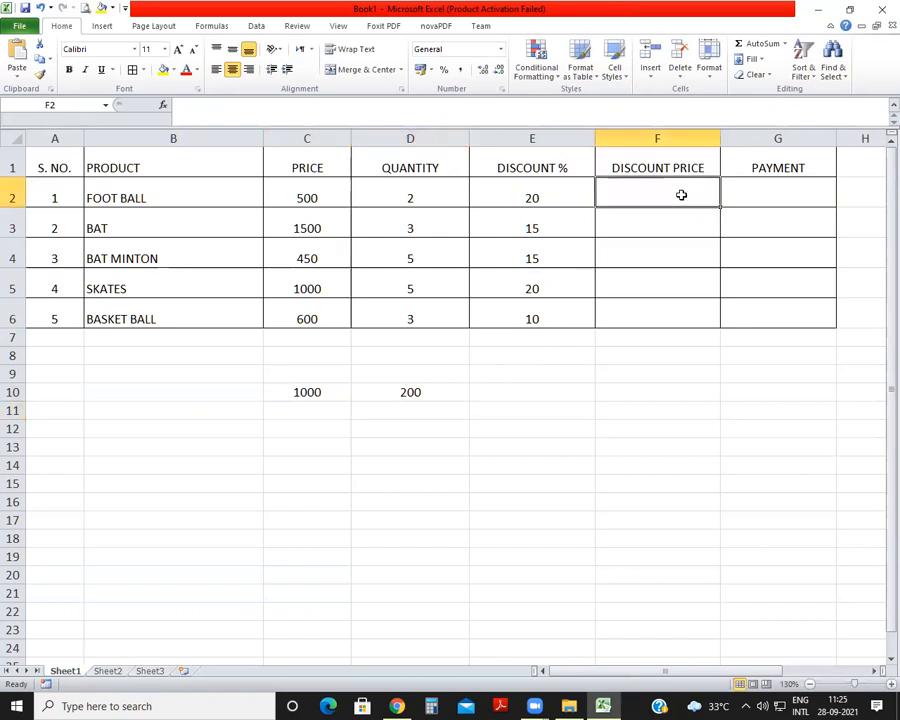
left_click(514, 391)
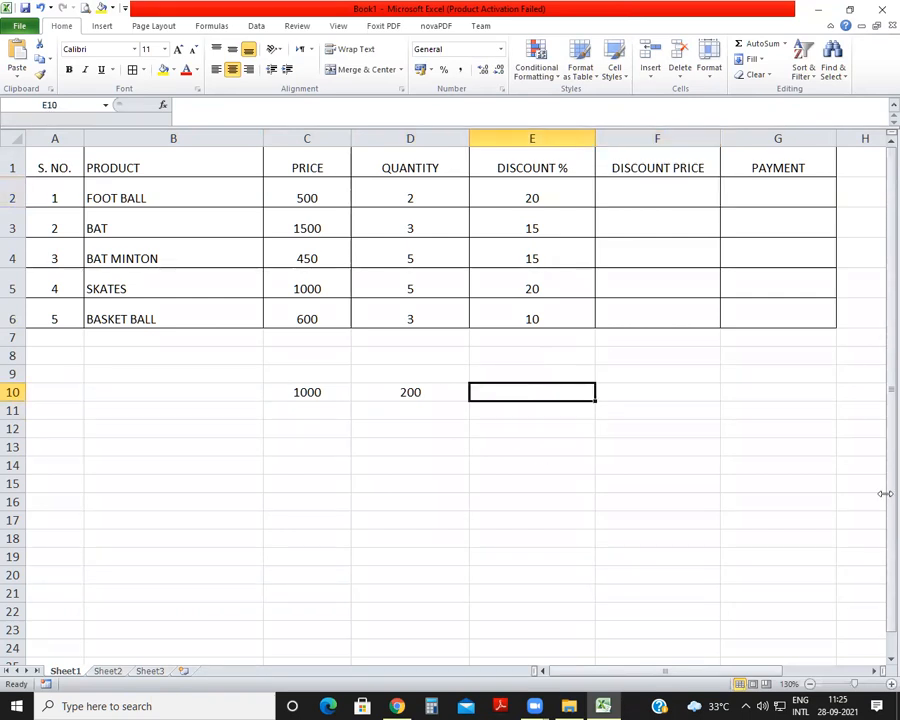
type("=1000")
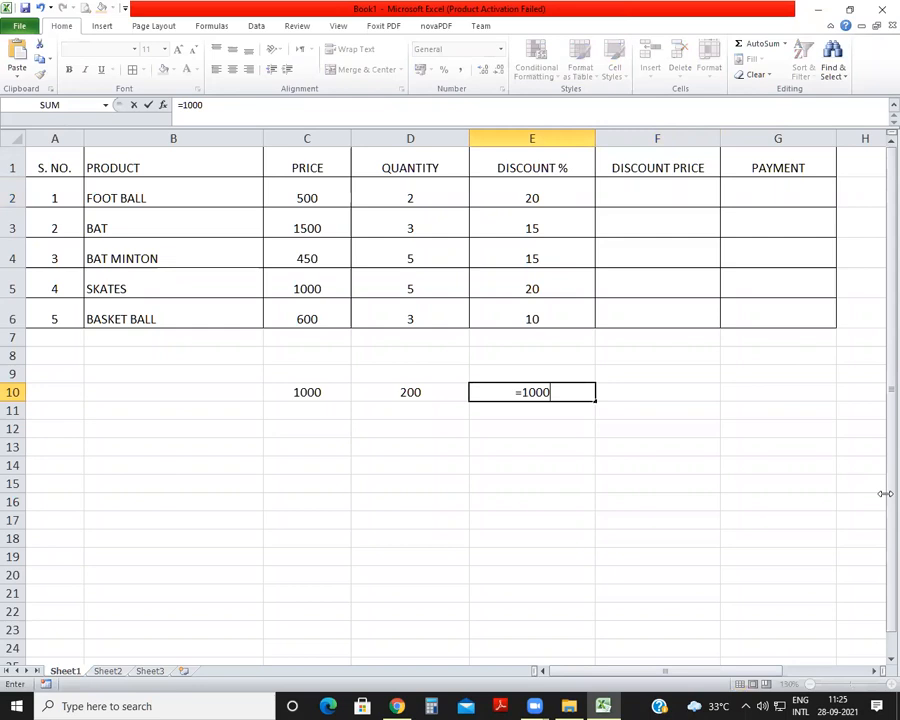
type("-200")
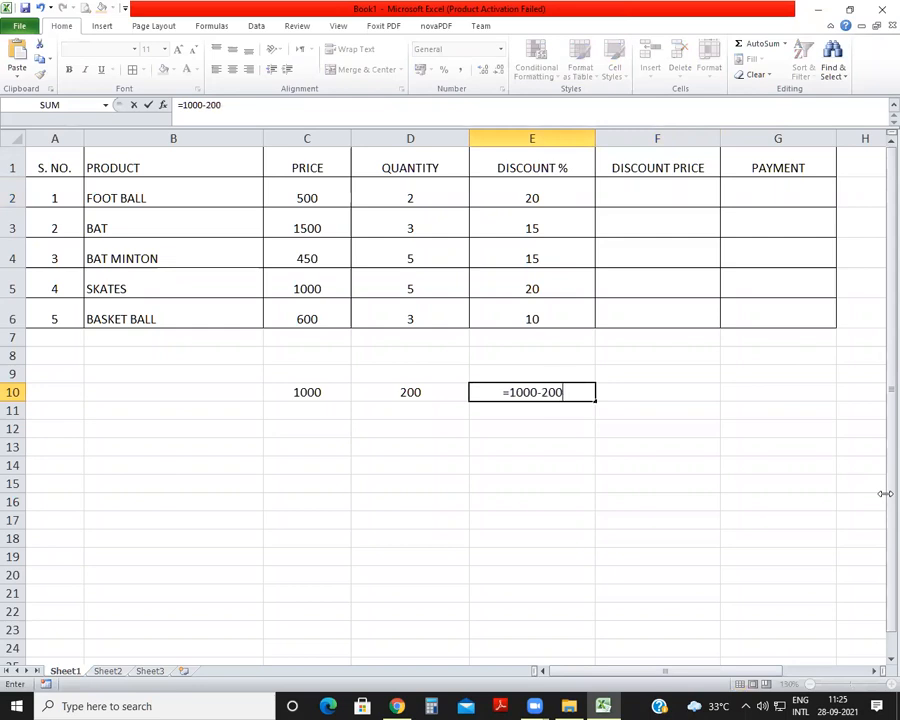
key("Return")
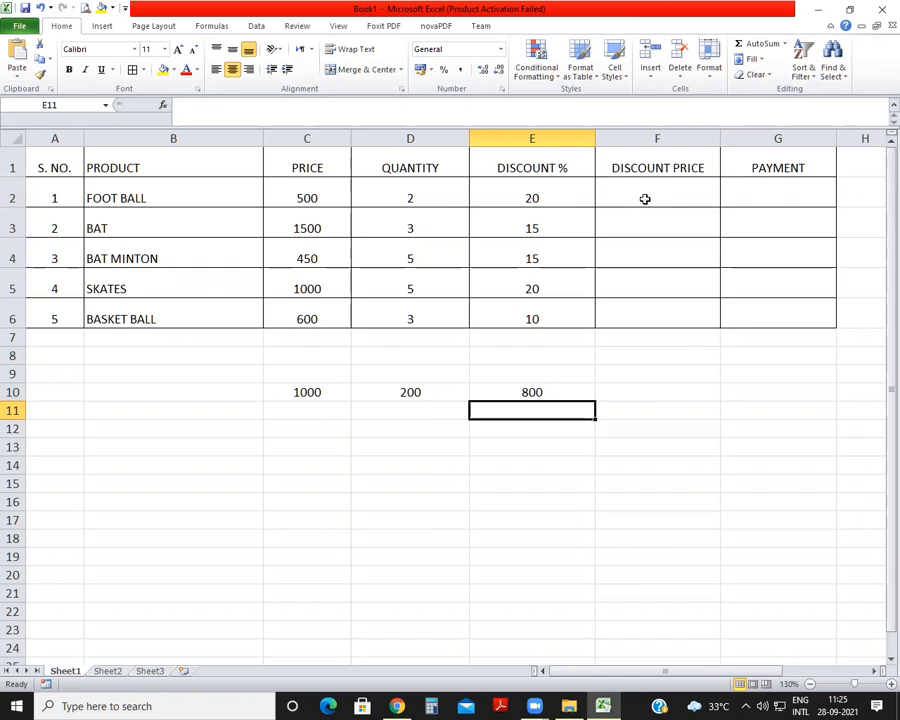
left_click(380, 488)
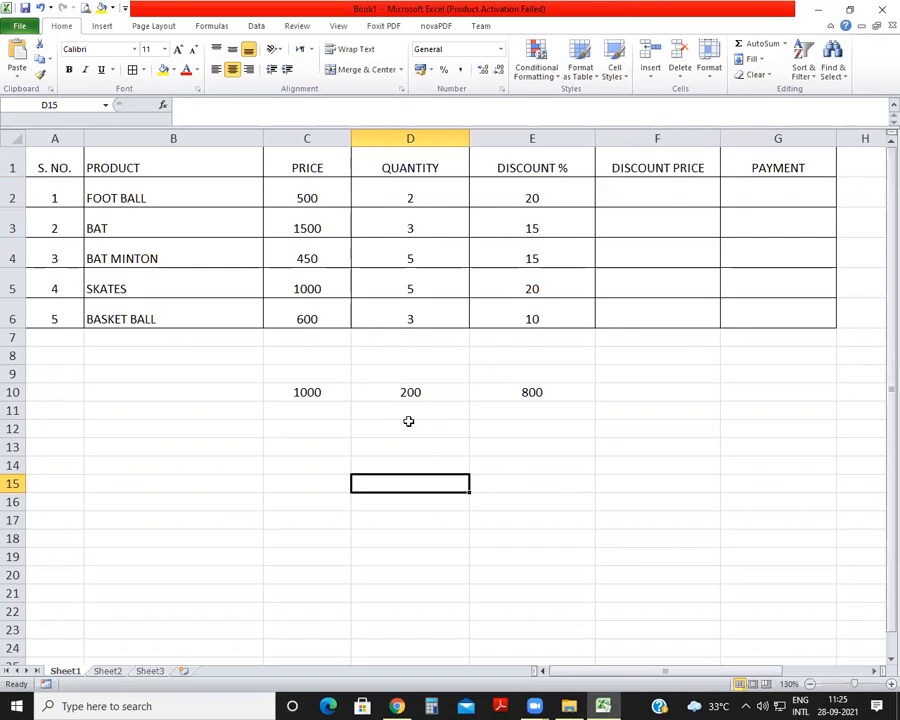
left_click(650, 199)
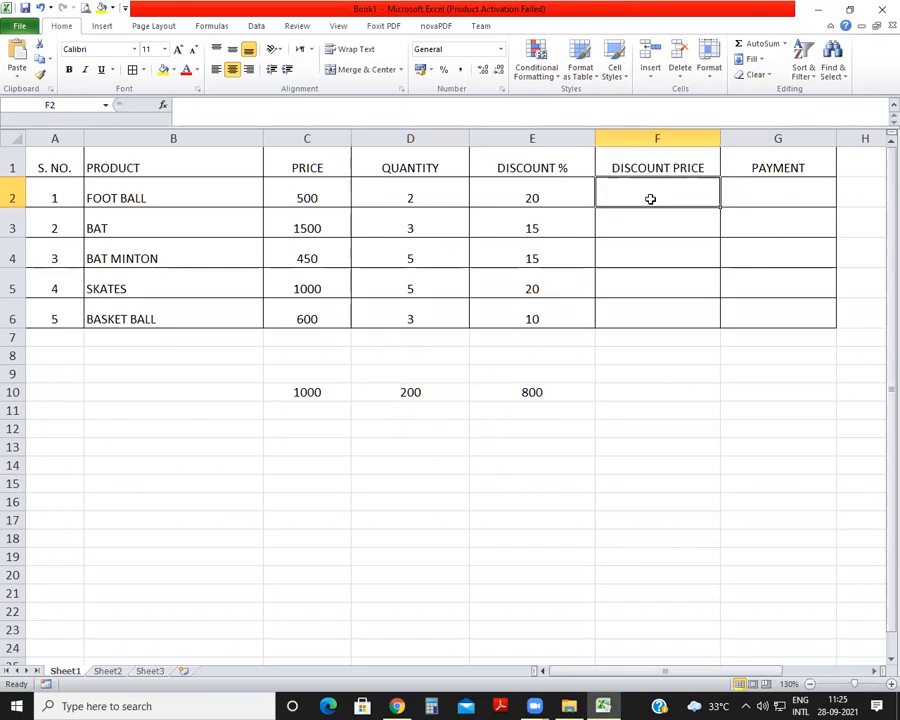
type("=")
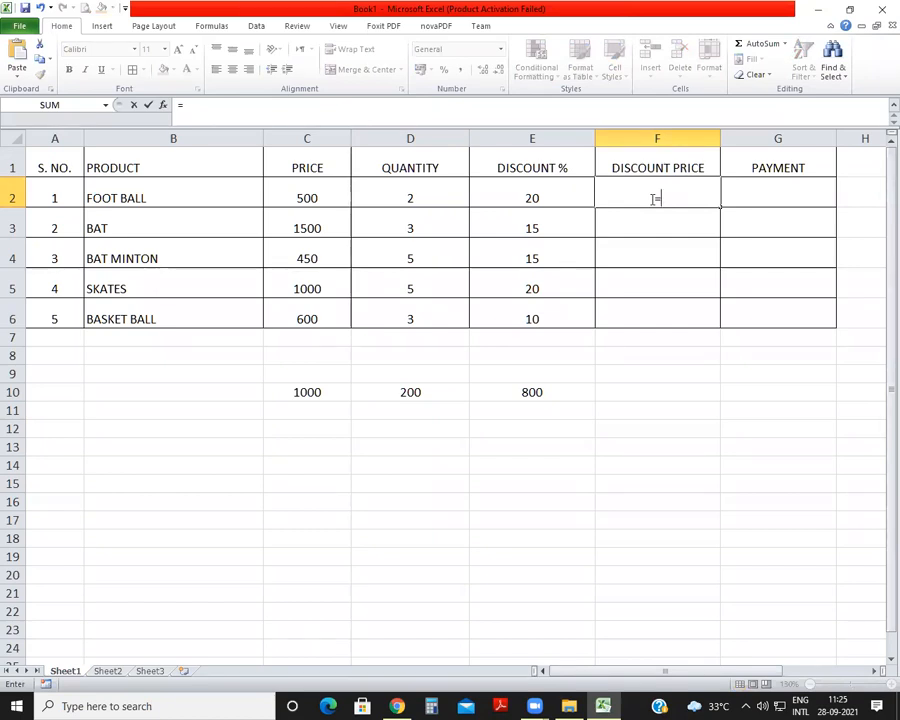
key("Escape")
Merge and center cells C12 to F12 below the sample calculations.
key("Down")
key("Down")
key("Down")
key("Down")
key("Down")
key("Down")
key("Down")
key("Down")
key("Down")
key("Down")
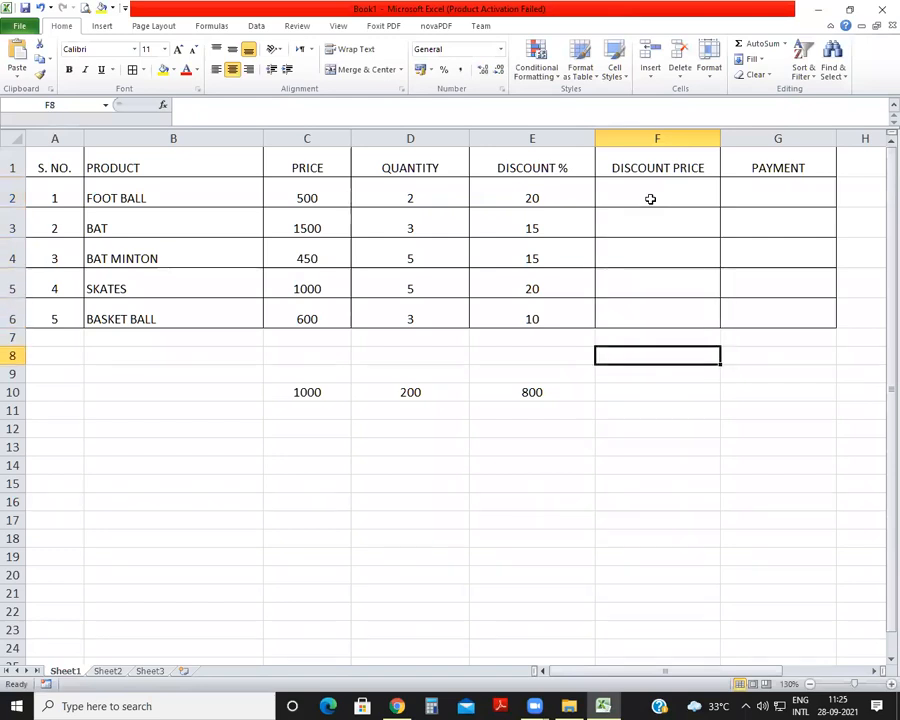
key("Left")
key("Left")
key("Left")
key("shift+Right")
key("shift+Right")
key("shift+Right")
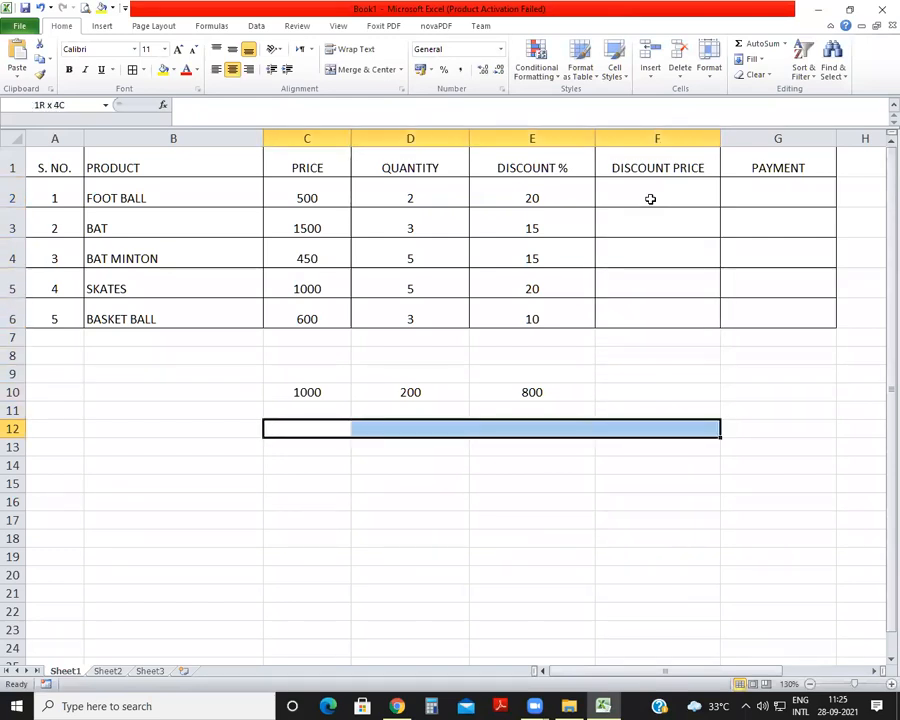
left_click(338, 71)
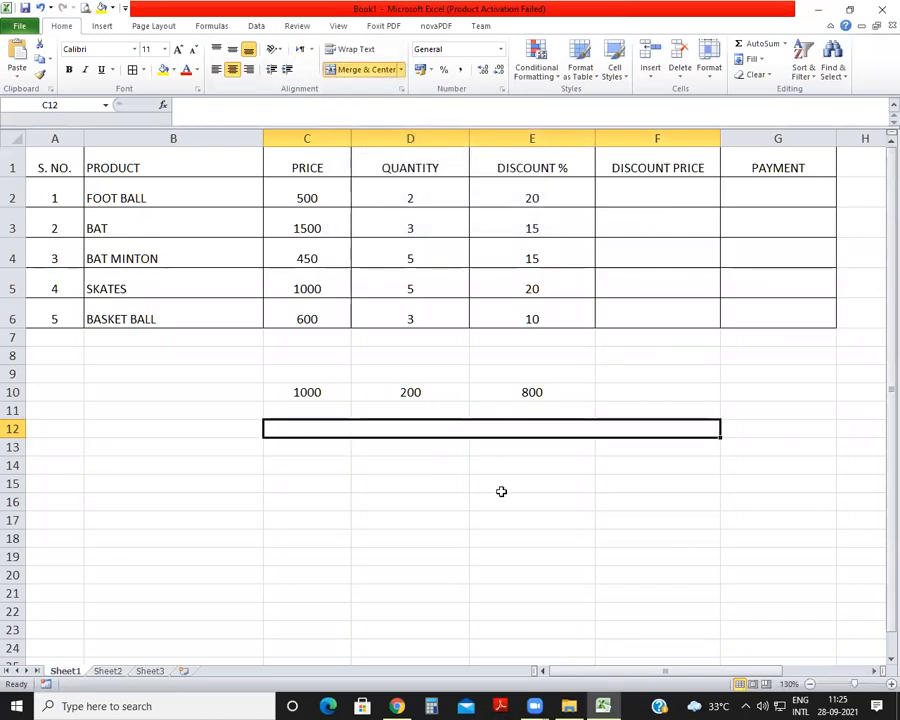
key("ctrl+z")
left_click(424, 480)
Enter the general discount formula =PRICE*QUANTITY*DISCOUNT/100 in merged cell C12.
left_click(327, 429)
type("=")
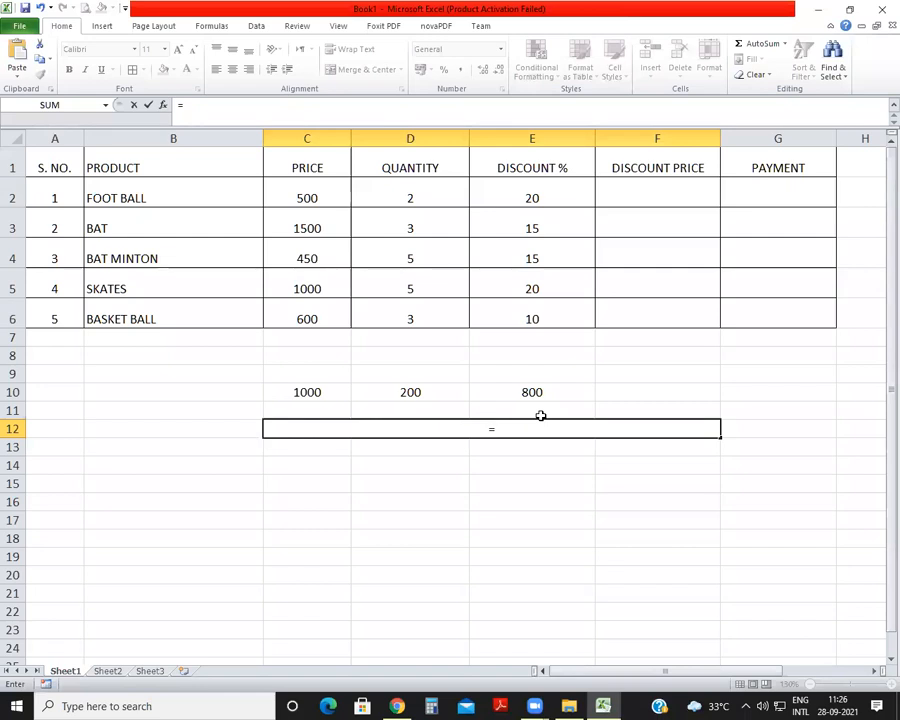
type("PRICE")
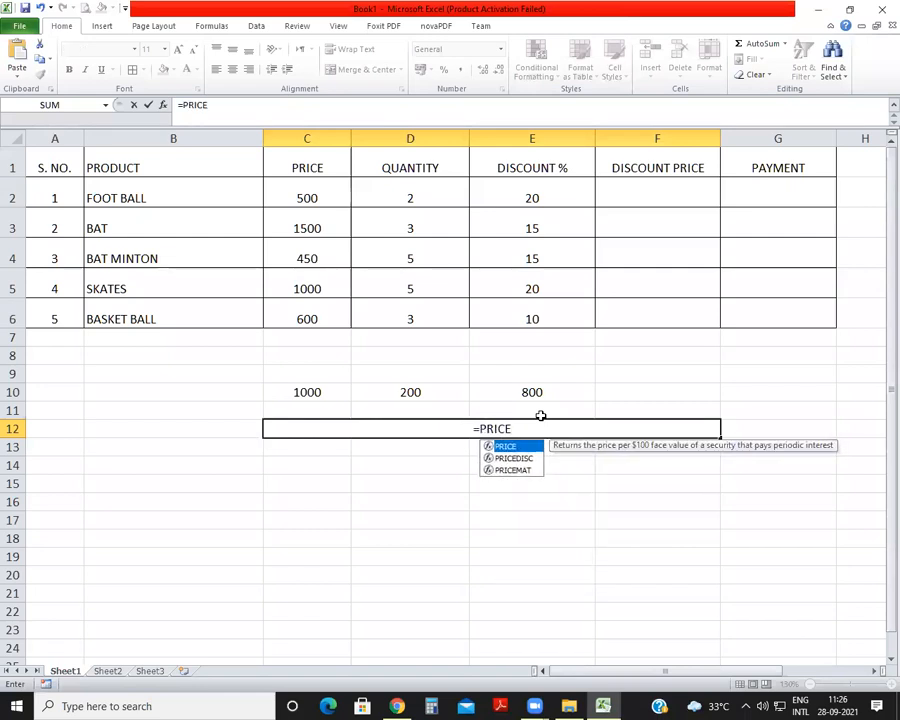
type("*")
type("QUAN")
type("IT")
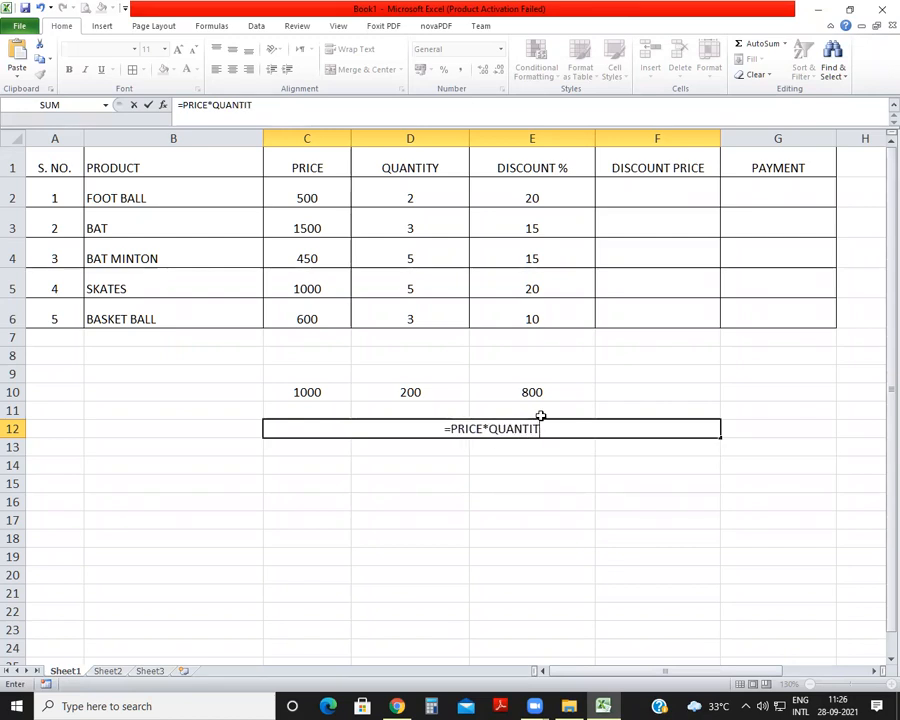
type("Y*")
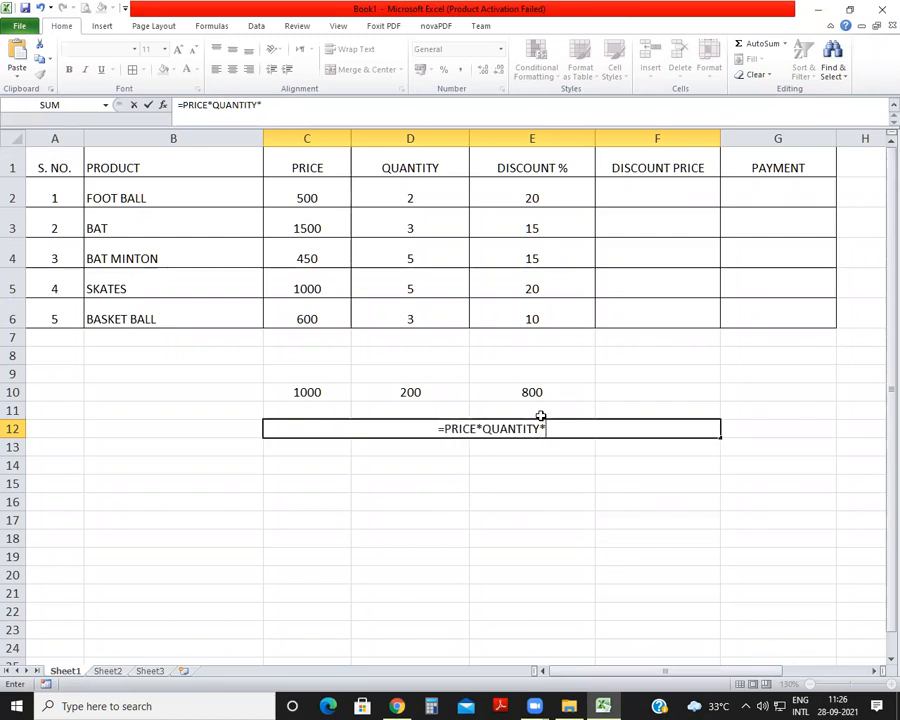
type("DIOSCOUNT")
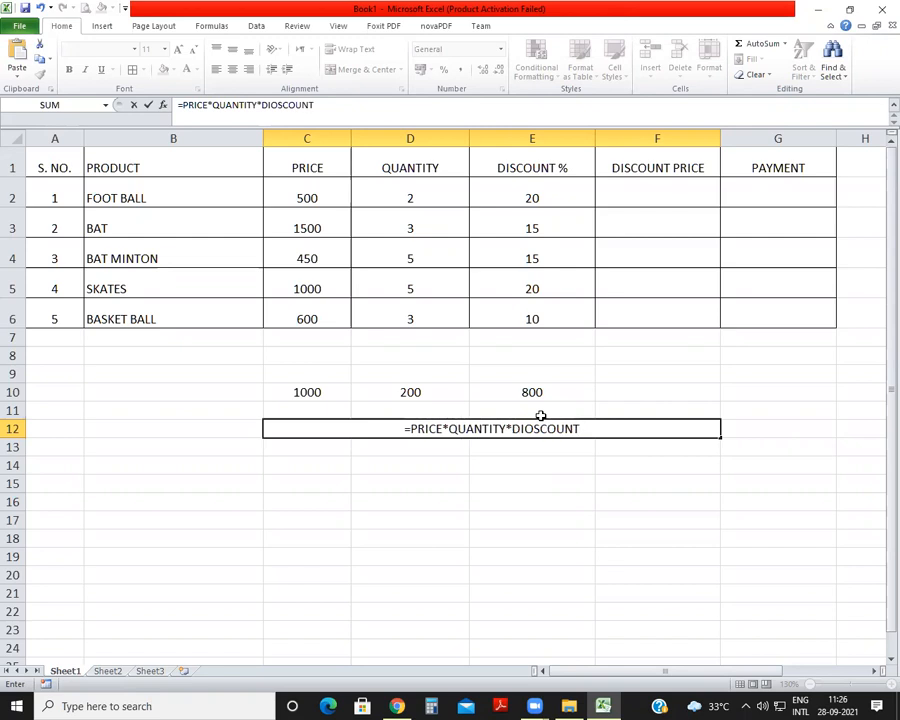
key("BackSpace")
key("BackSpace")
key("BackSpace")
key("BackSpace")
key("BackSpace")
key("BackSpace")
key("BackSpace")
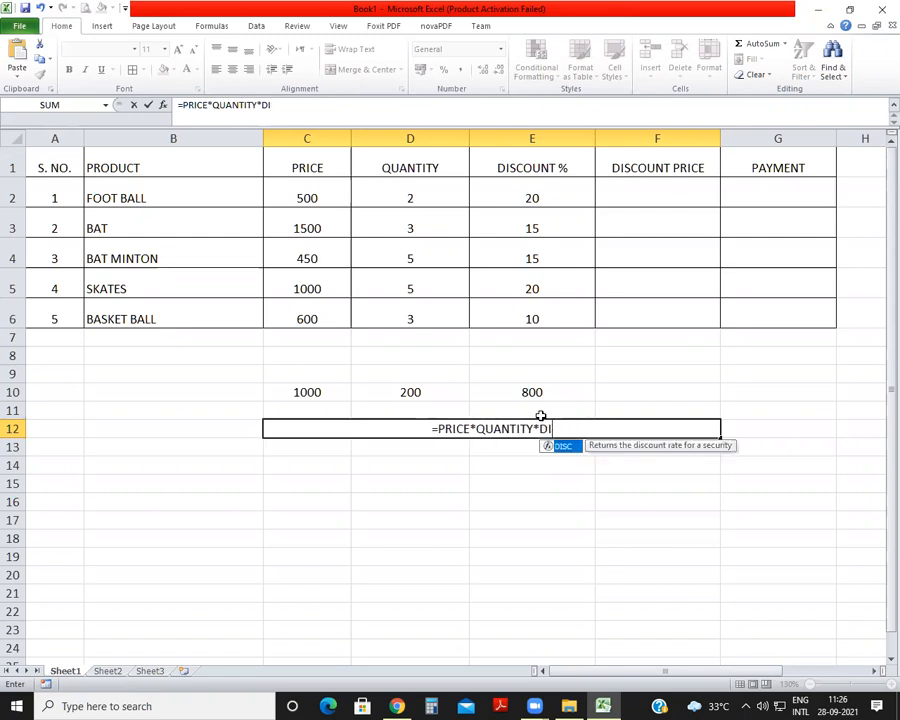
type("SCOUNT")
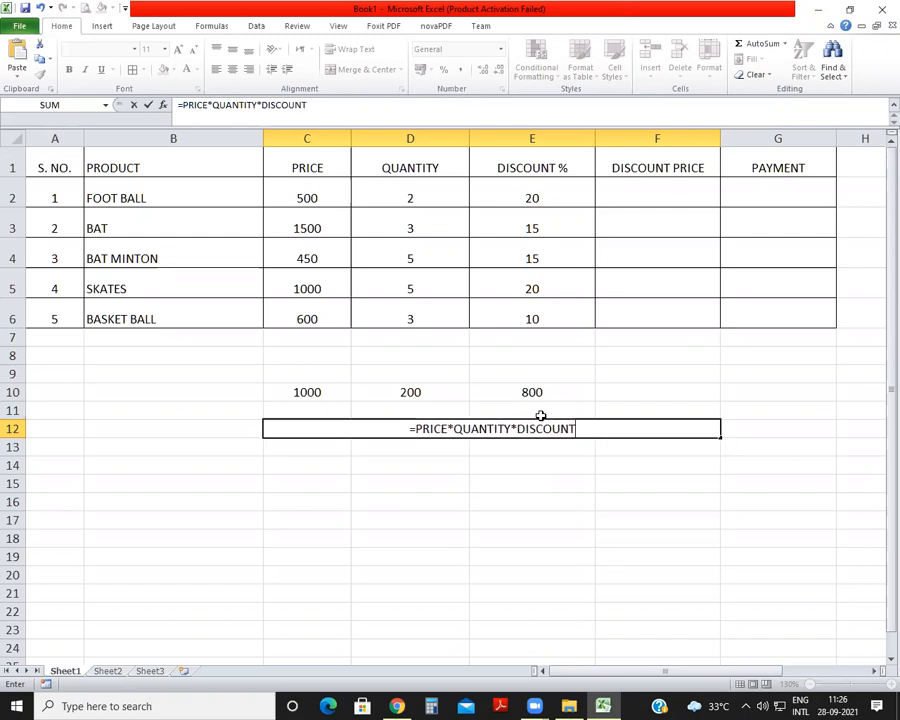
type("/100")
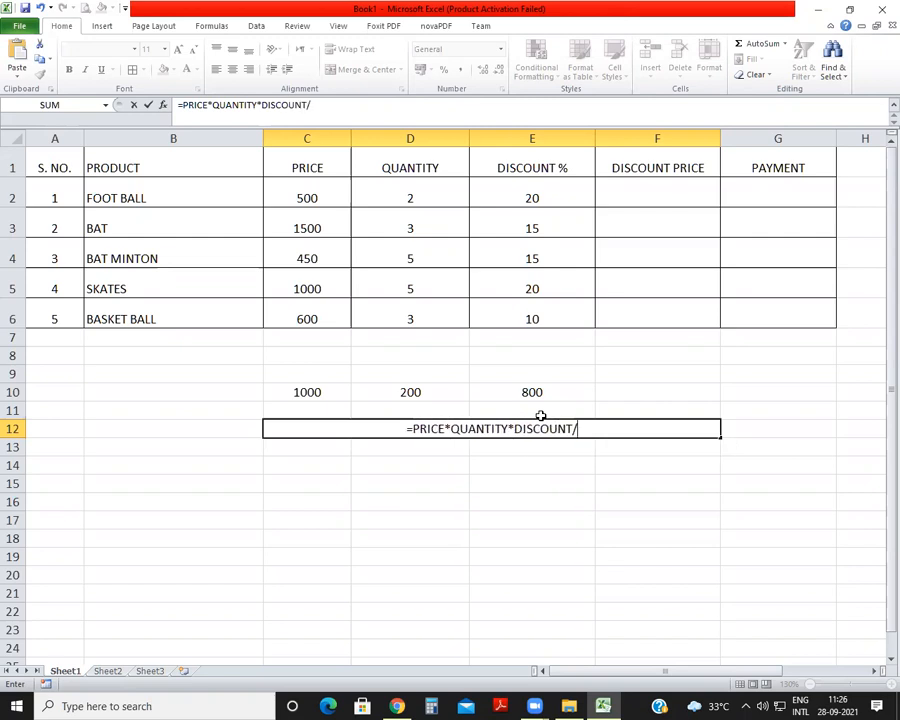
key("Return")
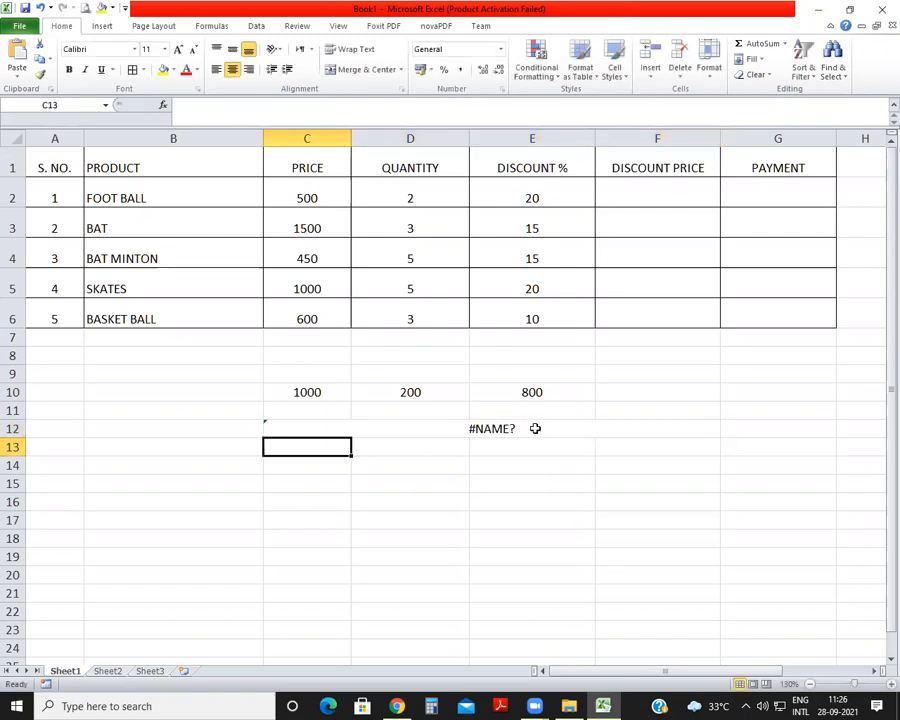
Change merged cell C12 to the Text number format and re-enter its content so the formula is treated as text.
left_click(531, 428)
left_click(501, 51)
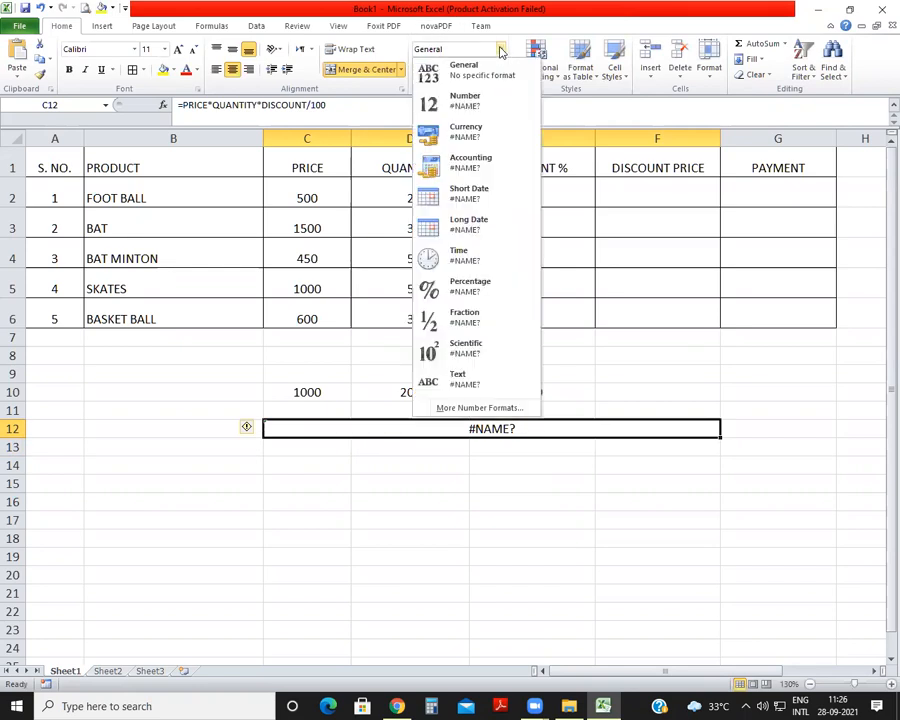
left_click(438, 383)
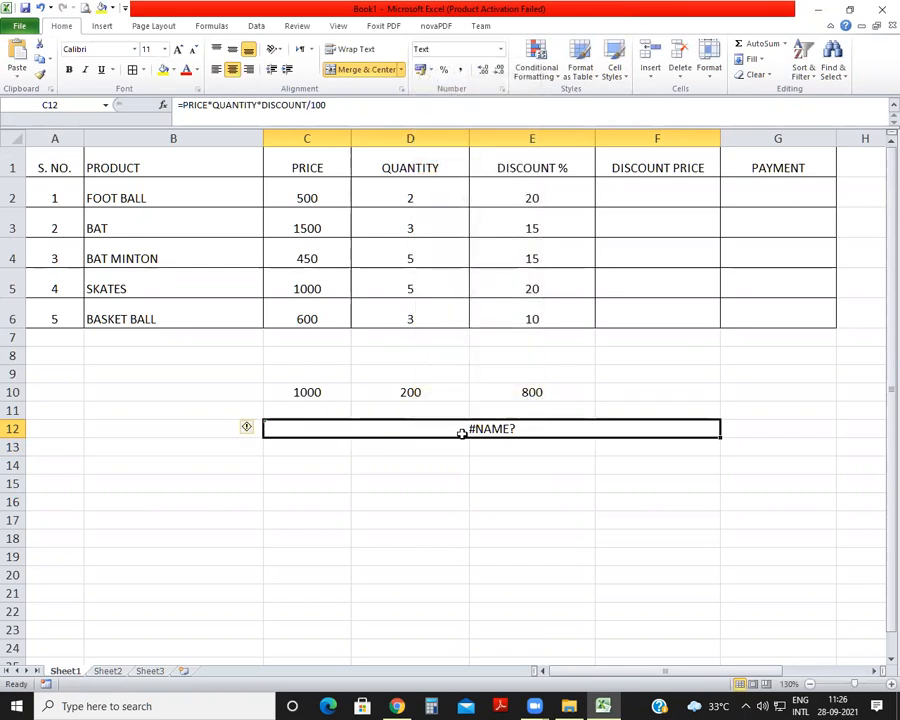
left_click(181, 107)
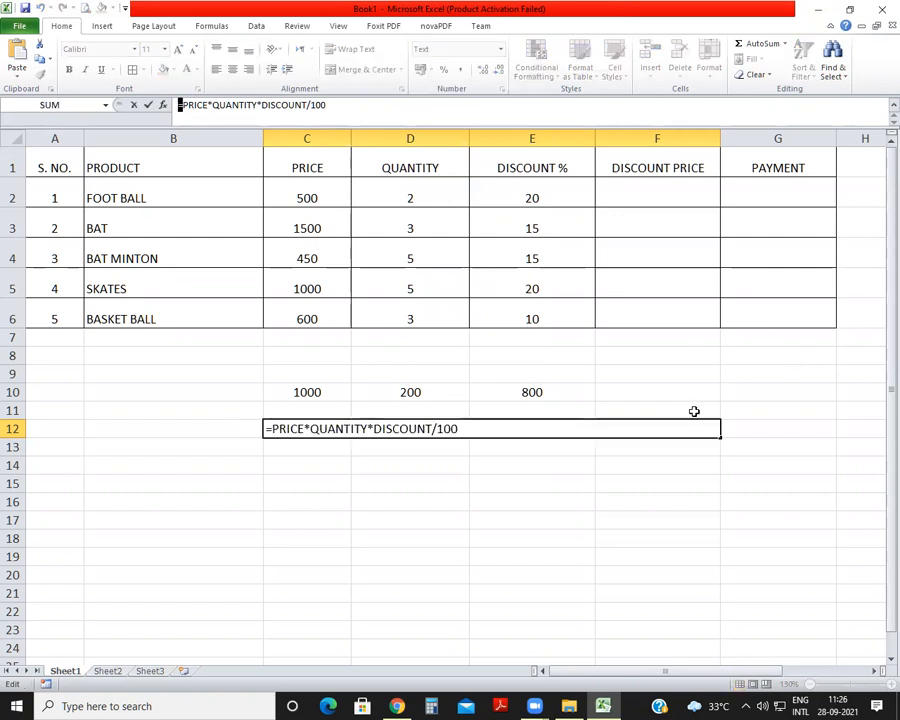
key("Return")
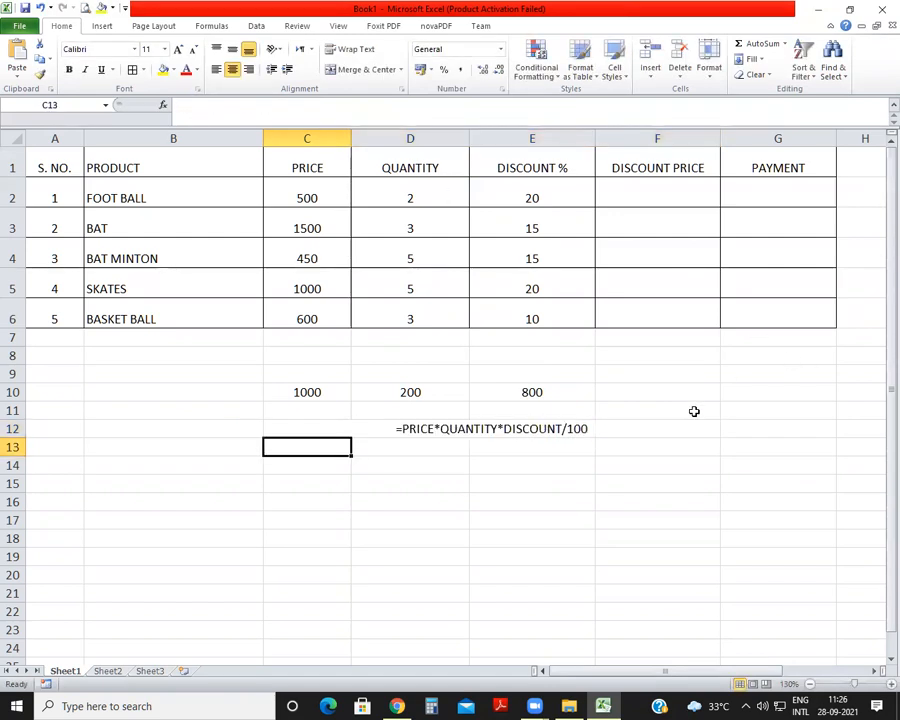
Enclose the formula text in merged cell C12 in quotation marks, as '=PRICE*QUANTITY*DISCOUNT/100".
left_click(601, 442)
left_click(597, 427)
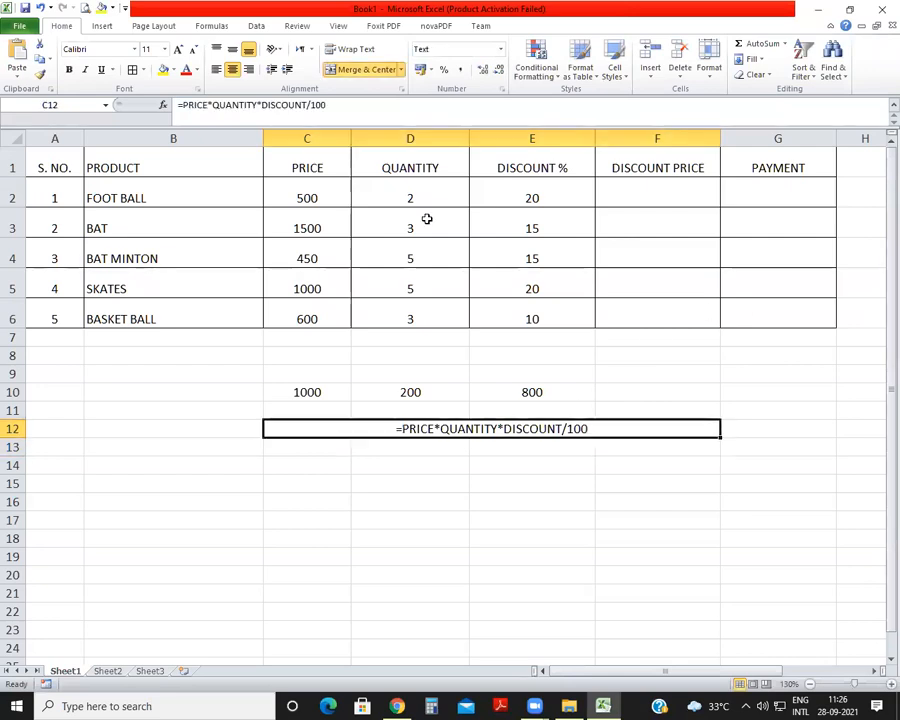
left_click(247, 101)
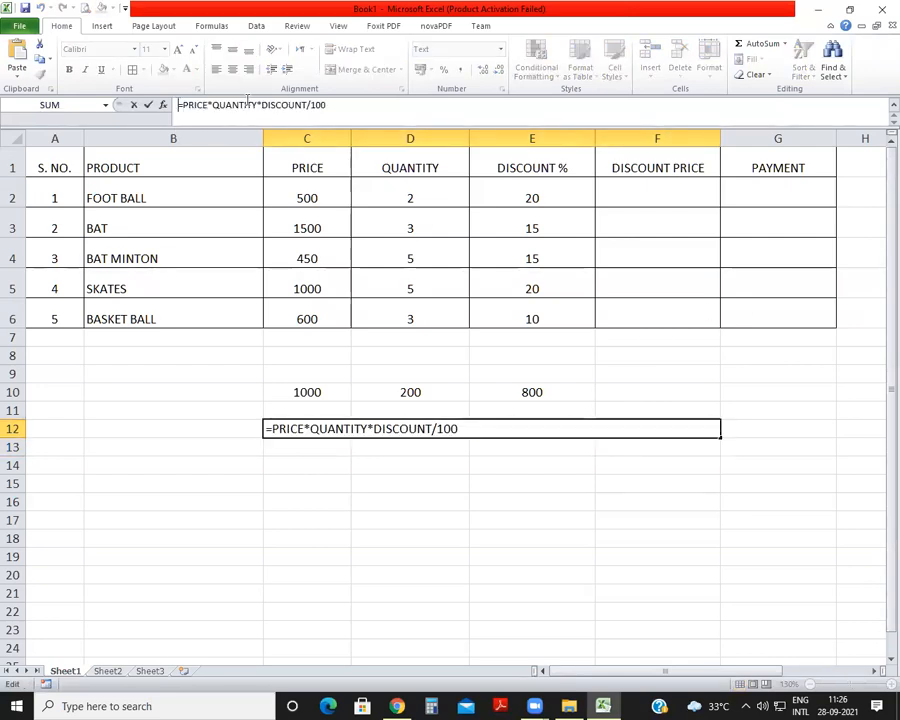
key("End")
type("\"")
key("Return")
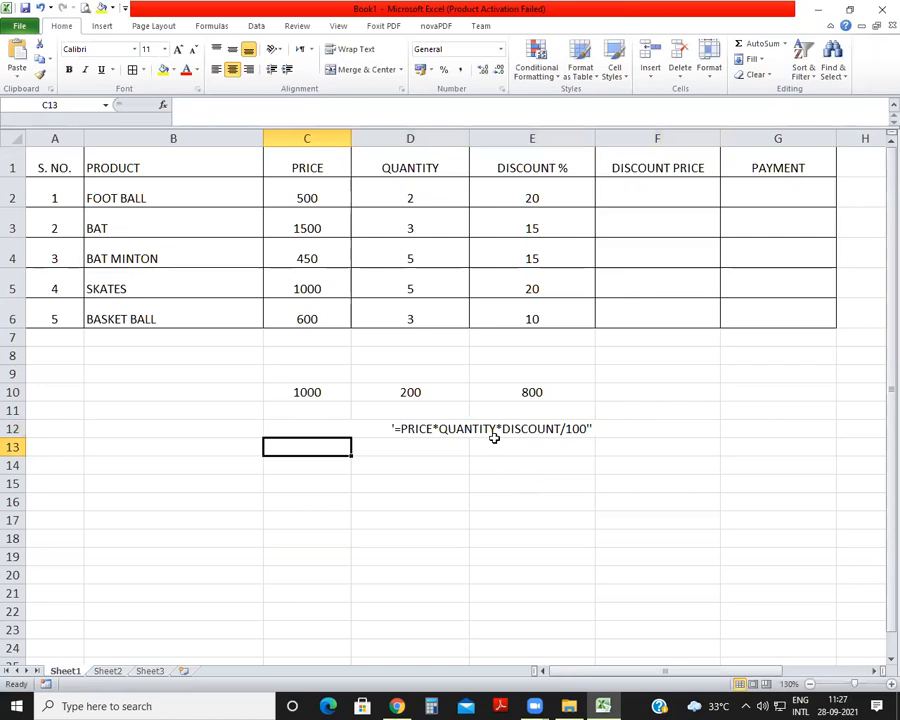
Enter the formula =C2*D2*E2/100 for the football's discount price in cell F2 and compare it with sample cell D10.
left_click(669, 192)
type("=")
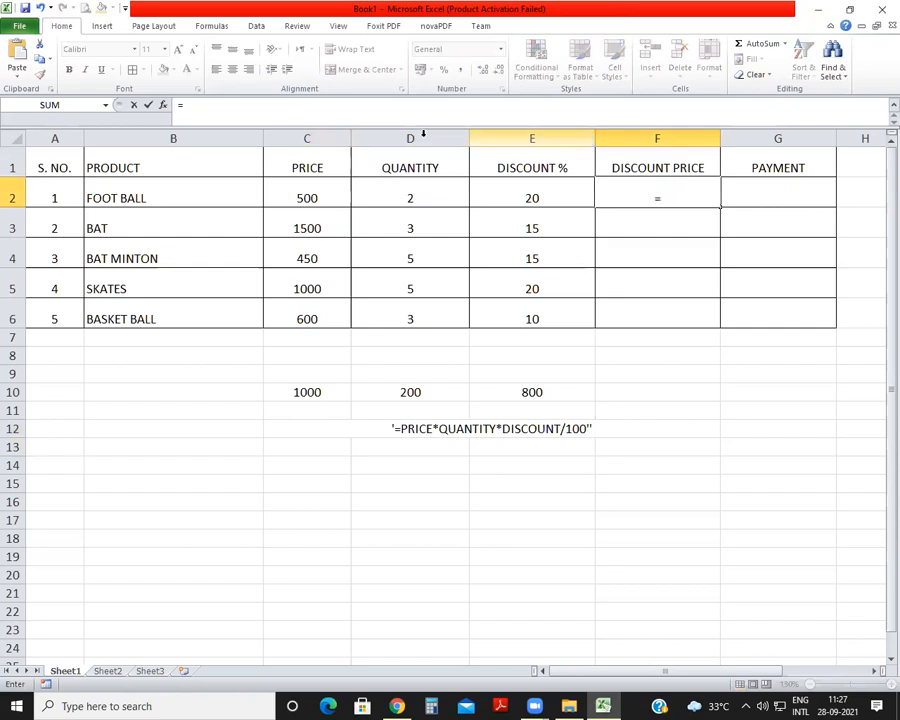
left_click(309, 197)
type("*")
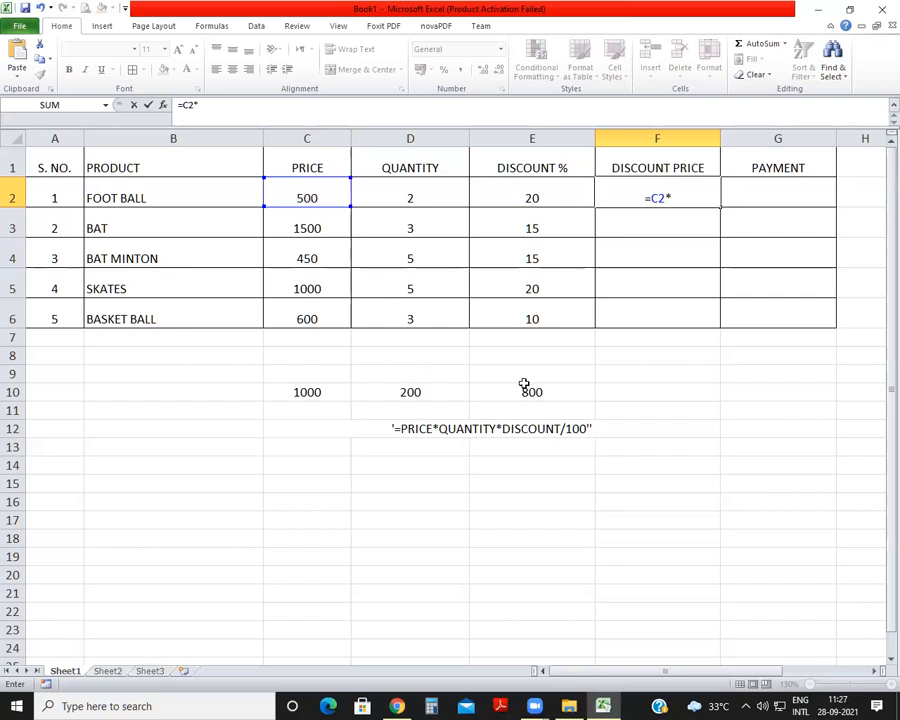
left_click(389, 197)
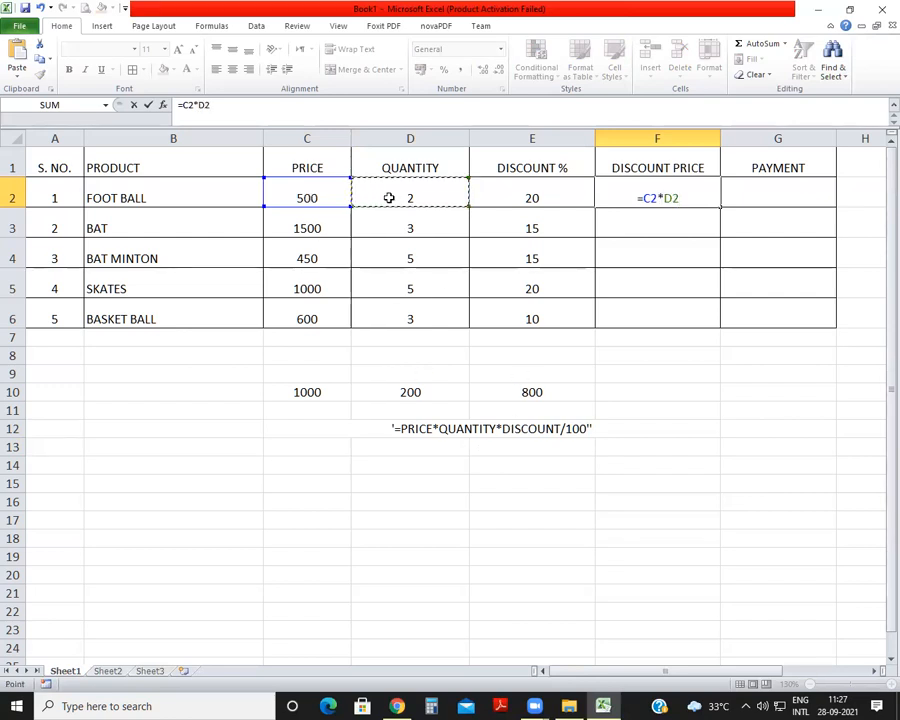
type("*")
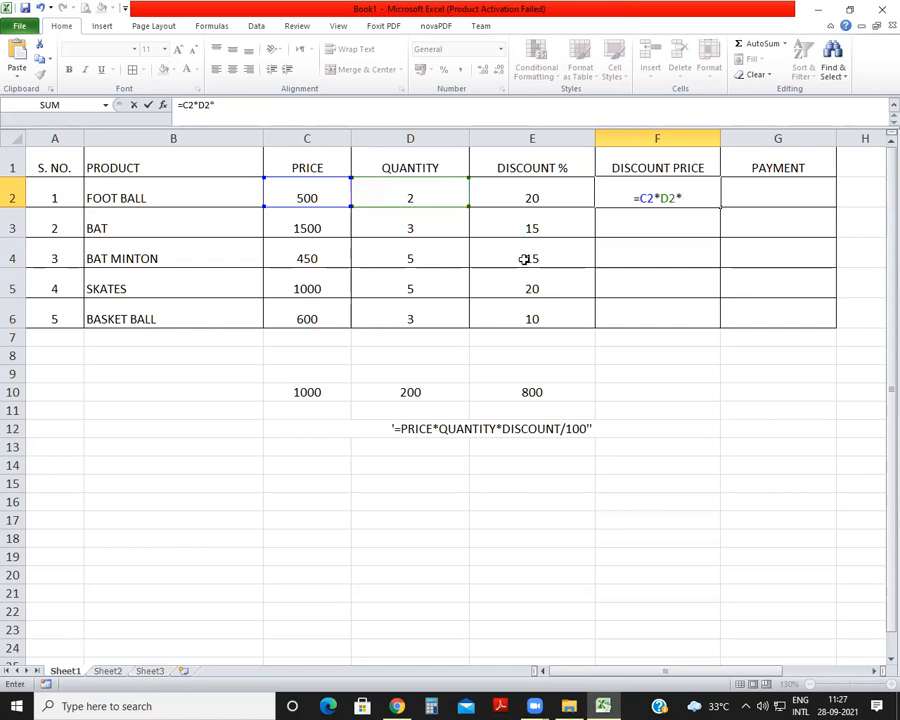
left_click(535, 197)
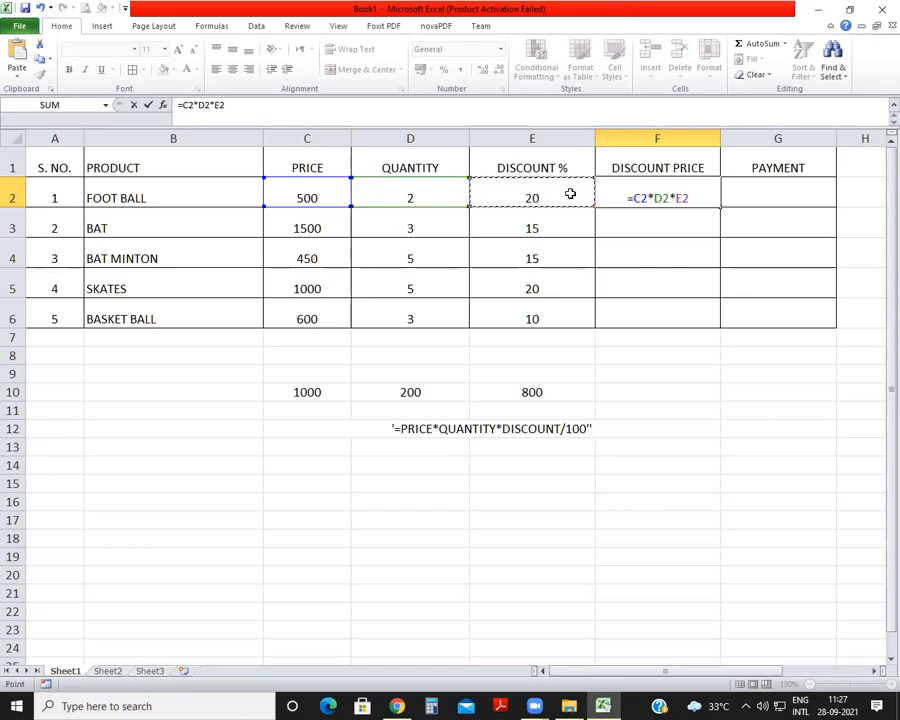
type("/100")
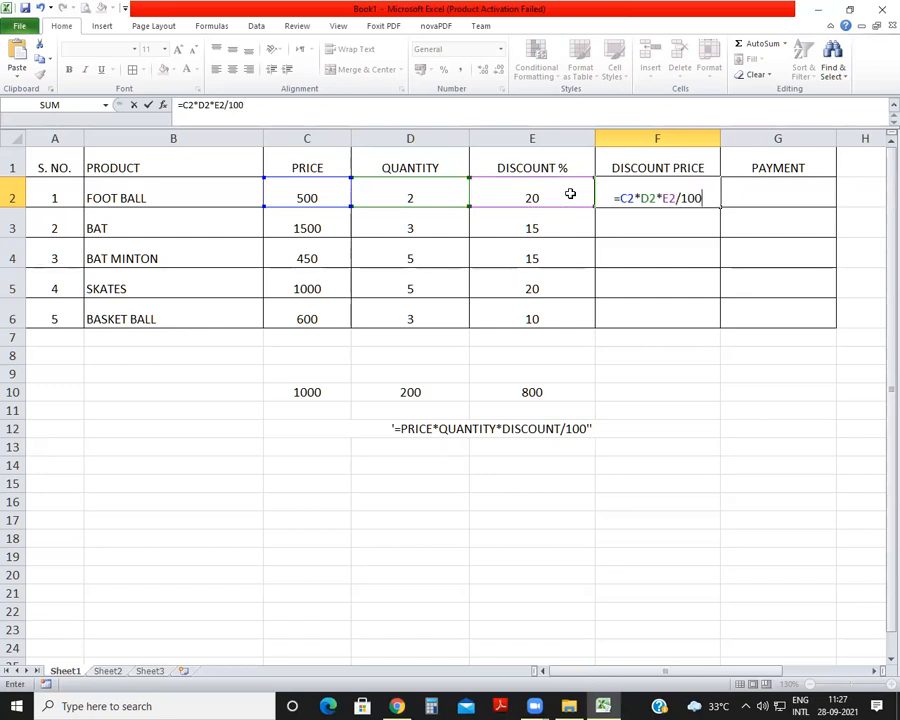
key("Return")
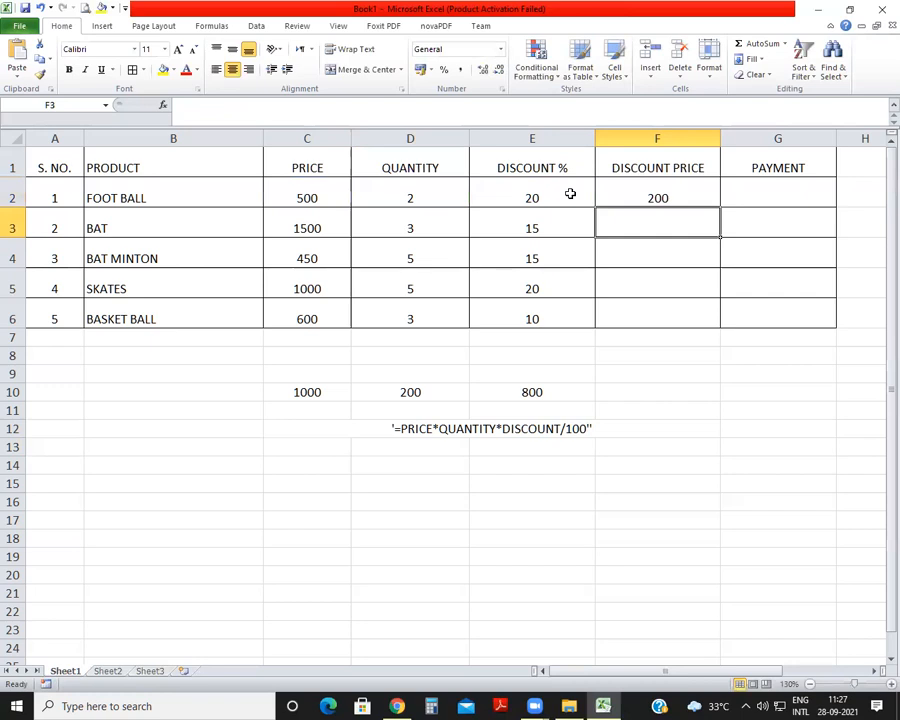
left_click(382, 396)
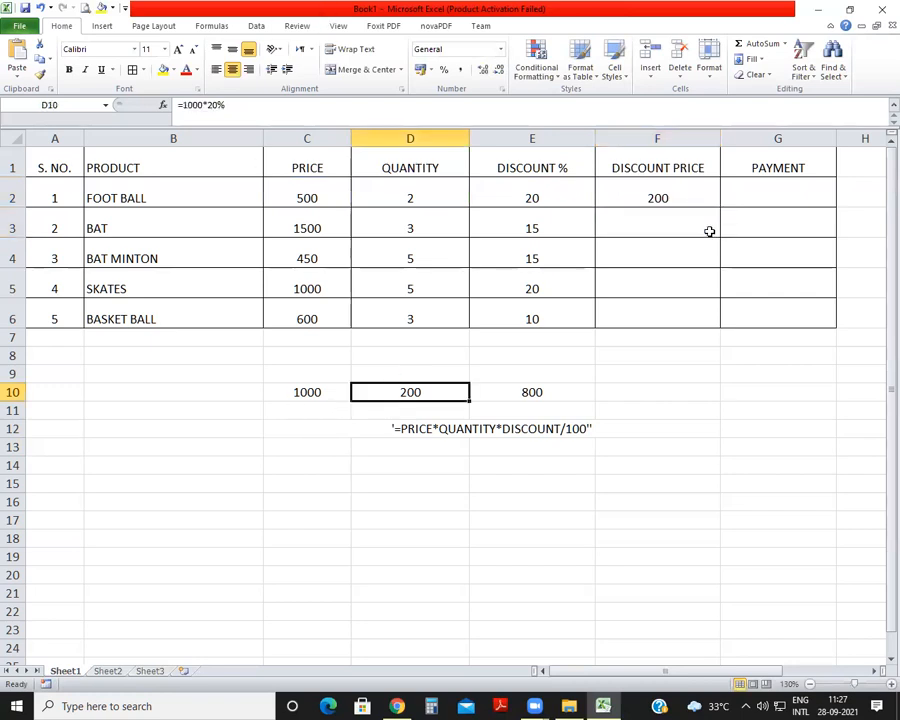
Merge and center cells C14 to E14 and give the merged cell the Text number format.
left_click(793, 190)
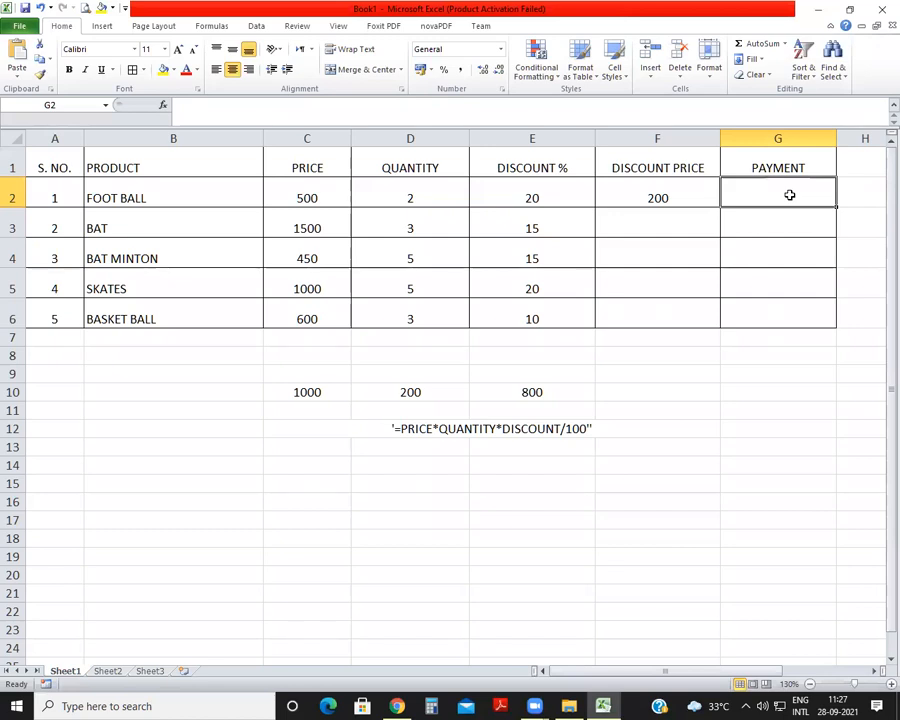
left_click(277, 477)
left_click_drag(275, 466, 560, 466)
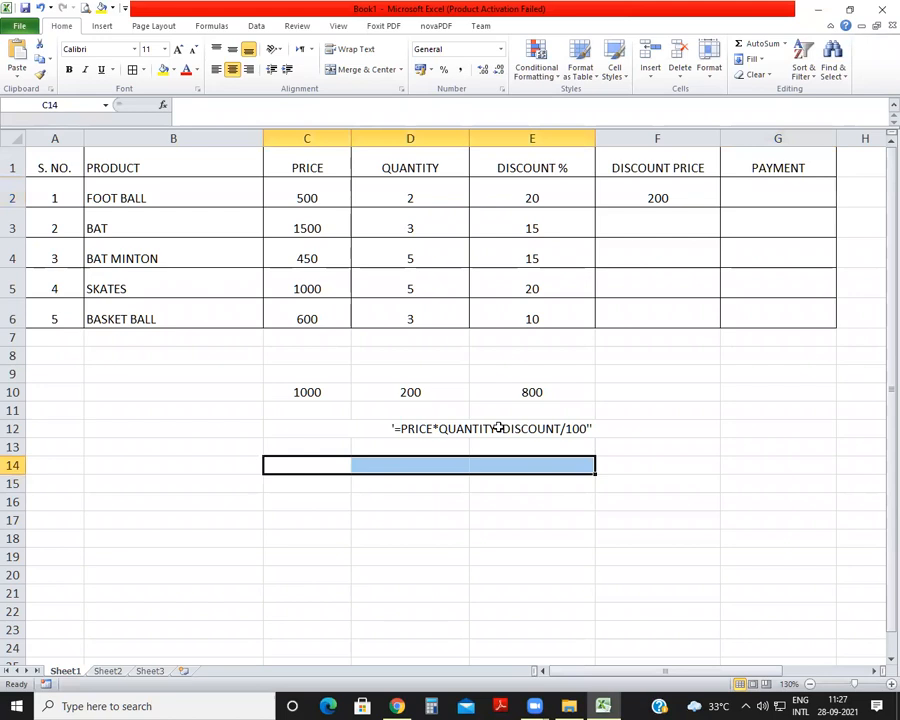
left_click(378, 69)
left_click(500, 49)
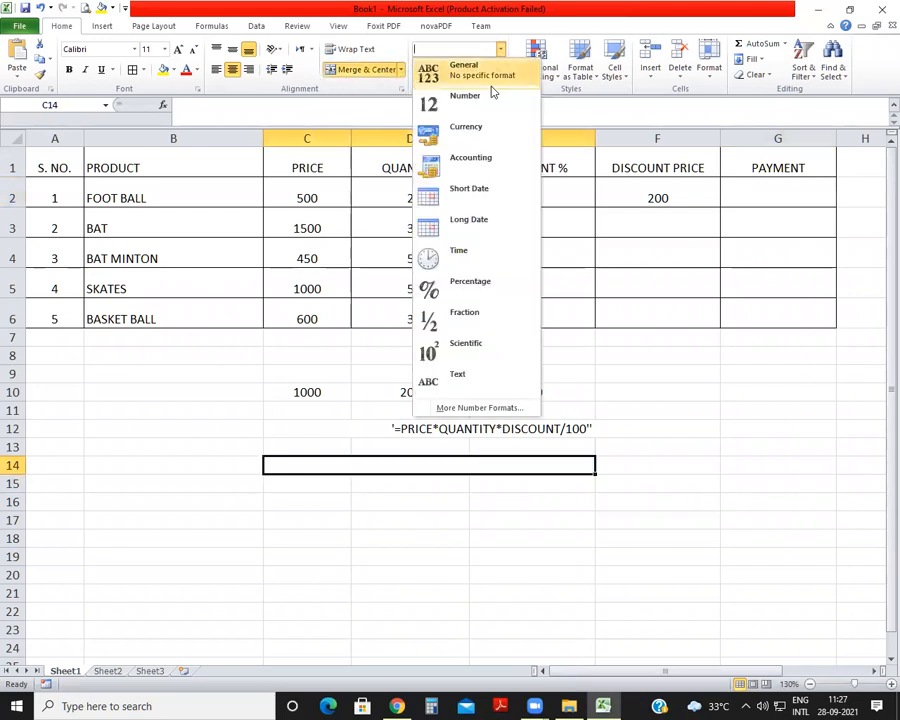
left_click(440, 381)
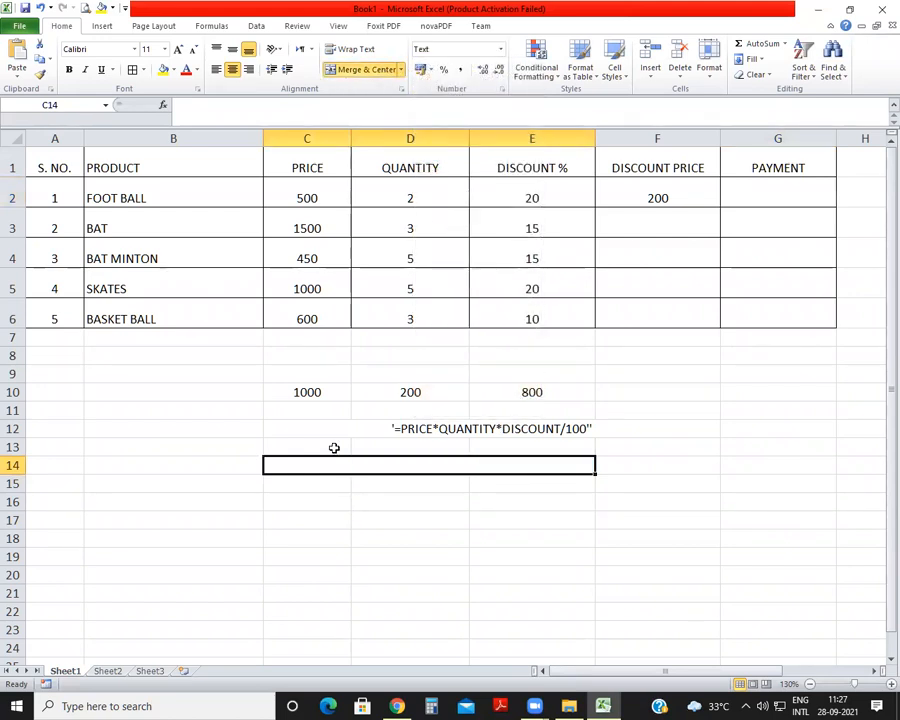
Enter the payment formula description PRICE*QUANTITY-DISCOUNT PRICE in merged cell C14.
type("P")
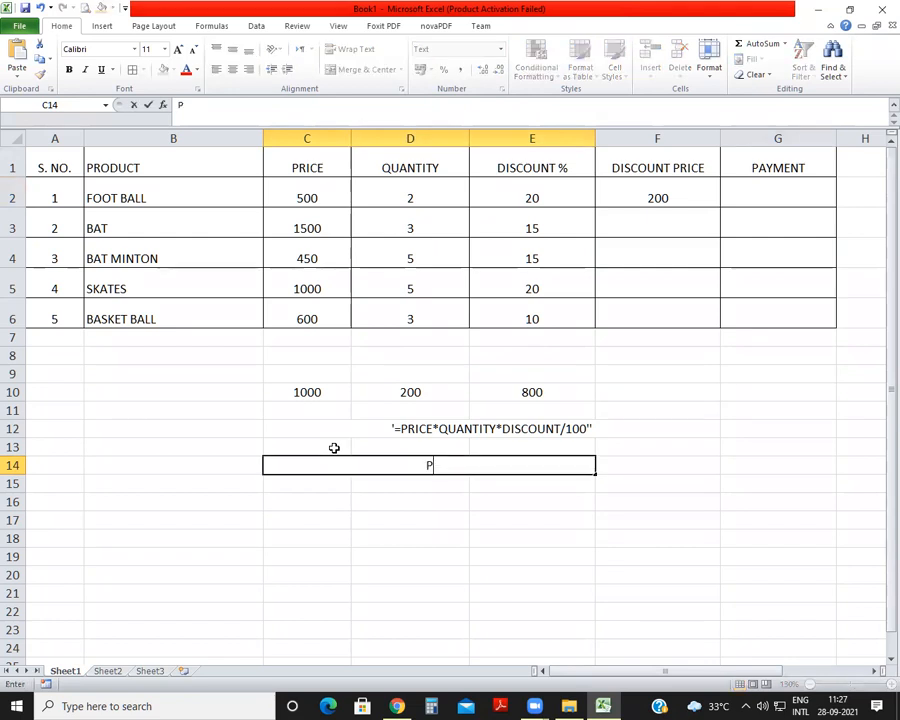
type("RICE*")
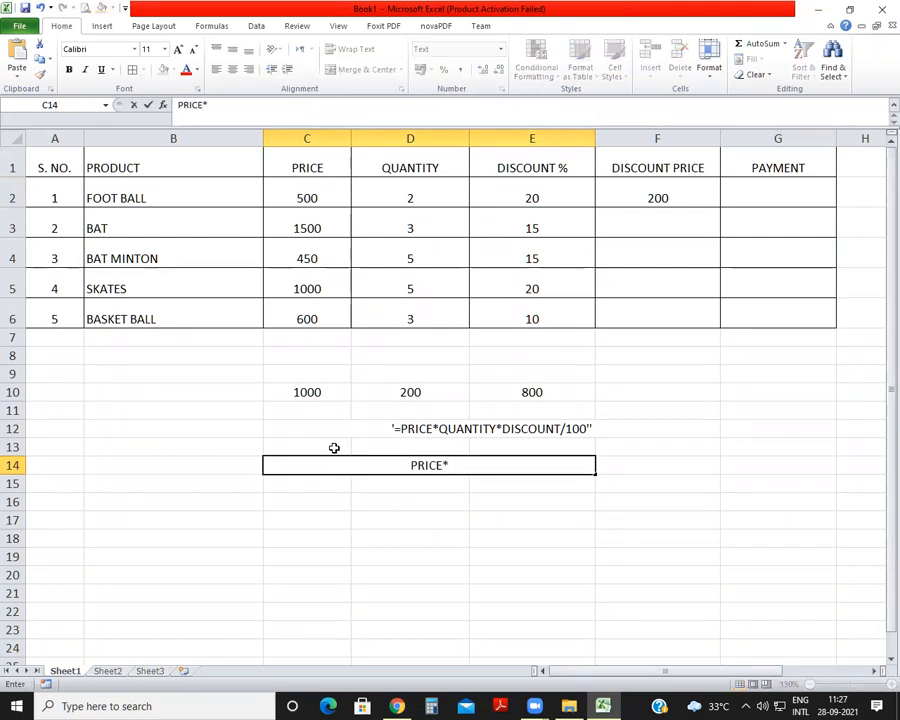
type("QUANTI")
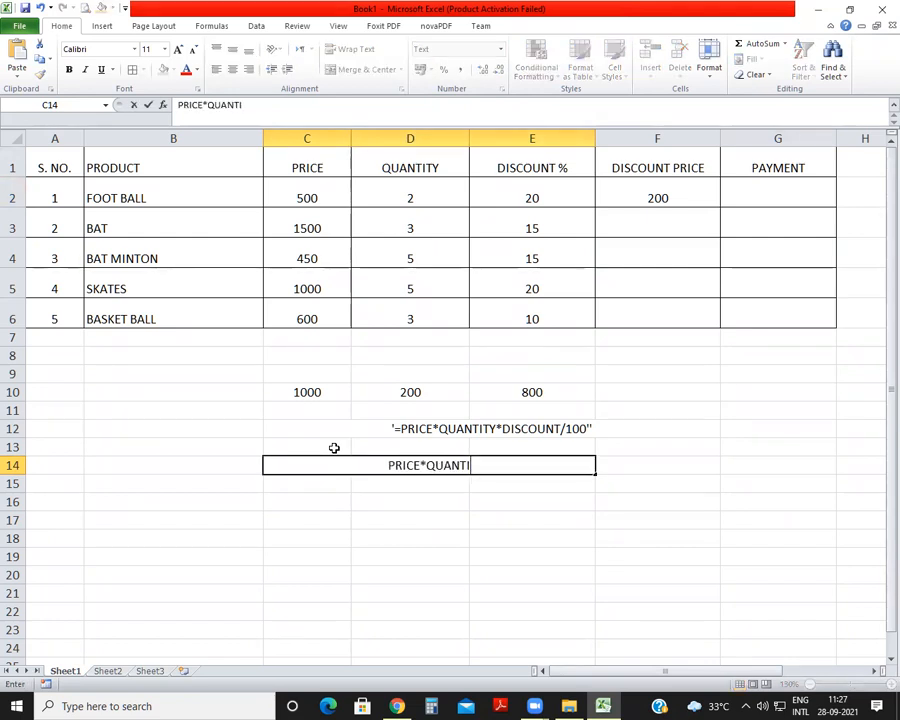
type("TY-")
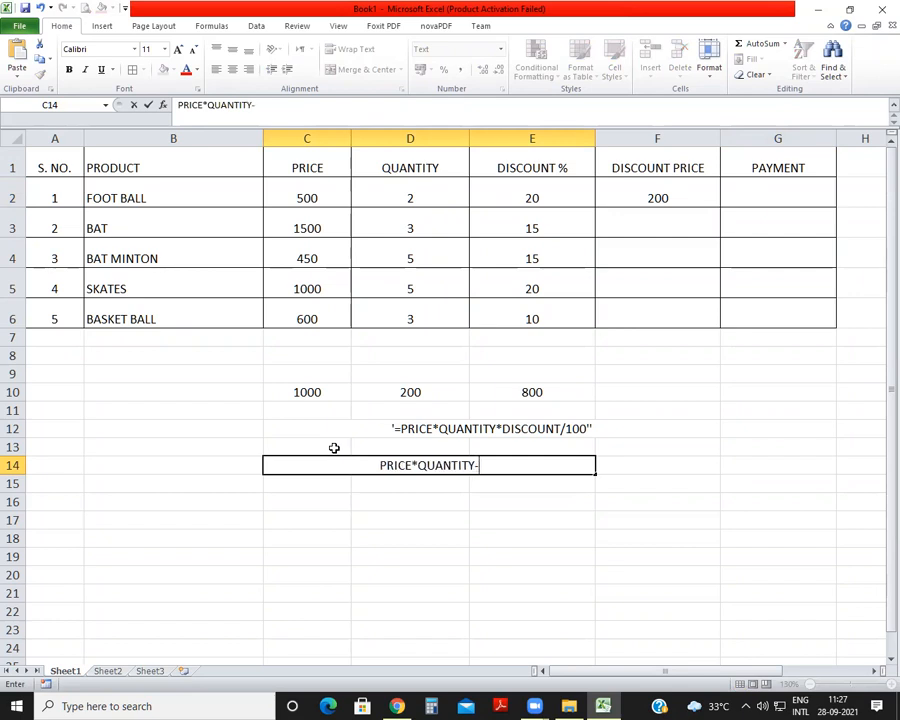
type("DISC")
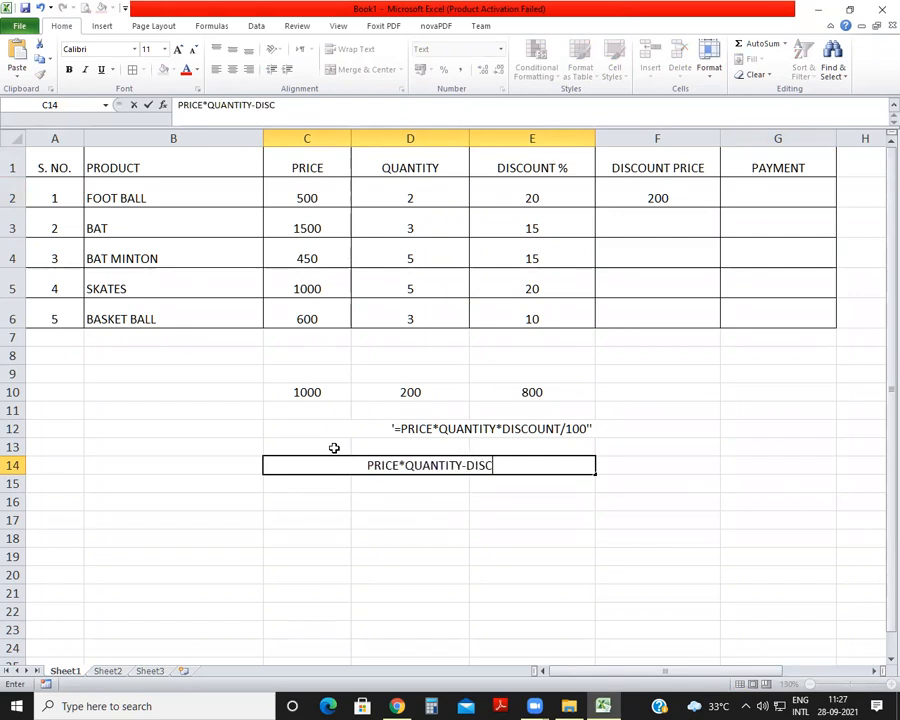
type("OUNT PRICE")
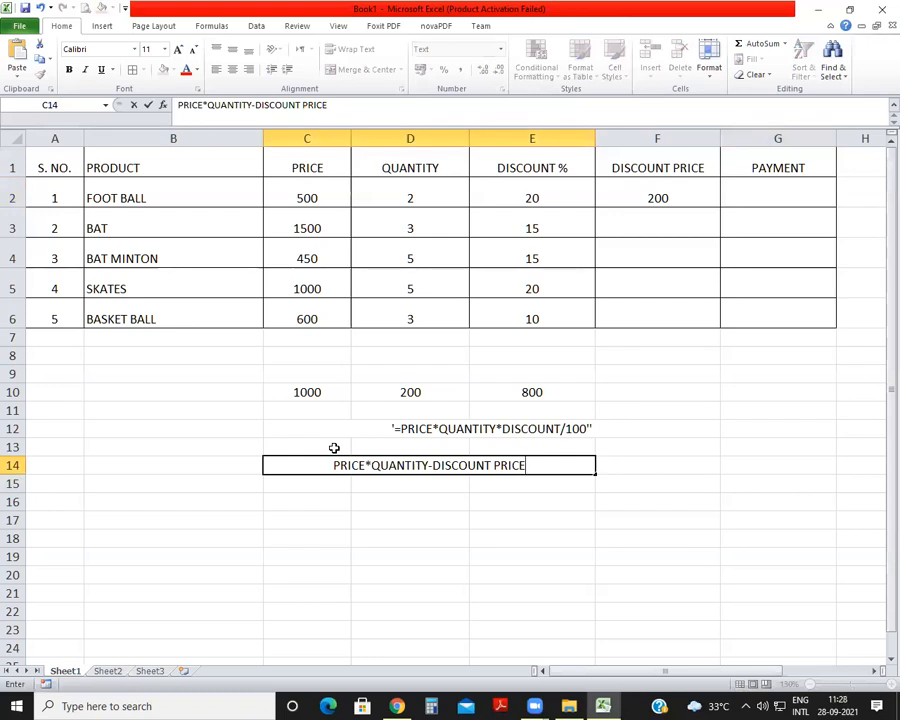
key("Return")
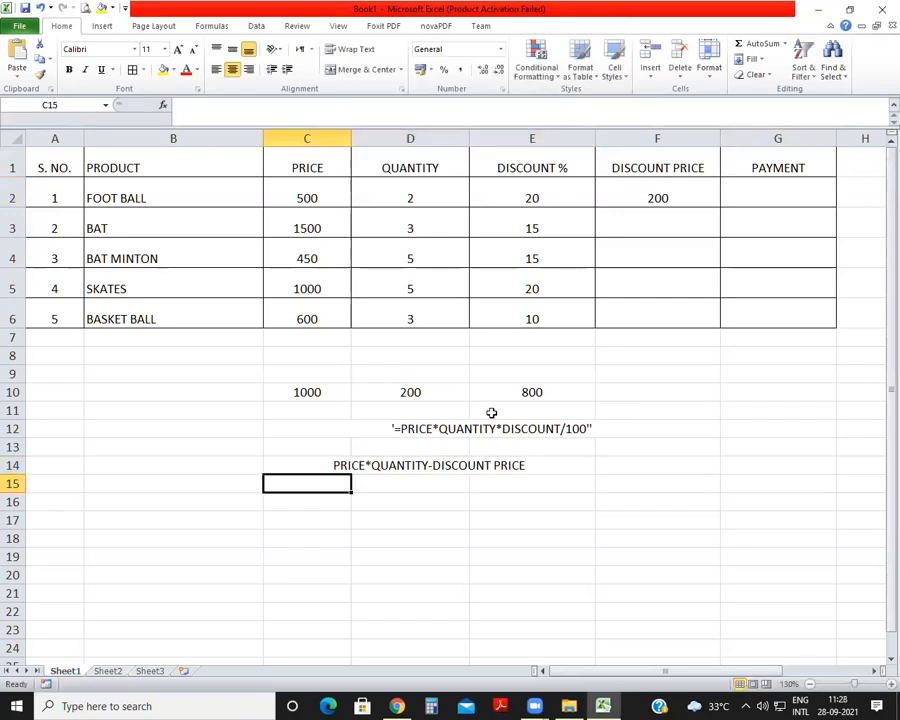
Enter the formula =C2*D2-F2 for the football's payment in cell G2.
left_click(749, 199)
type("=")
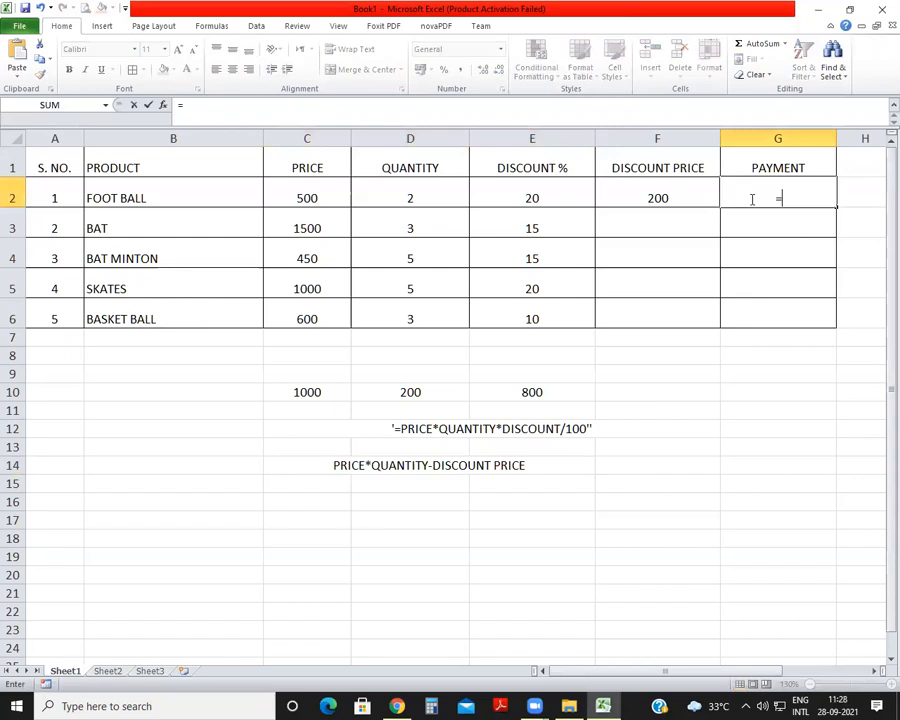
left_click(320, 194)
type("*")
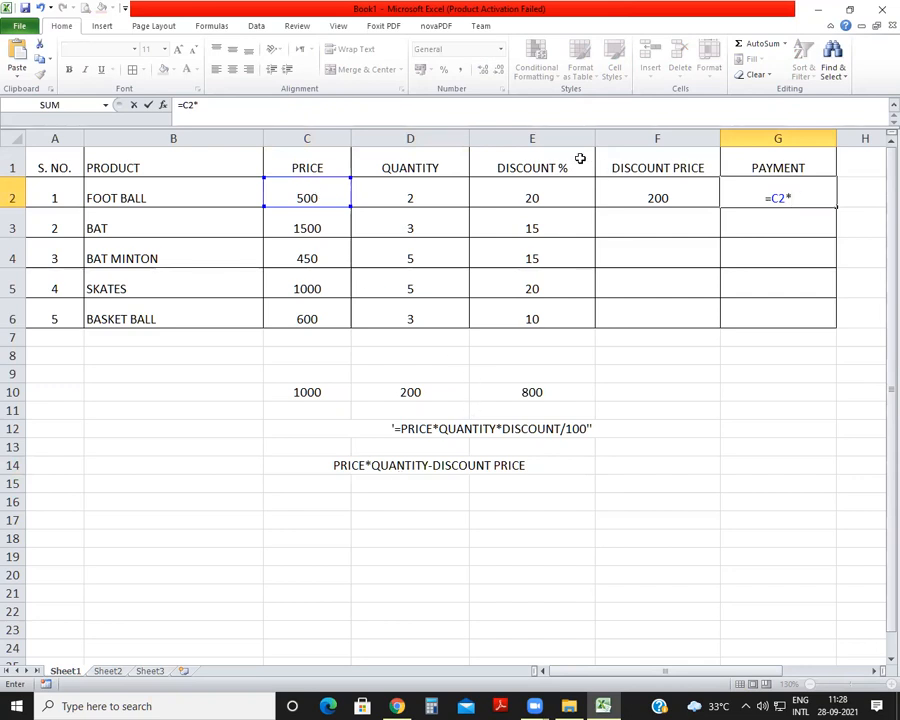
left_click(413, 197)
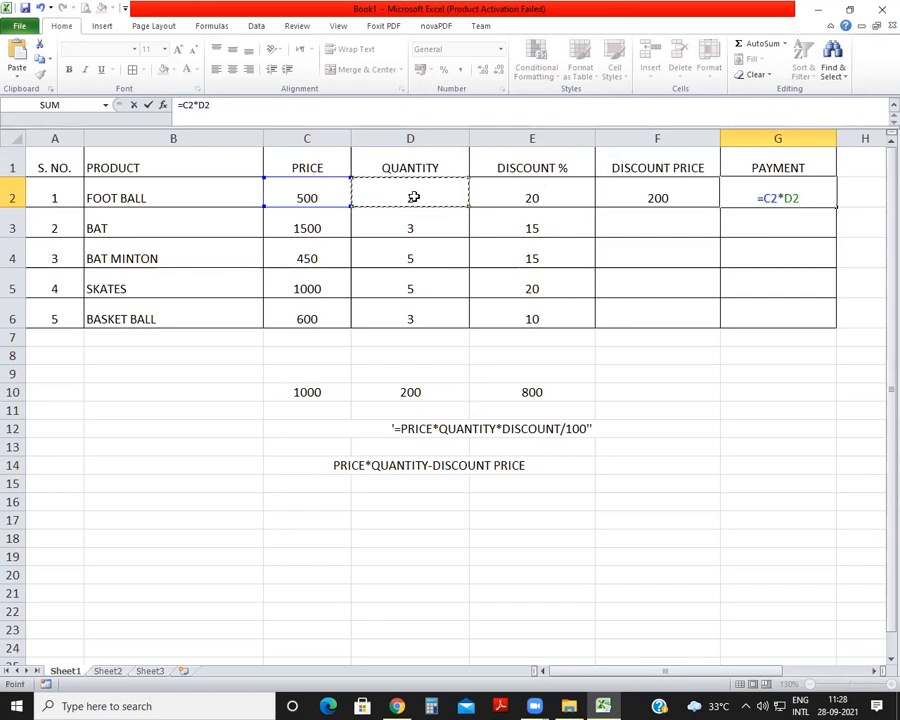
type("-")
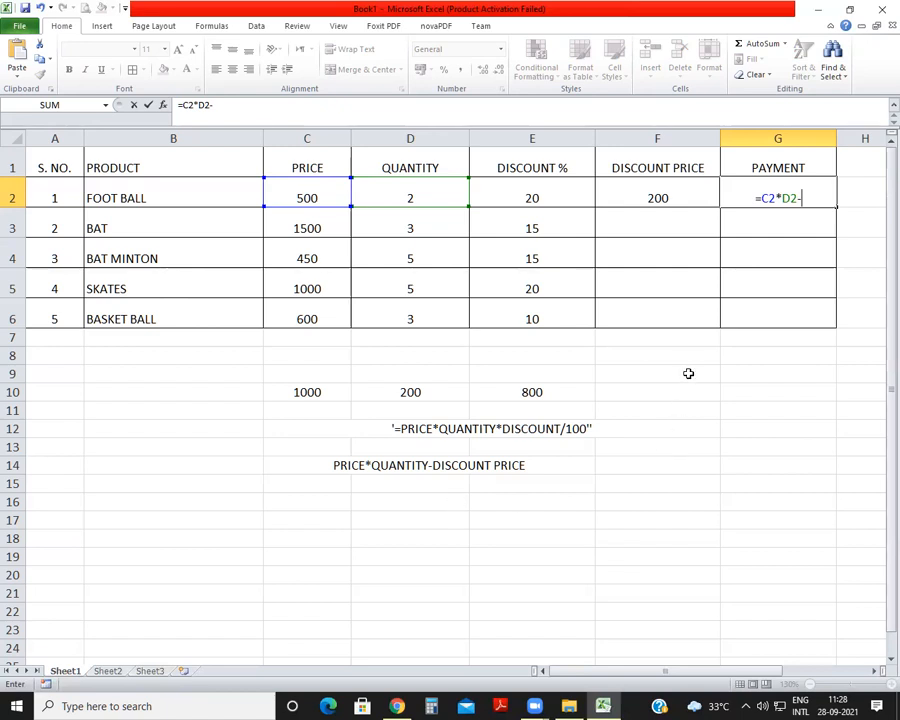
left_click(658, 195)
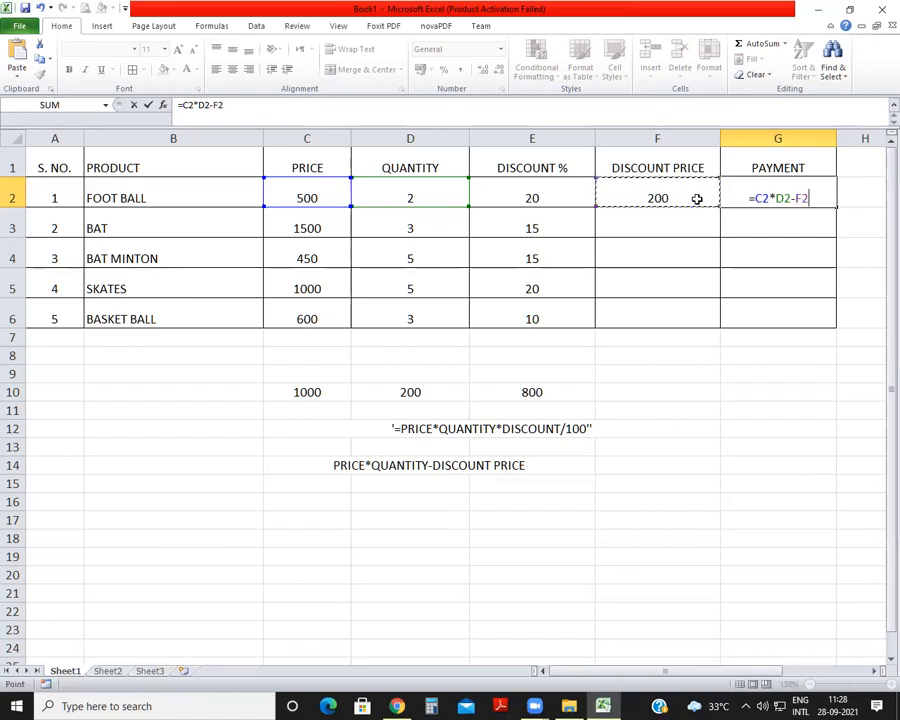
key("Return")
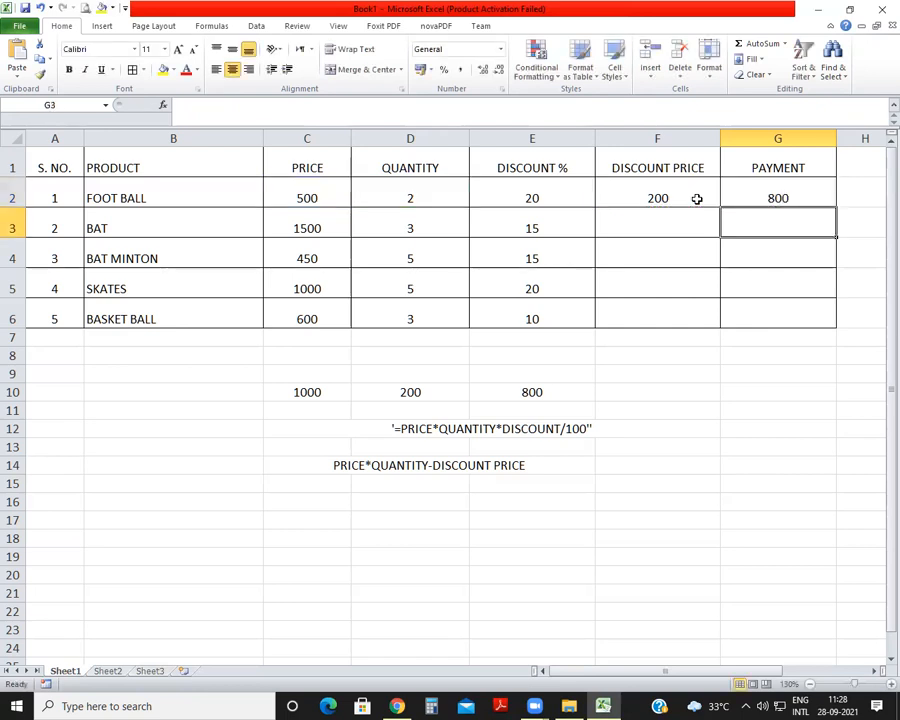
Calculate the bat's discount price in cell F3 with the formula =C3*D3*E3/100.
key("Left")
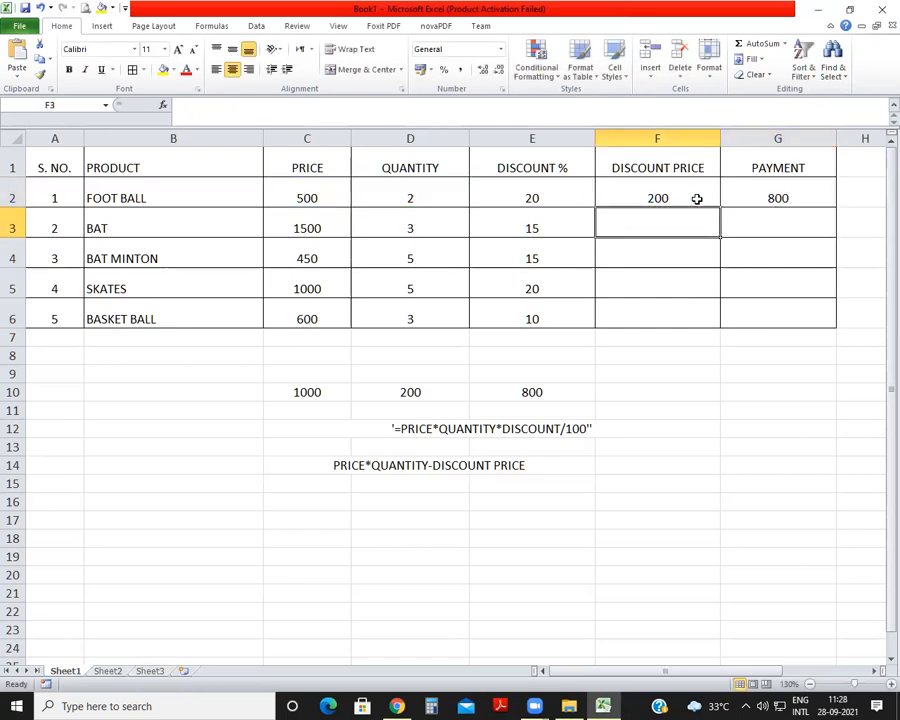
type("=")
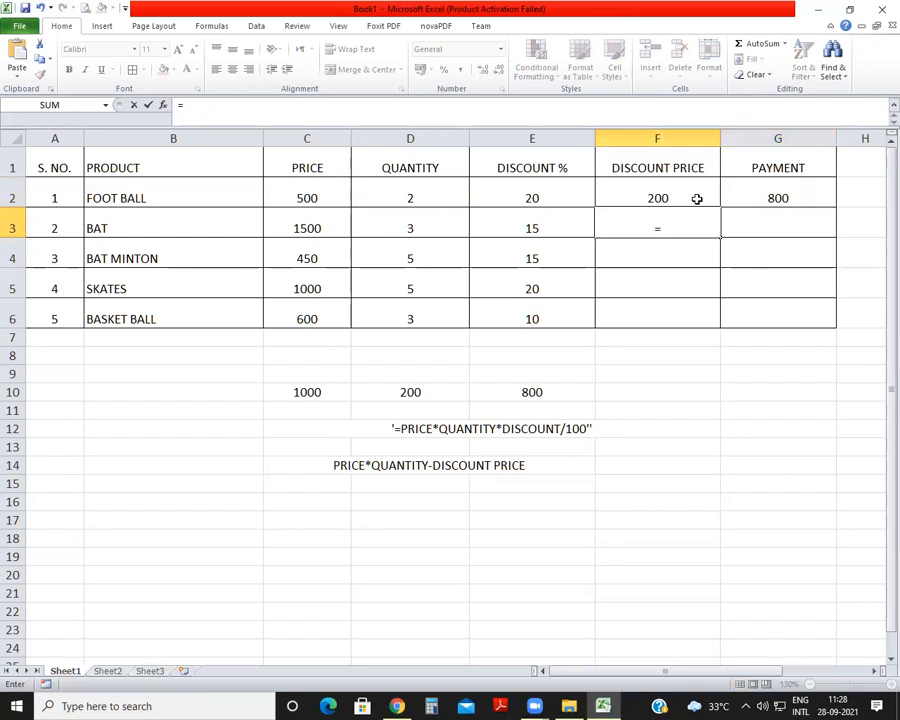
left_click(303, 229)
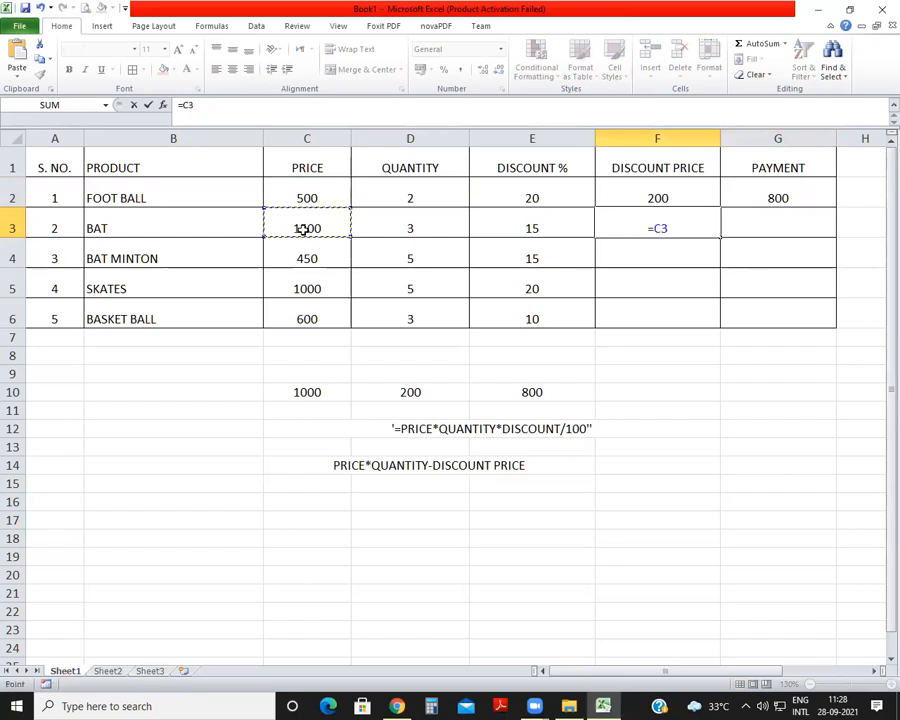
type("*")
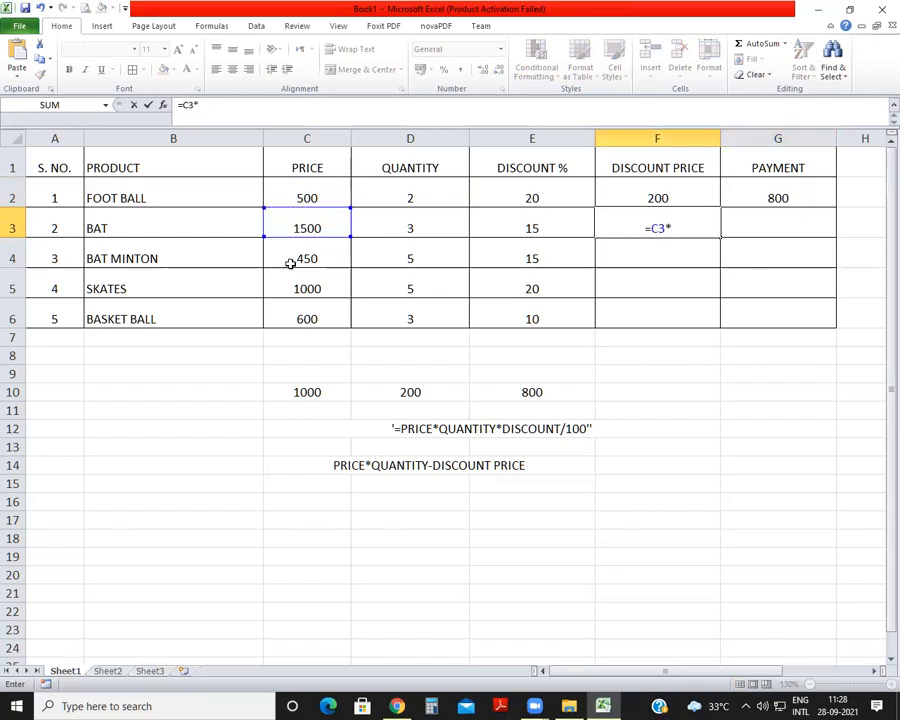
left_click(428, 231)
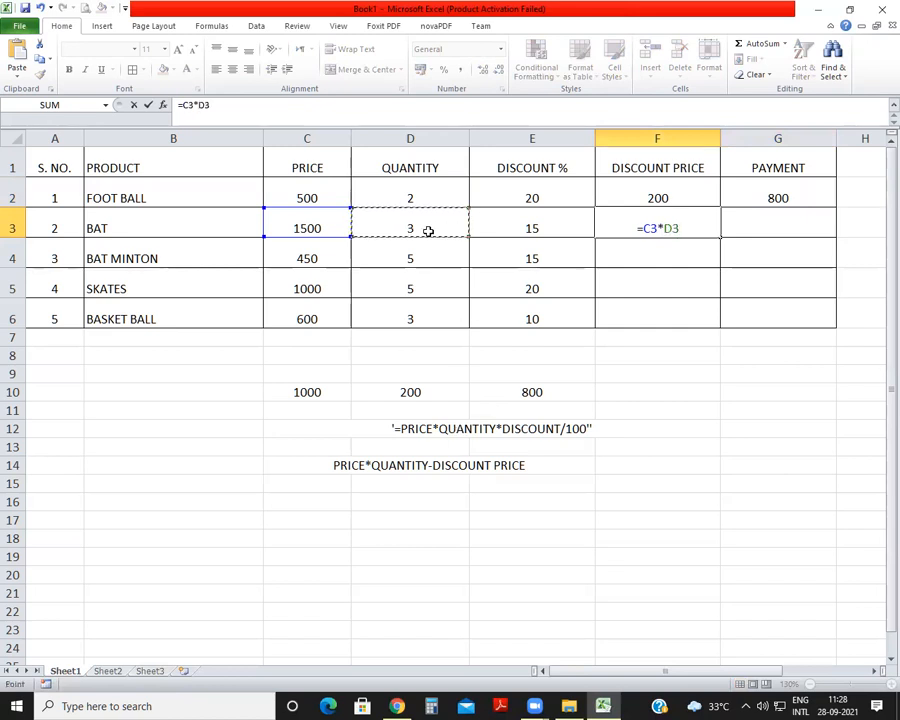
type("*")
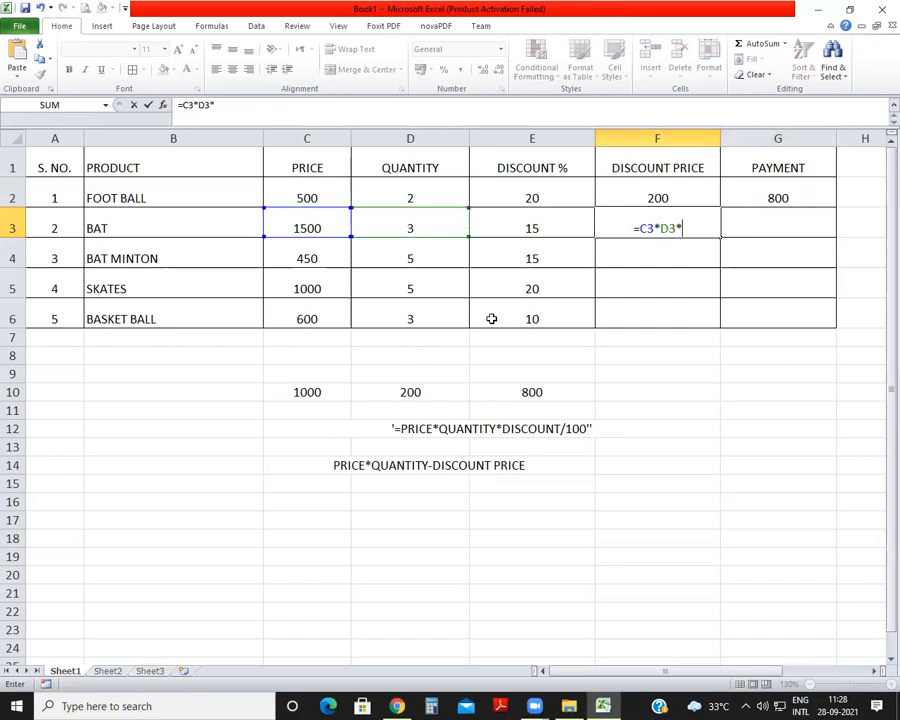
left_click(523, 225)
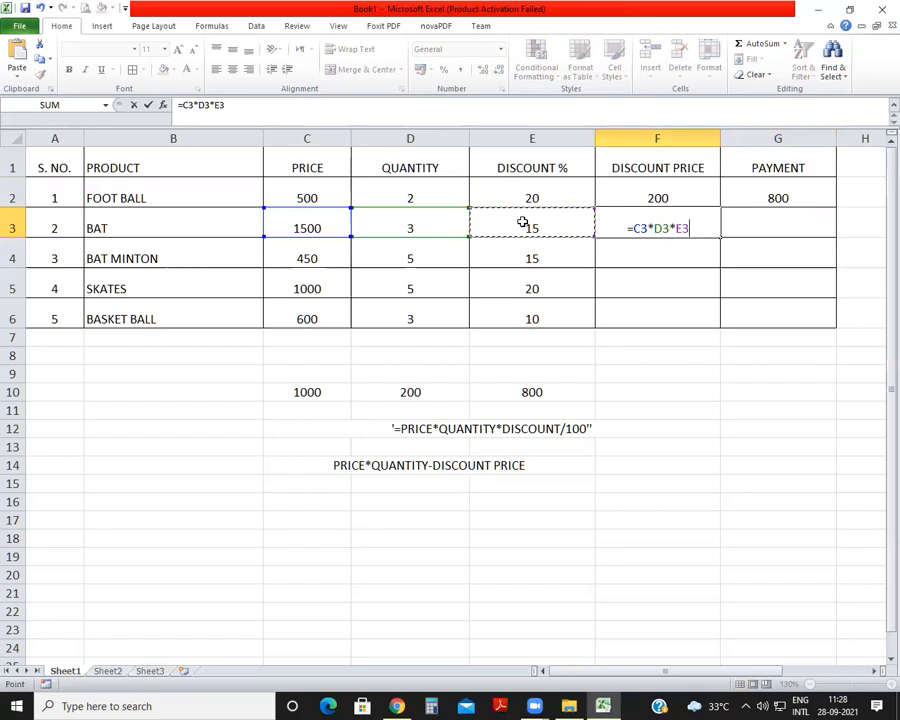
type("/100")
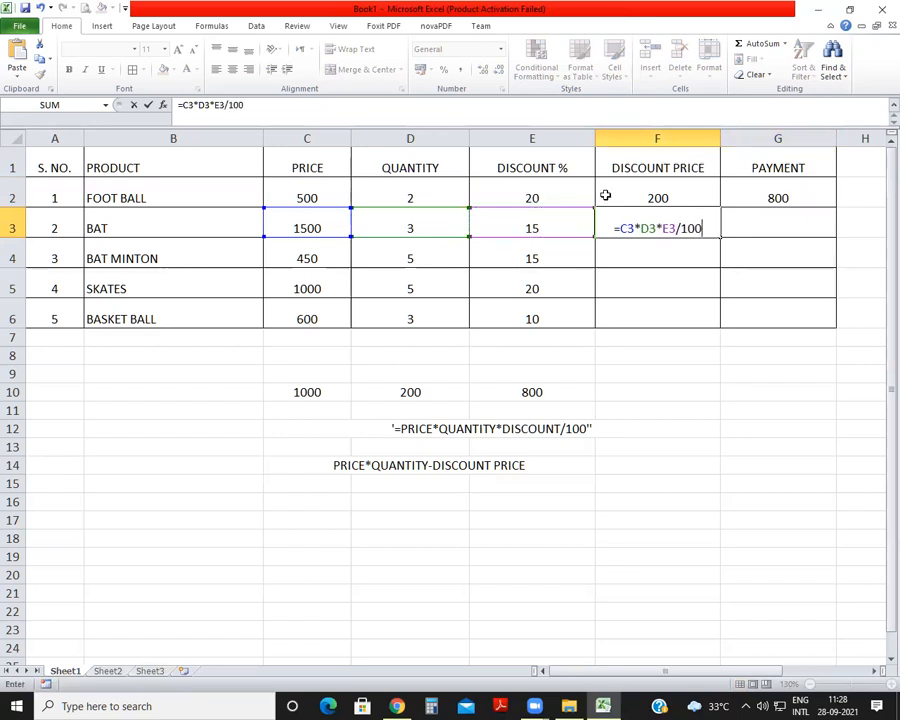
key("Return")
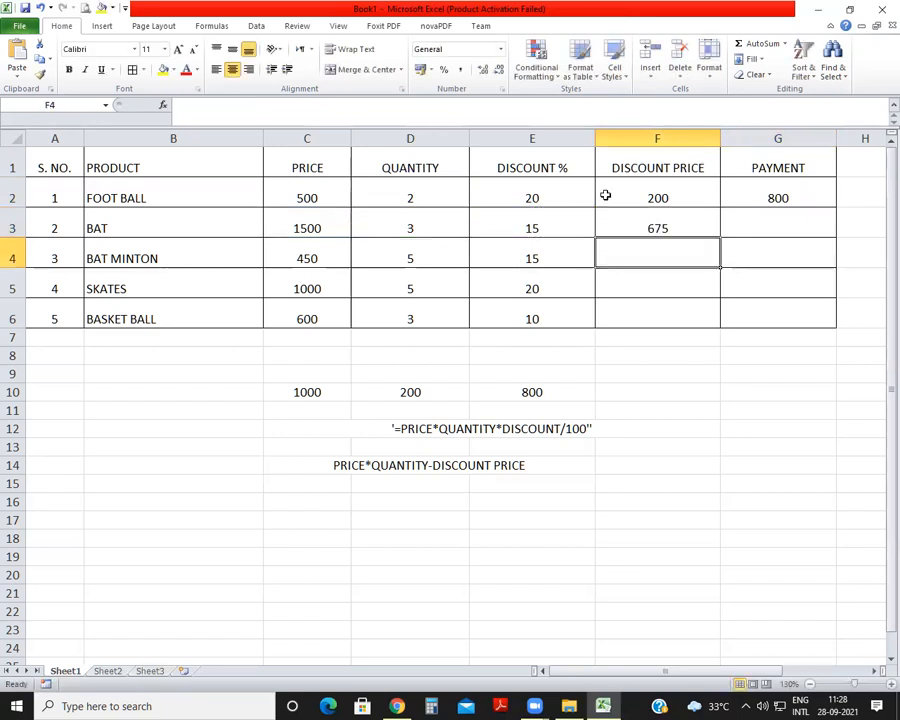
Enter the formula =C4*D4*E4/100 for the bat minton row's discount price in cell F4.
type("=")
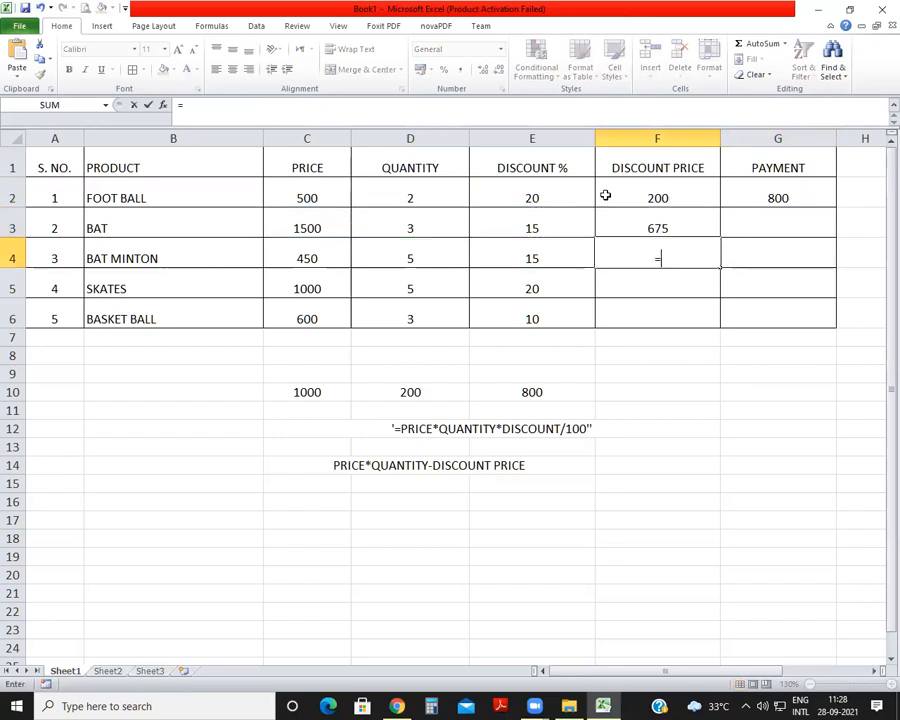
left_click(310, 258)
type("*")
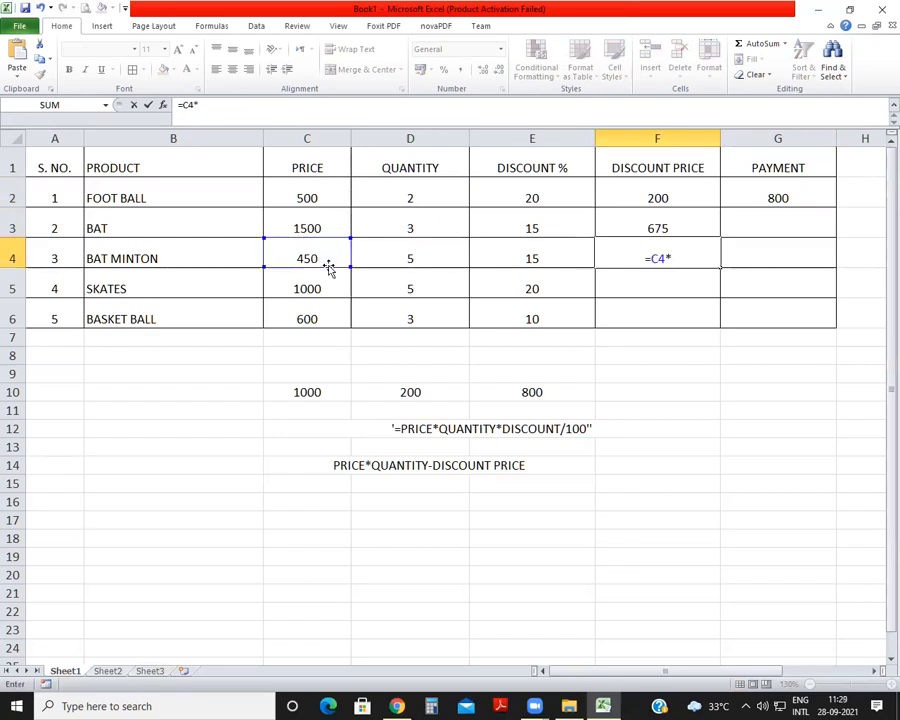
left_click(380, 258)
type("*")
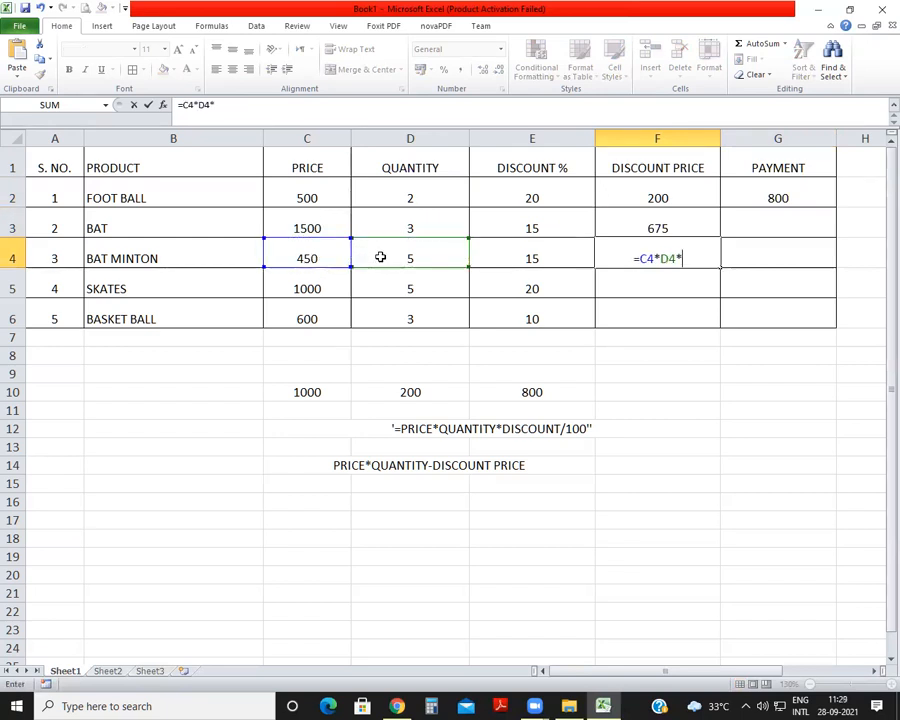
left_click(520, 245)
type("/")
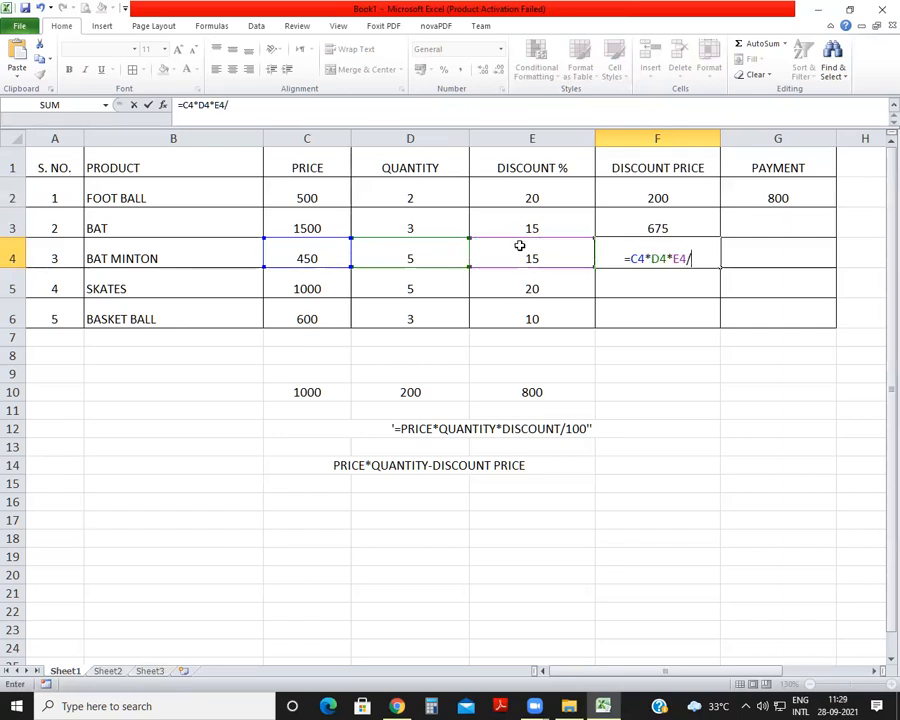
type("100")
key("Return")
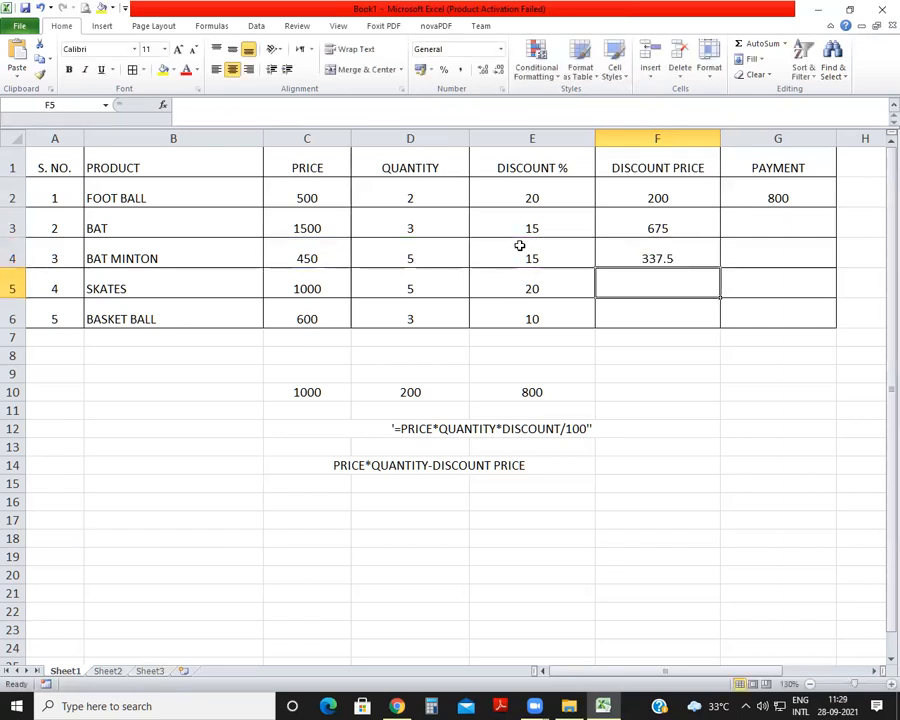
Calculate the discount price for the skates in cell F5 with the formula =C5*D5*E5/100.
type("=")
left_click(319, 284)
type("*")
left_click(406, 289)
type("*")
left_click(557, 293)
type("/100")
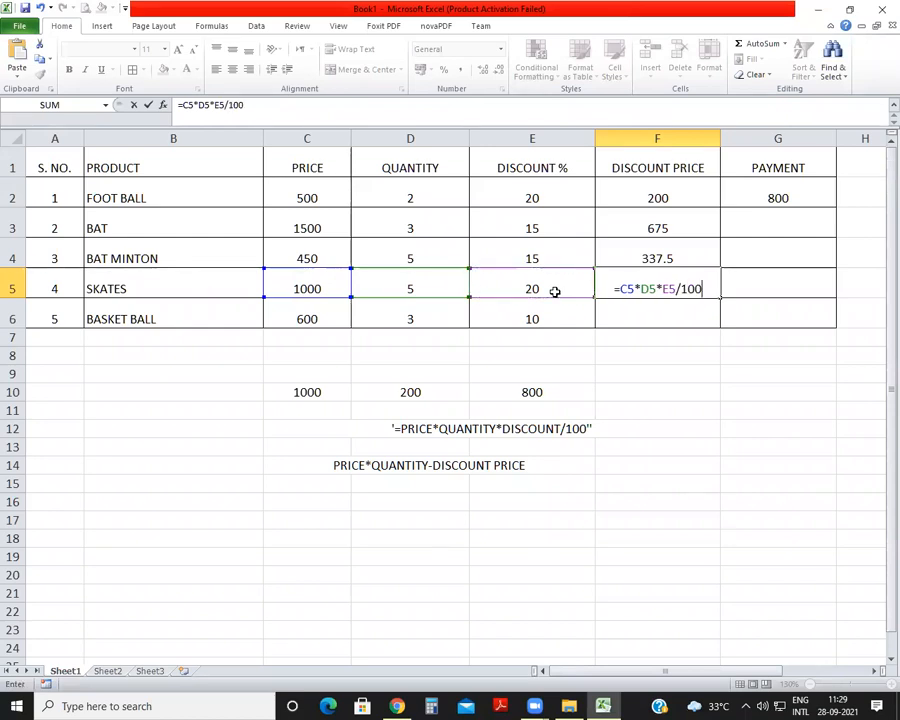
key("Return")
Enter the formula =C6*D6*E6/100 for the basket ball's discount price in cell F6.
type("=")
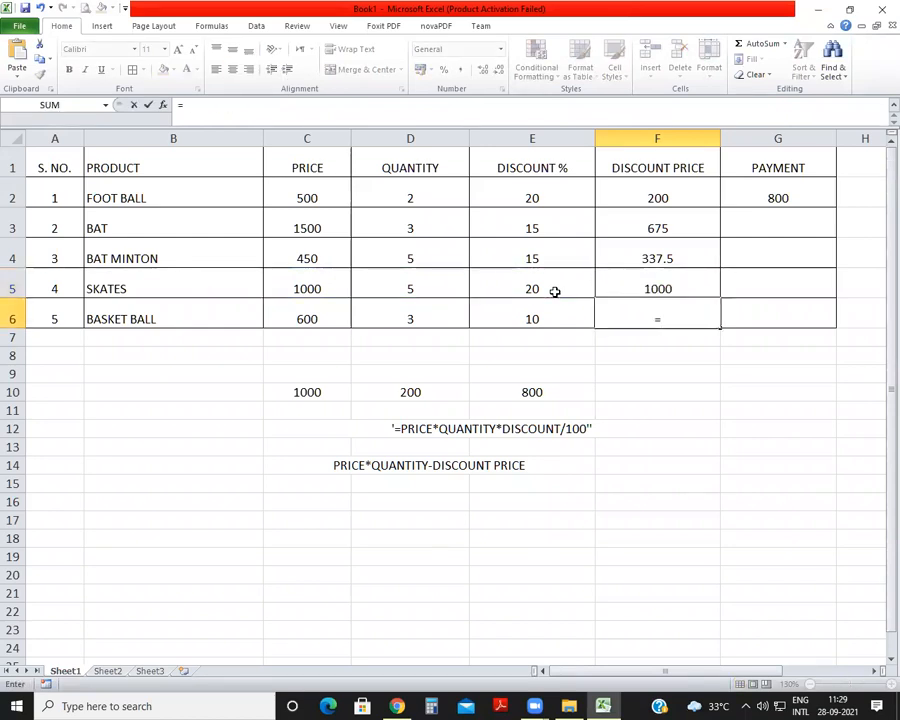
left_click(301, 315)
type("*")
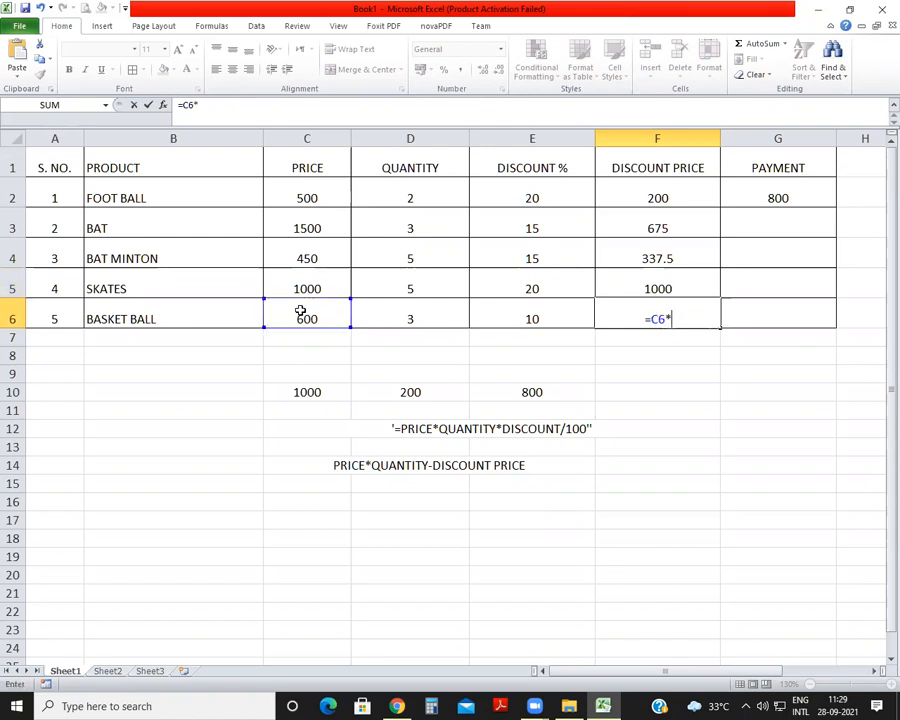
left_click(440, 316)
type("*")
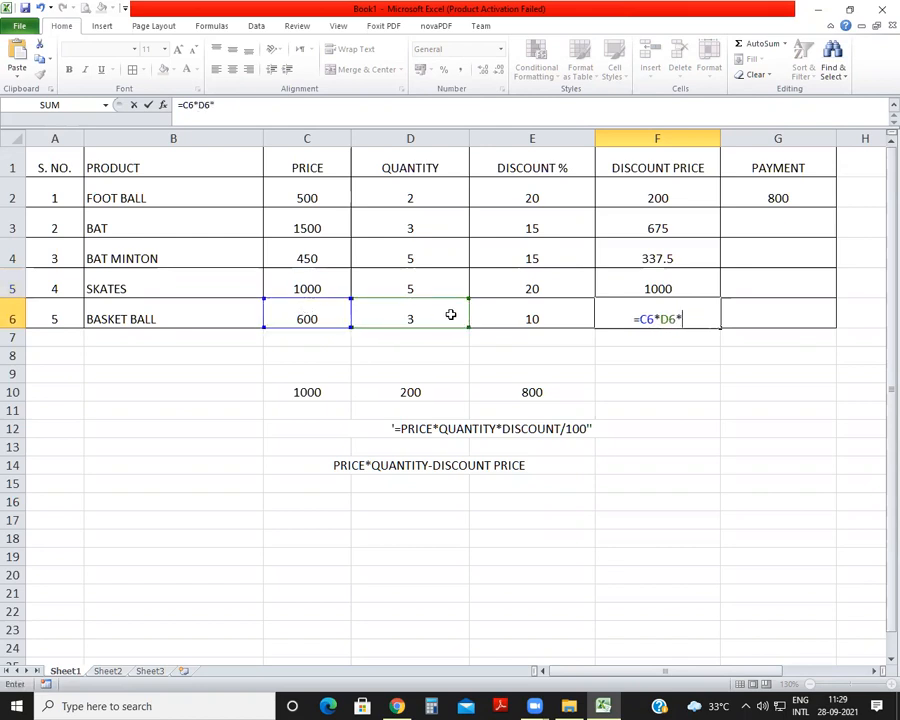
left_click(554, 315)
type("/10")
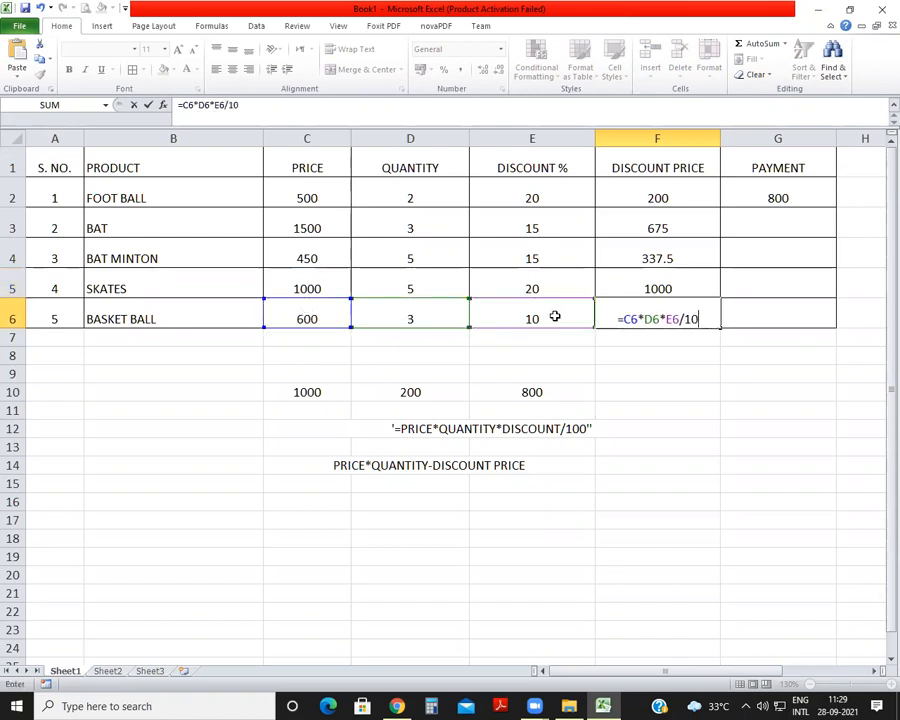
type("0")
key("Return")
Calculate the bat's payment in cell G3 with the formula =C3*D3-F3.
left_click(789, 217)
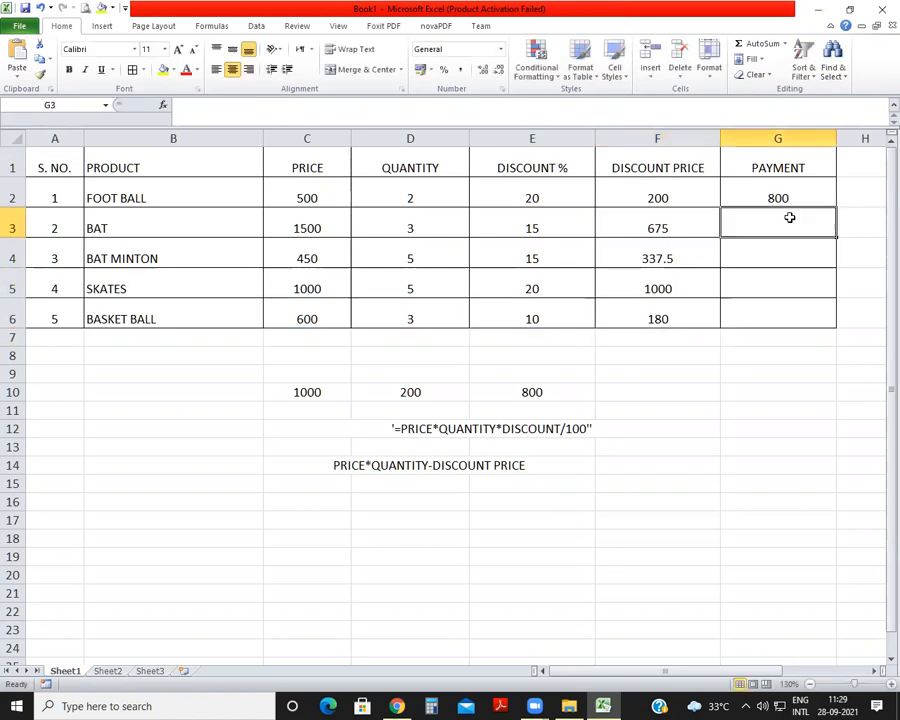
type("=")
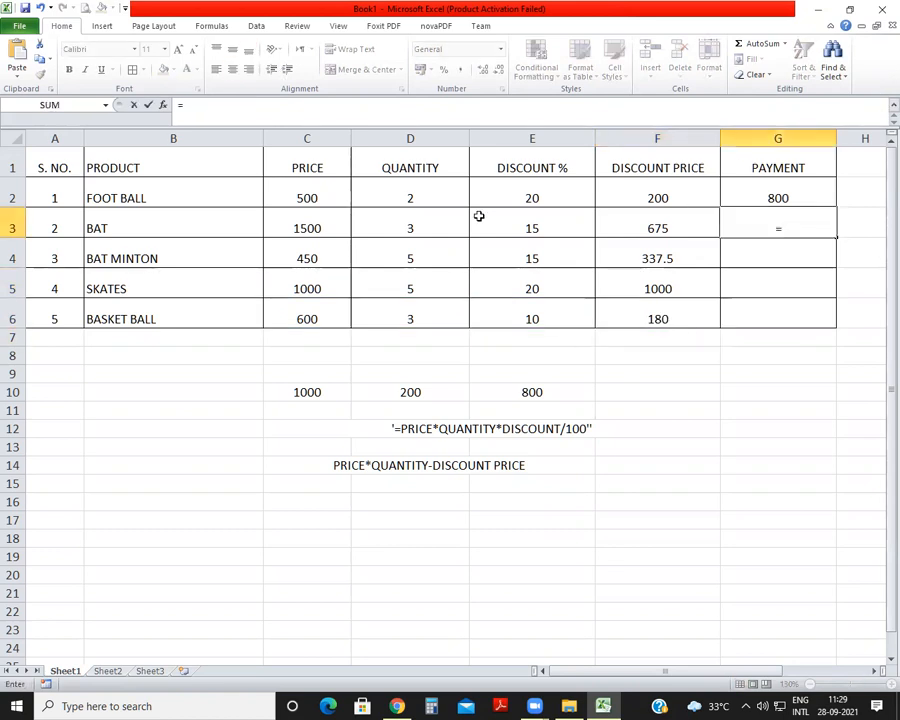
left_click(300, 228)
type("*")
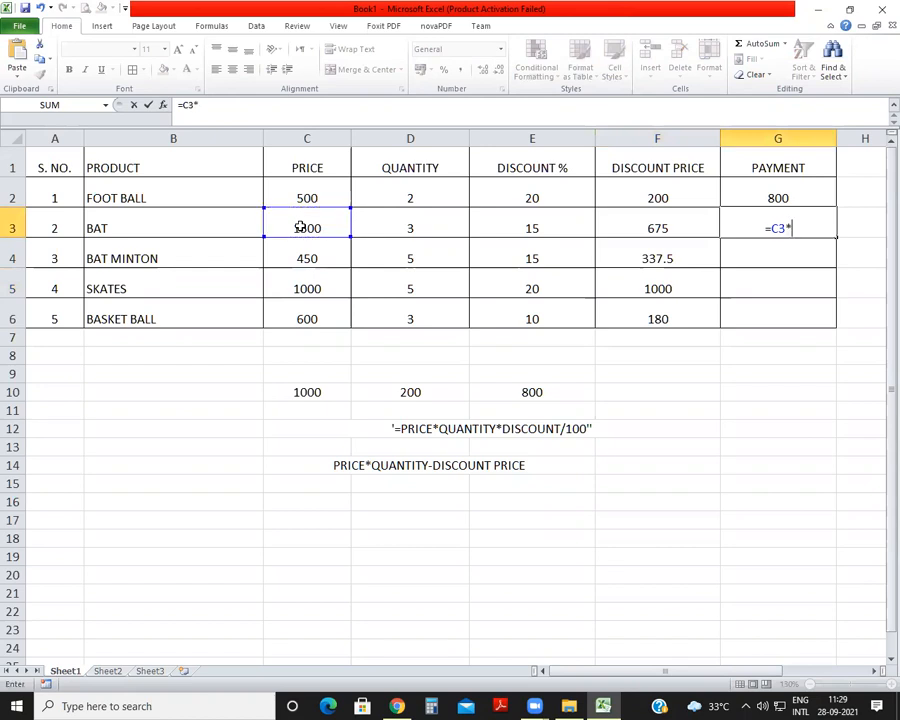
left_click(391, 225)
type("-")
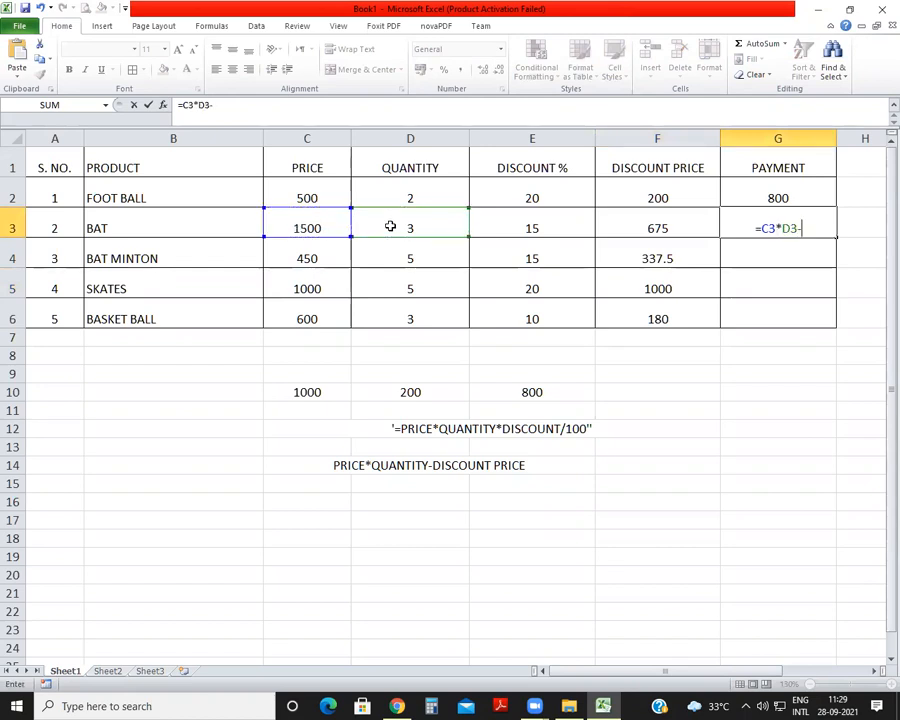
left_click(639, 227)
key("Return")
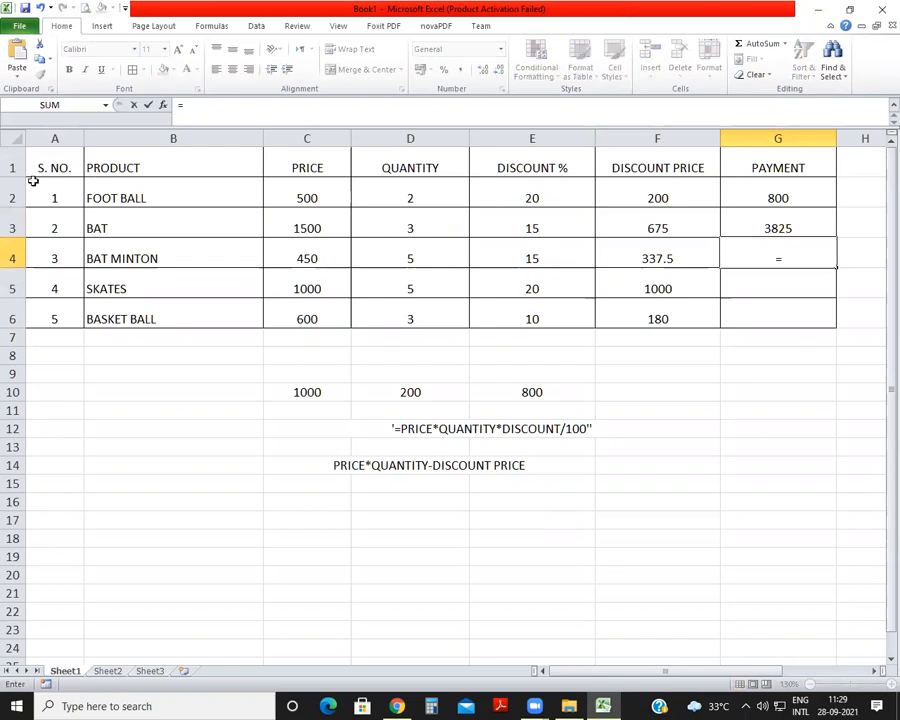
Enter the formula =C4*D4-F4 for the bat minton row's payment in cell G4.
left_click(316, 264)
type("*")
left_click(424, 261)
type("-")
left_click(672, 252)
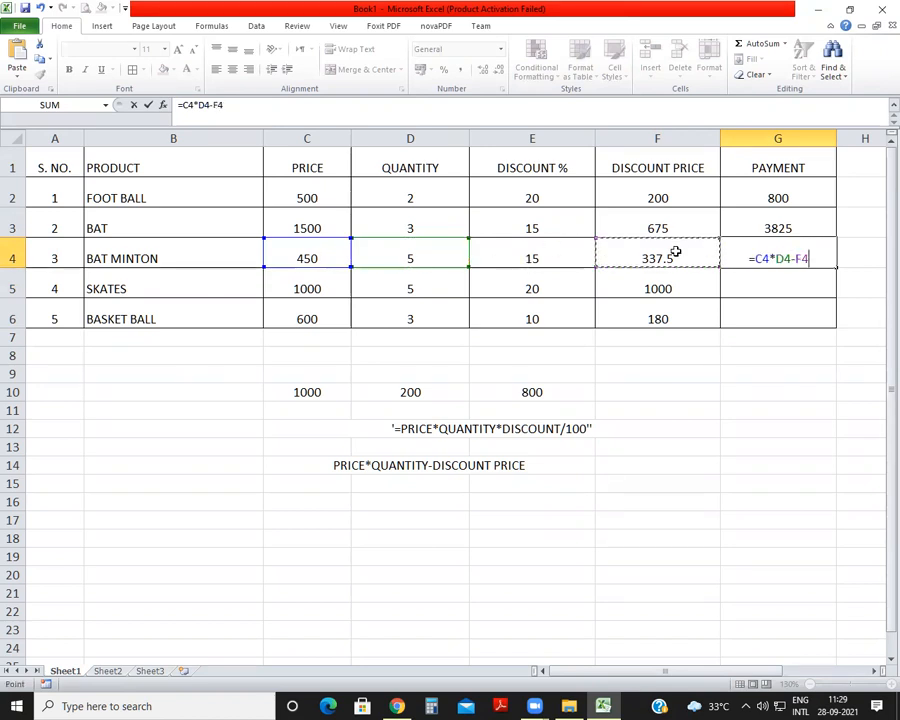
key("Return")
Calculate the payment for the skates in cell G5 with the formula =C5*D5-F5.
type("=")
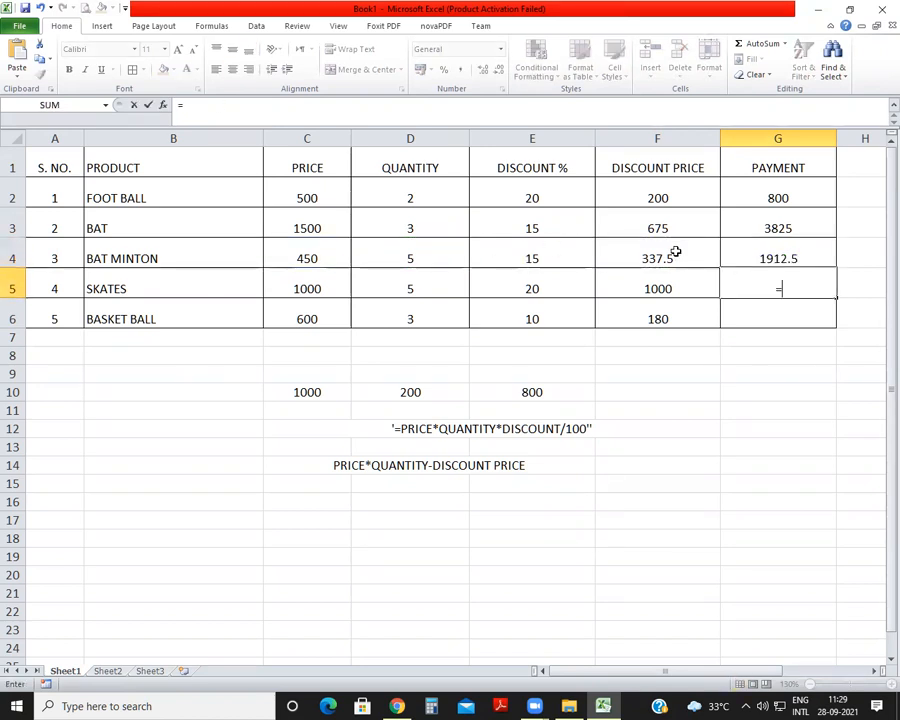
left_click(316, 285)
type("*")
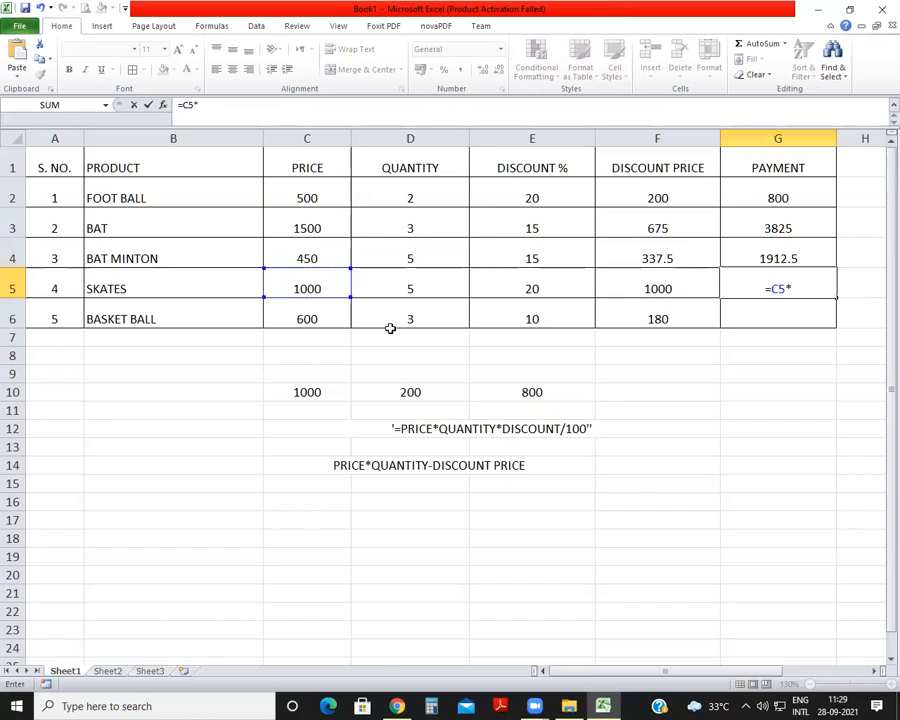
left_click(414, 283)
type("-")
left_click(672, 262)
left_click(675, 286)
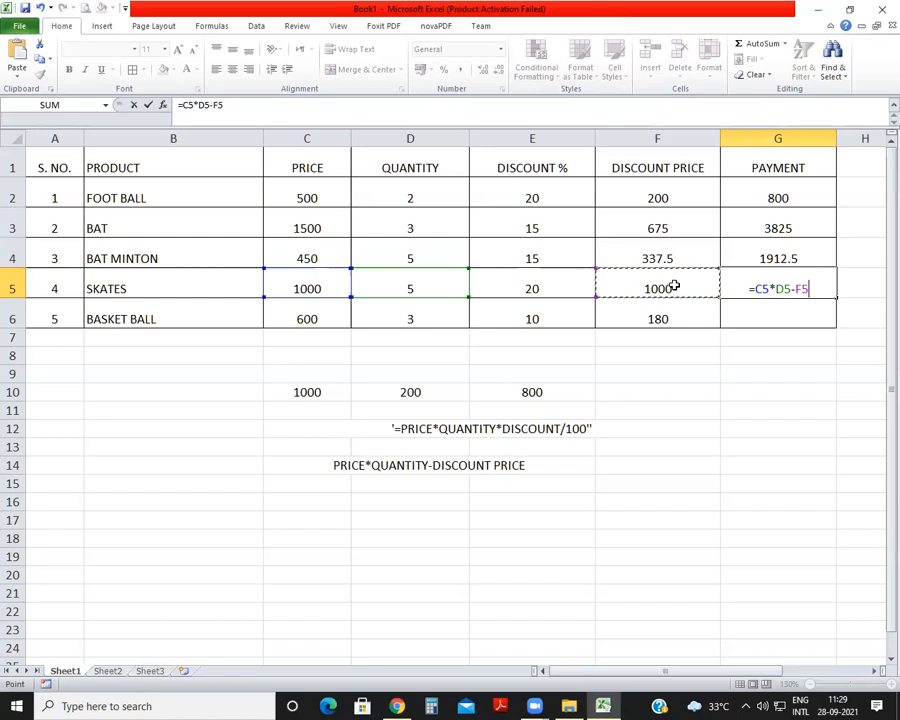
key("Return")
Calculate the basket ball's payment in cell G6 with the formula =C6*D6-F6.
type("=")
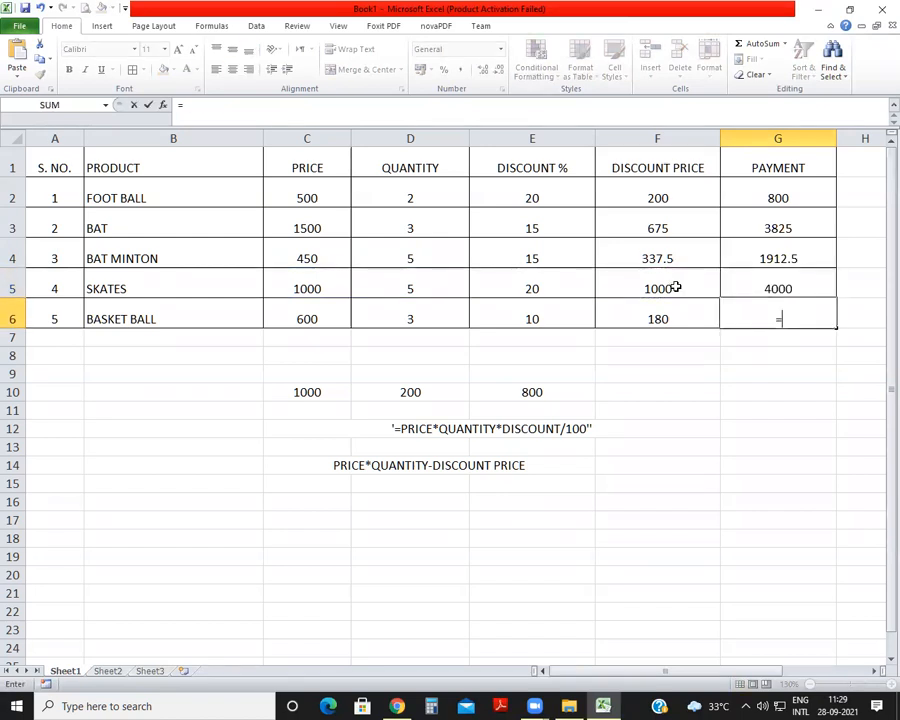
left_click(316, 316)
type("*")
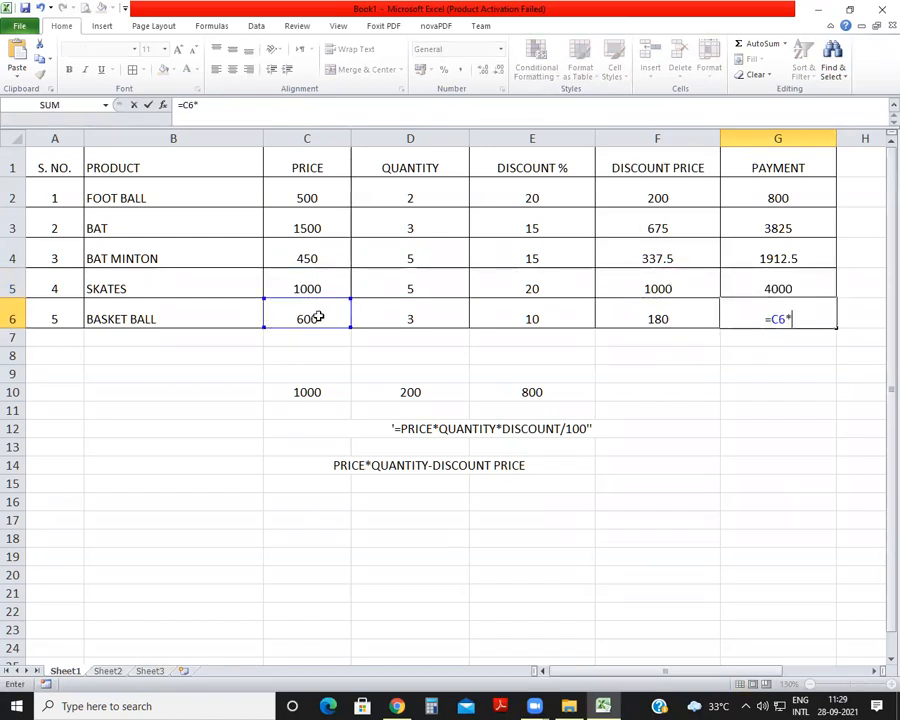
left_click(418, 316)
type("-")
left_click(679, 316)
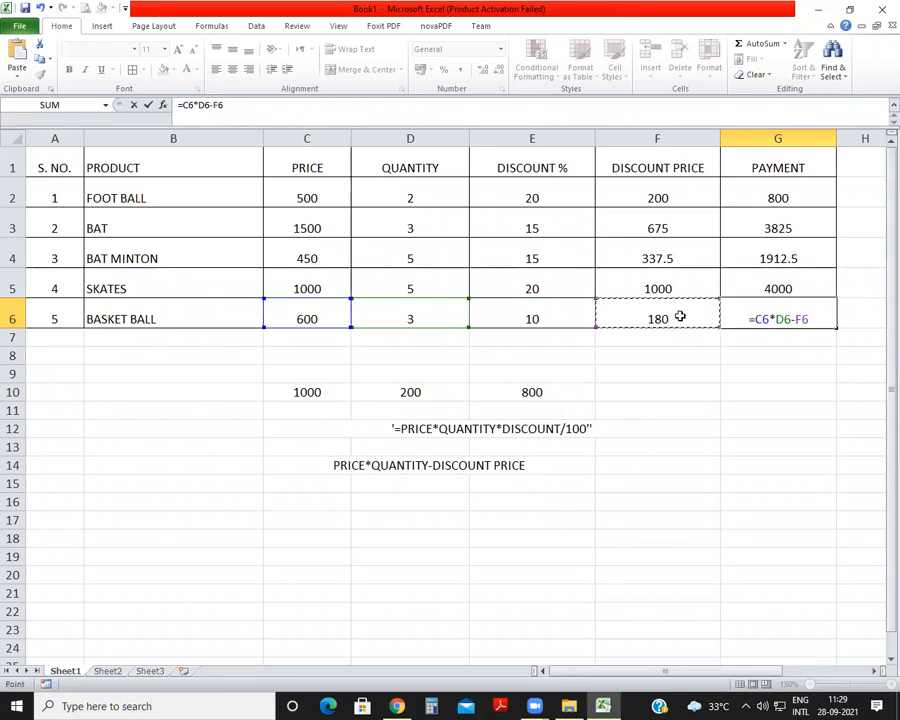
key("Return")
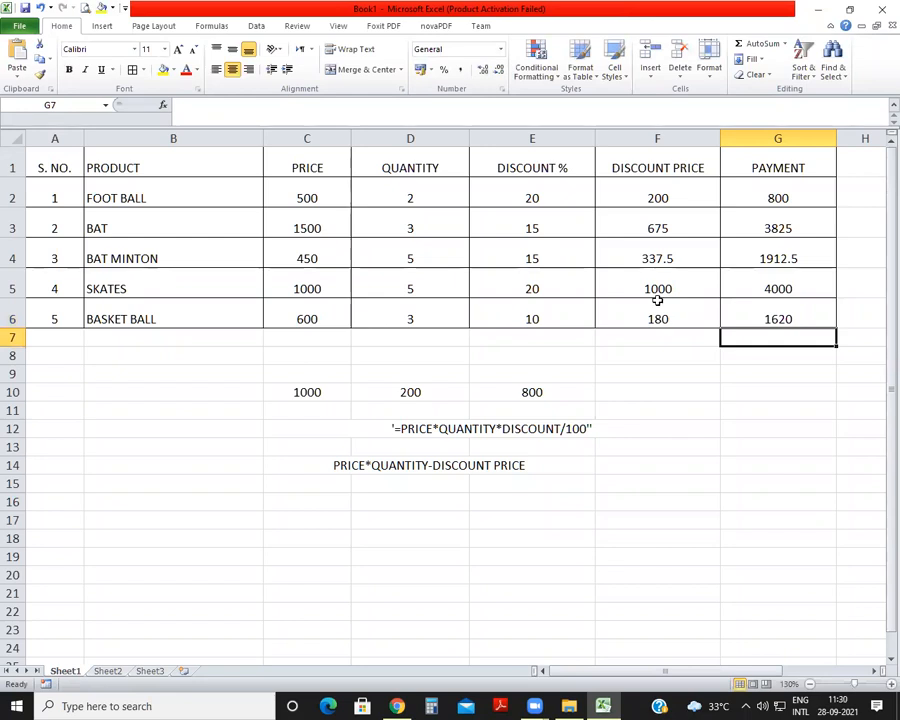
Clear the discount price and payment formulas in F3:G6, keeping only the foot ball row's formulas.
left_click_drag(661, 227, 794, 321)
key("Delete")
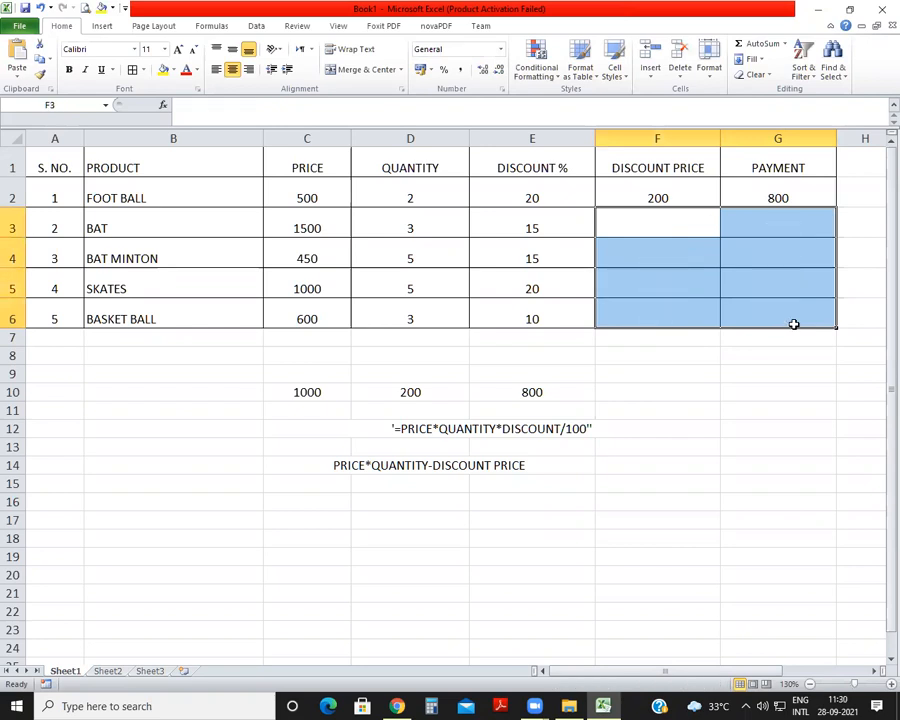
left_click(770, 410)
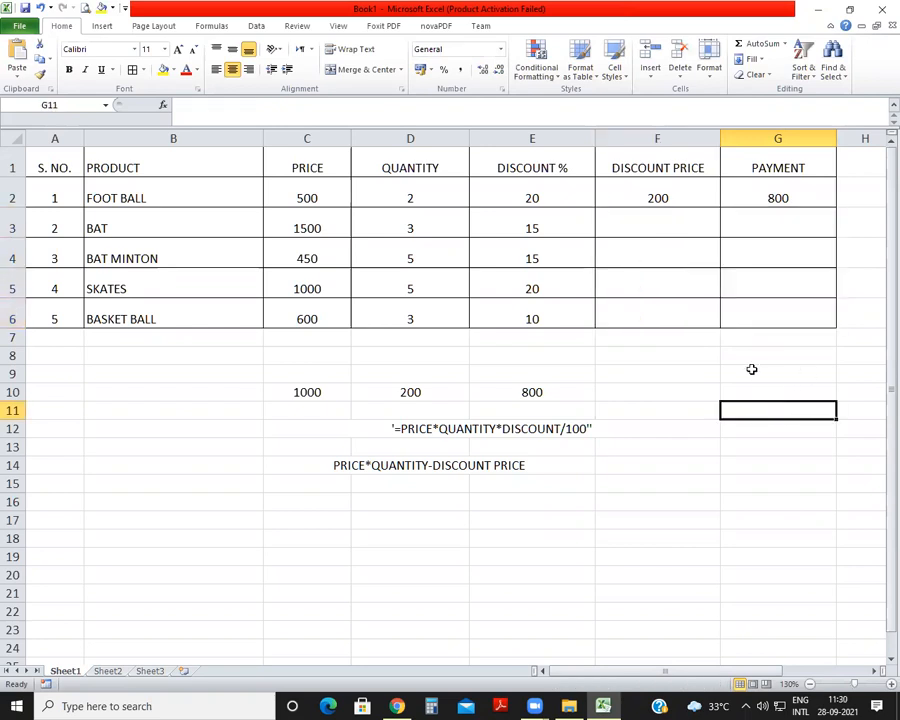
Fill the discount price formula from F2 down to F6 and the payment formula from G2 down to G6.
left_click(677, 185)
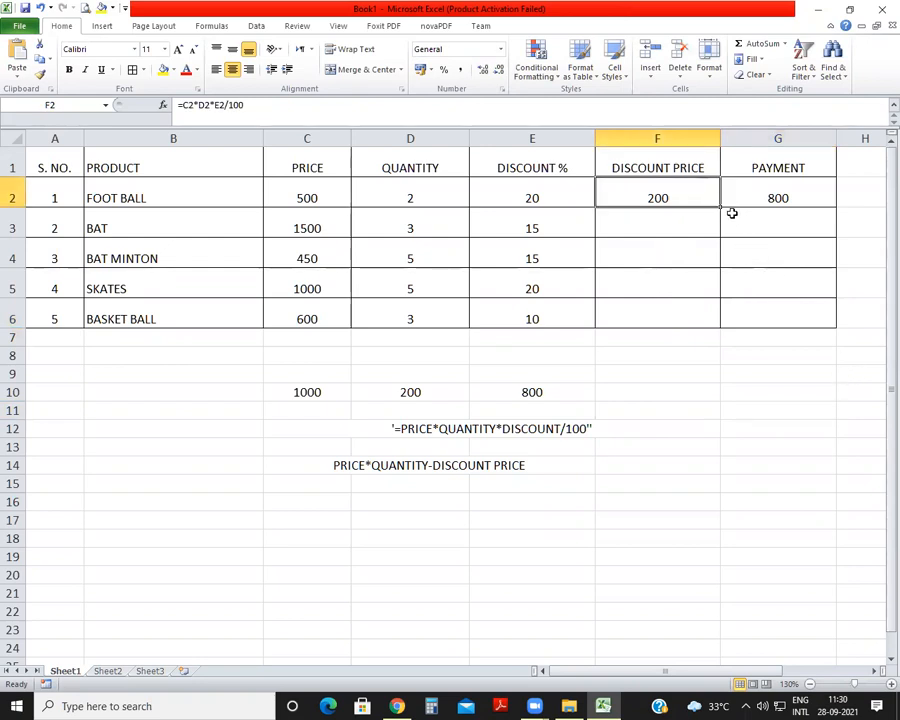
left_click_drag(720, 207, 716, 326)
left_click(780, 197)
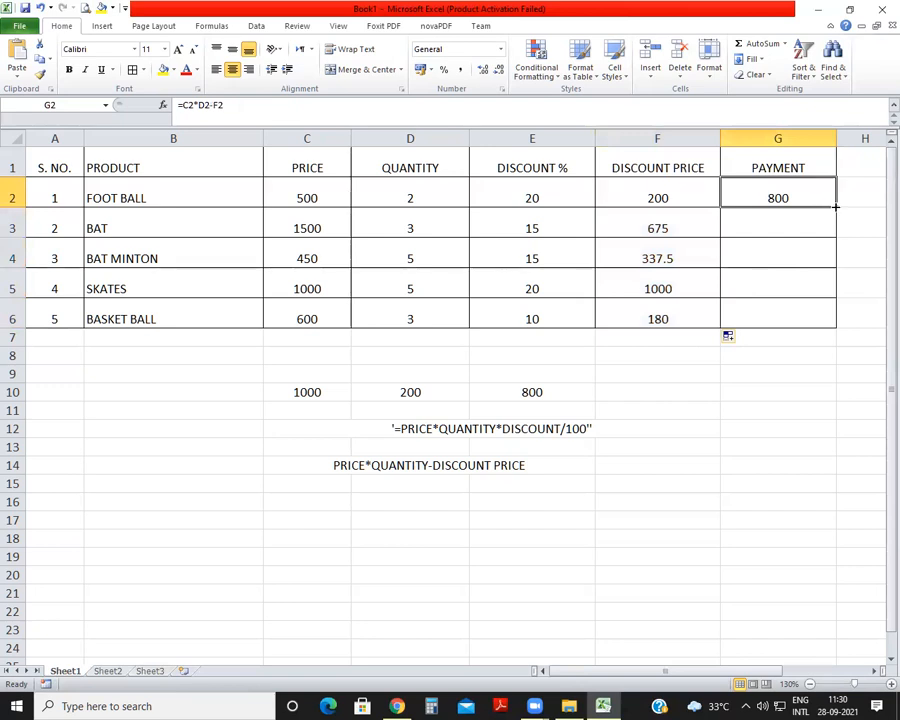
left_click_drag(836, 207, 836, 330)
left_click(822, 368)
Clear F3:G6 again and fill both formulas in F2:G2 down together through row 6.
left_click_drag(690, 236, 744, 300)
key("Delete")
left_click(709, 372)
left_click_drag(669, 193, 818, 328)
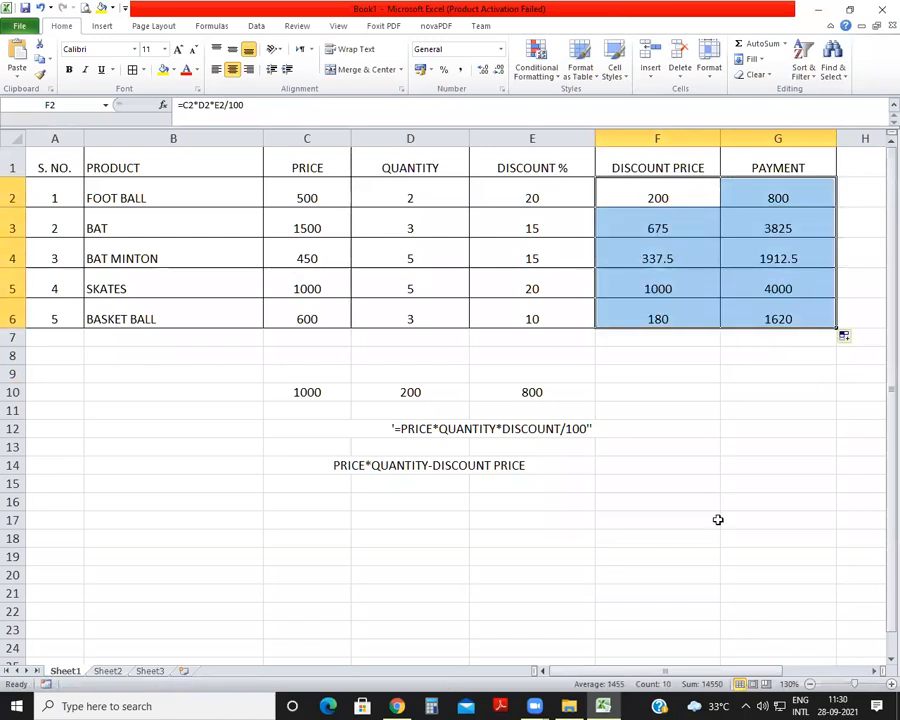
left_click(710, 524)
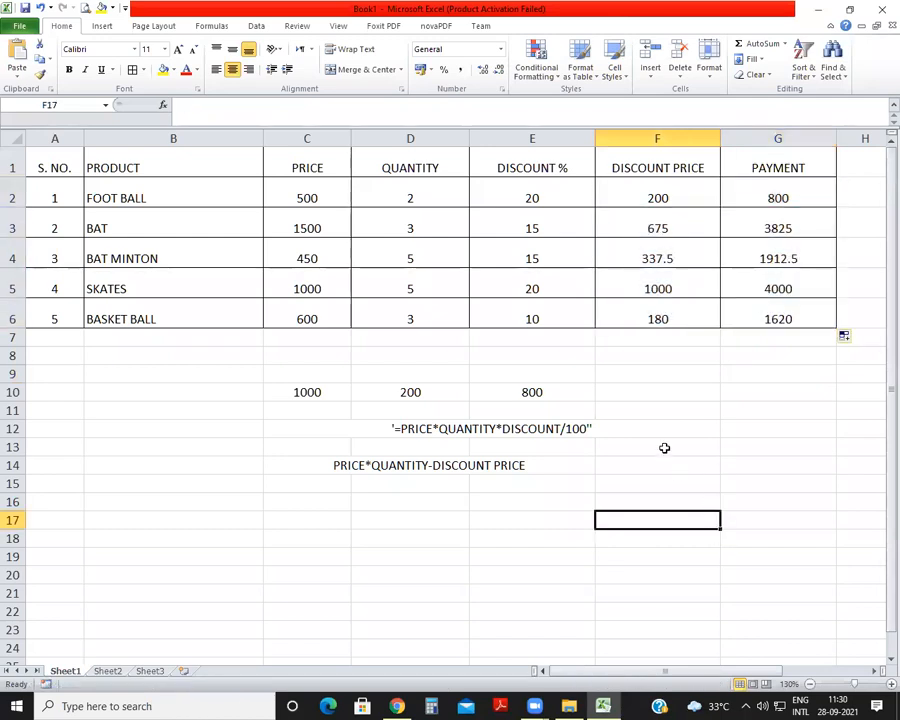
Change the bat minton price in C4 to 500.
left_click(305, 258)
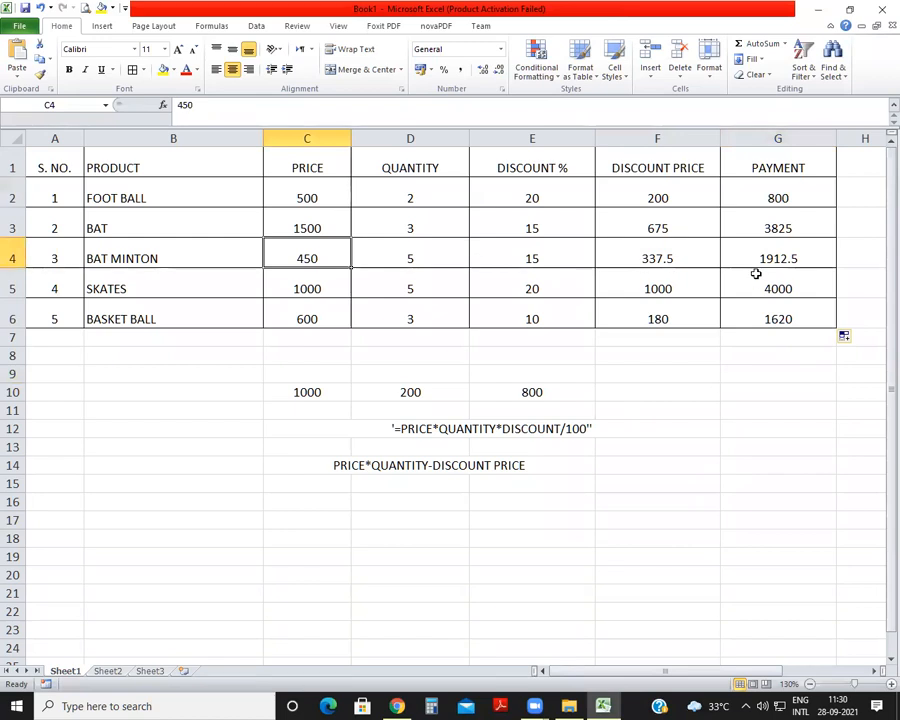
type("500")
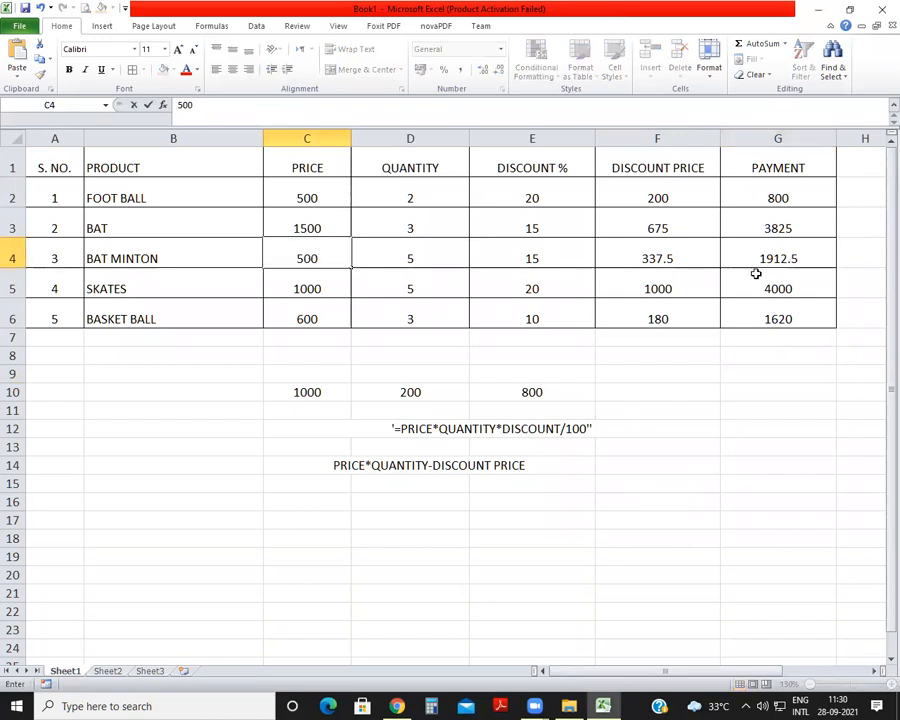
key("Return")
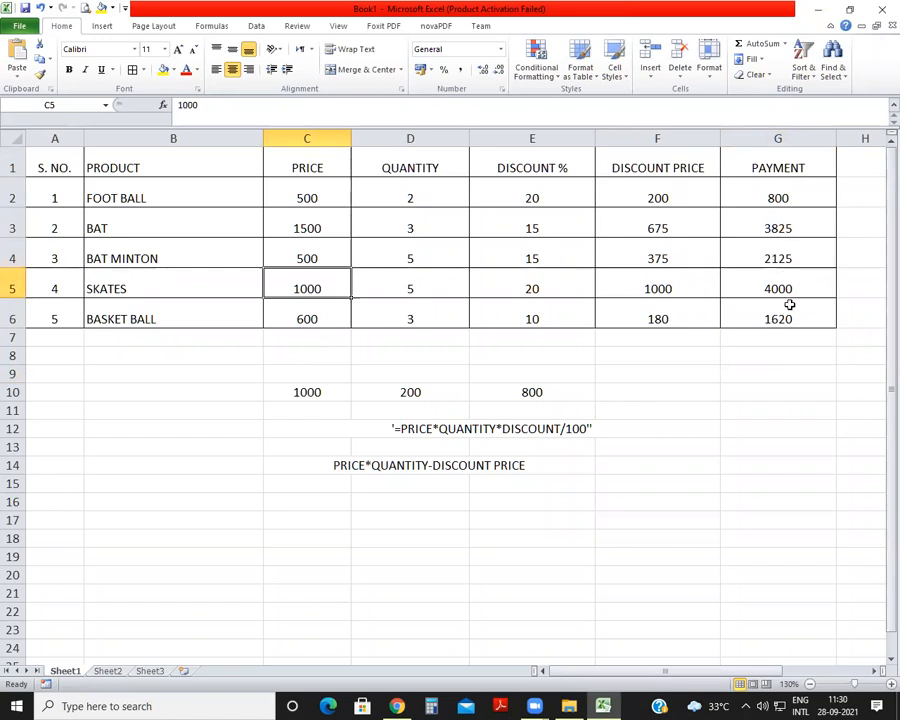
Set the bat's discount percentage in E3 to 25 and check its payment formula in G3.
left_click(529, 220)
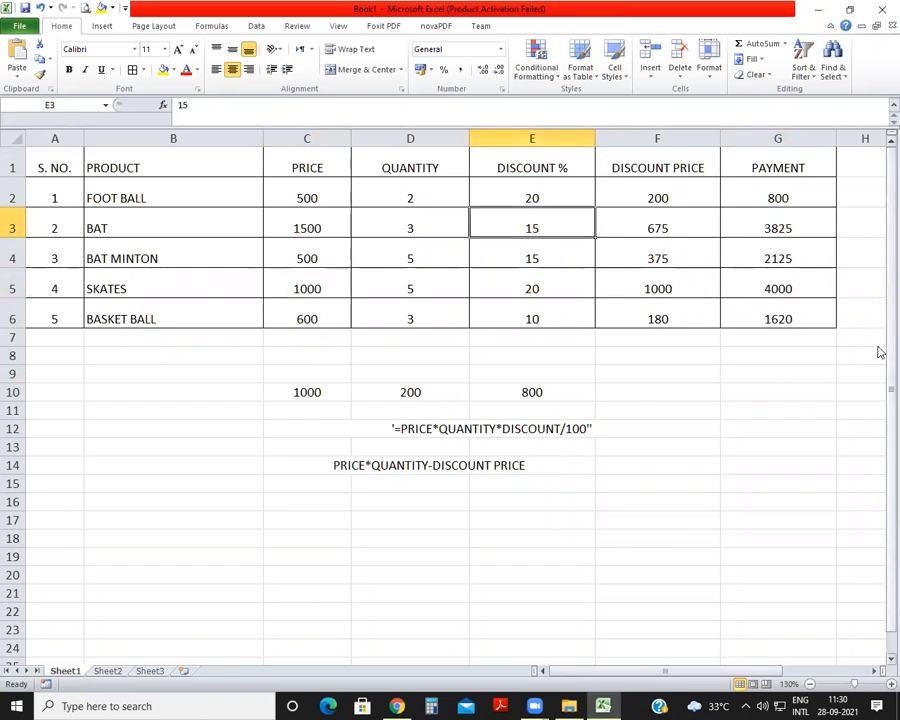
type("25")
key("Return")
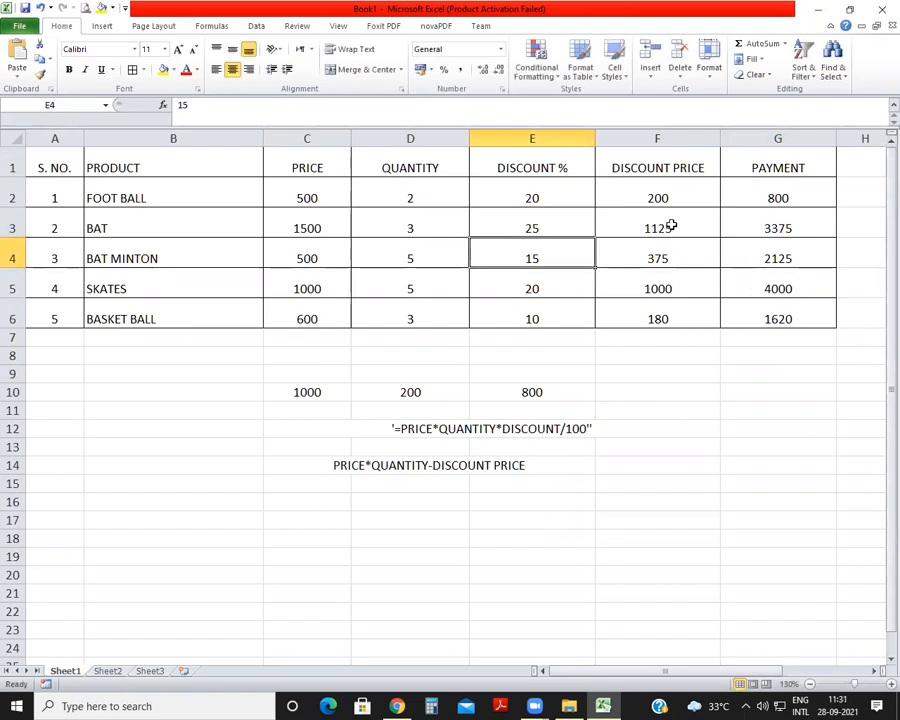
left_click(785, 226)
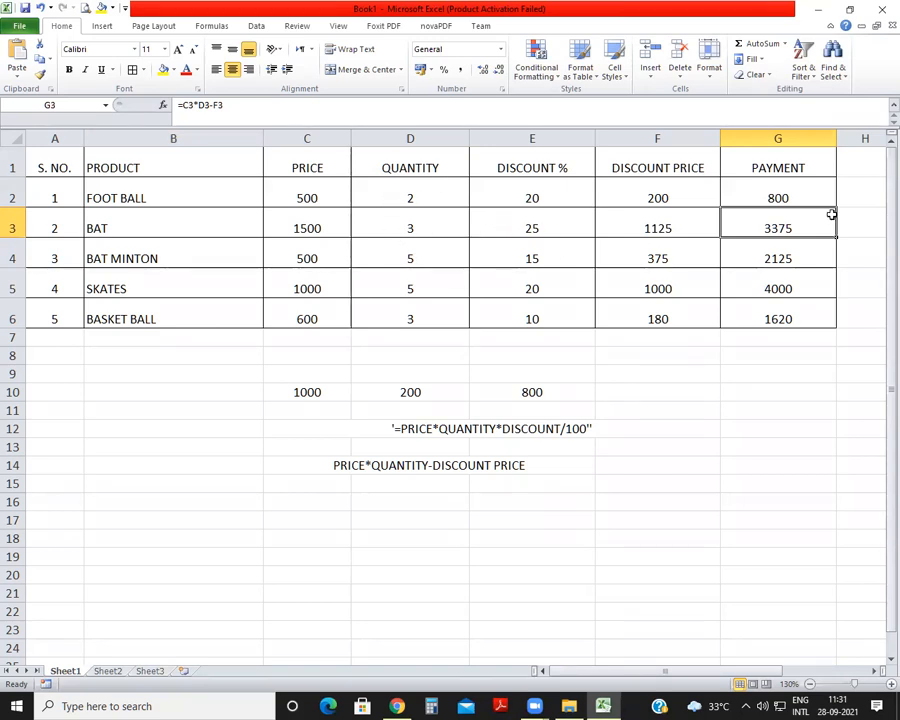
Set the bat minton price in C4 to 600.
left_click(296, 258)
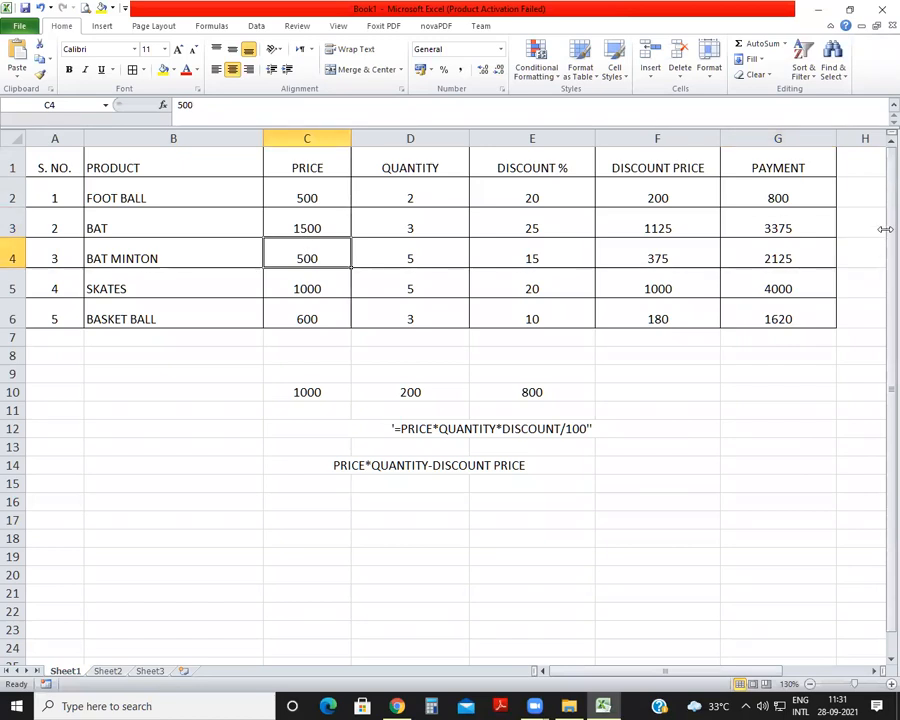
type("600")
key("Return")
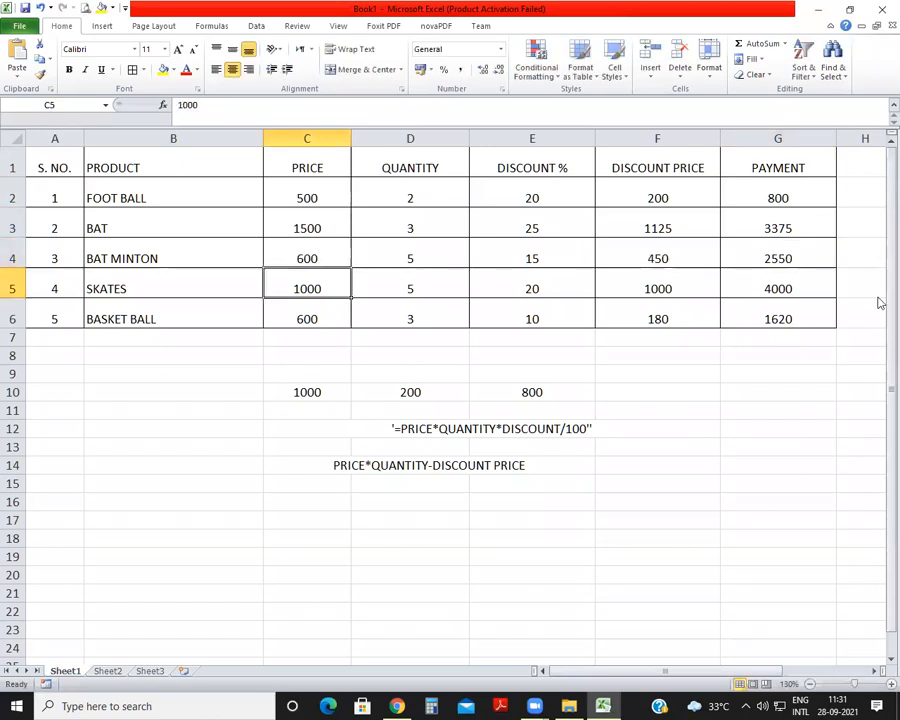
Clear the sample values and formula notes in C9:F19 and undo the clearing.
left_click_drag(283, 375, 704, 555)
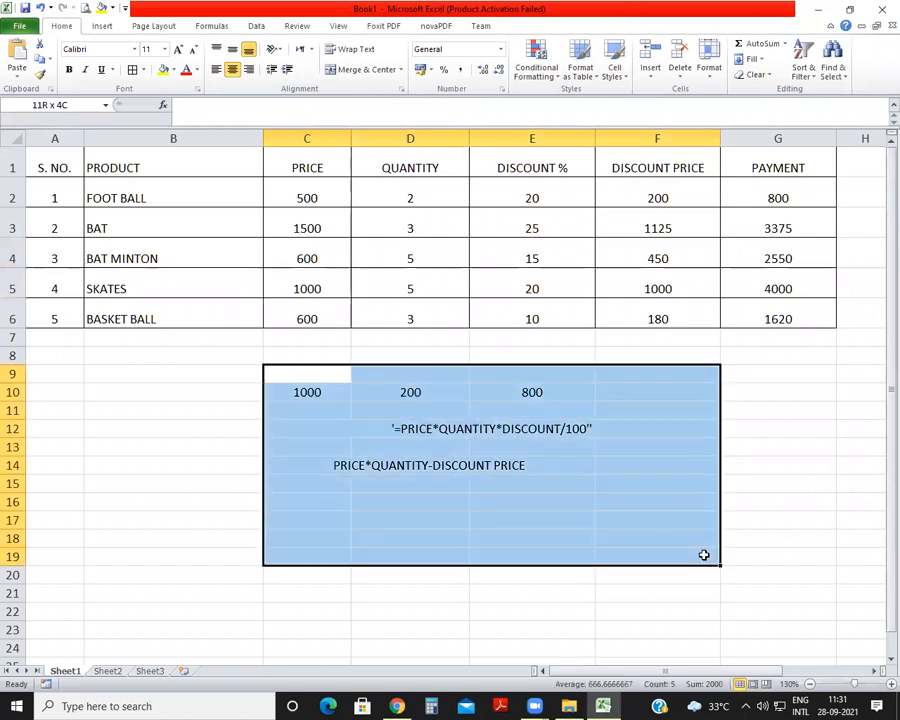
key("Delete")
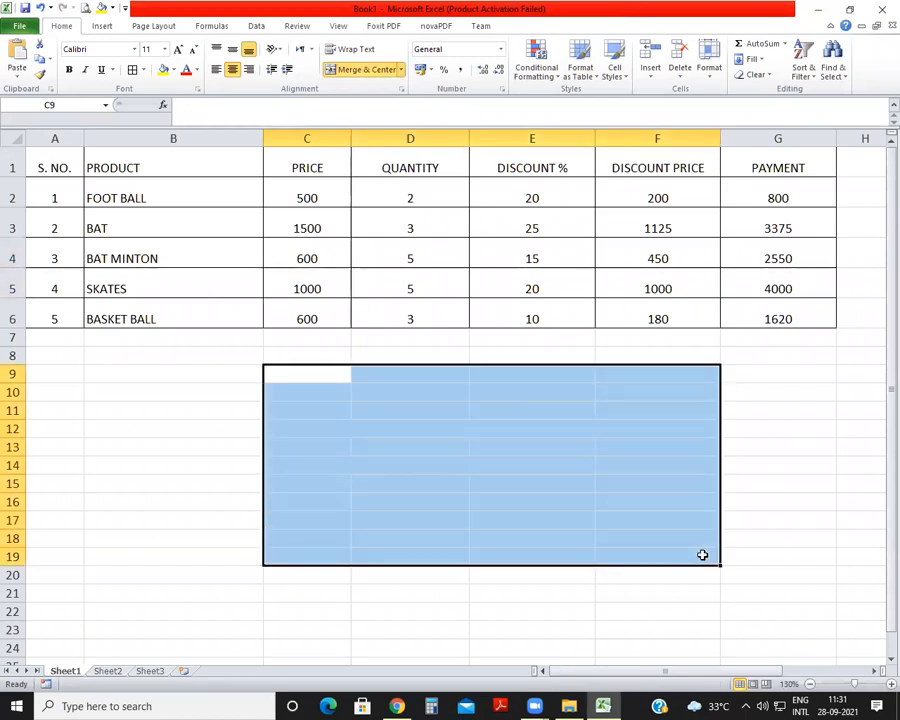
key("ctrl+s")
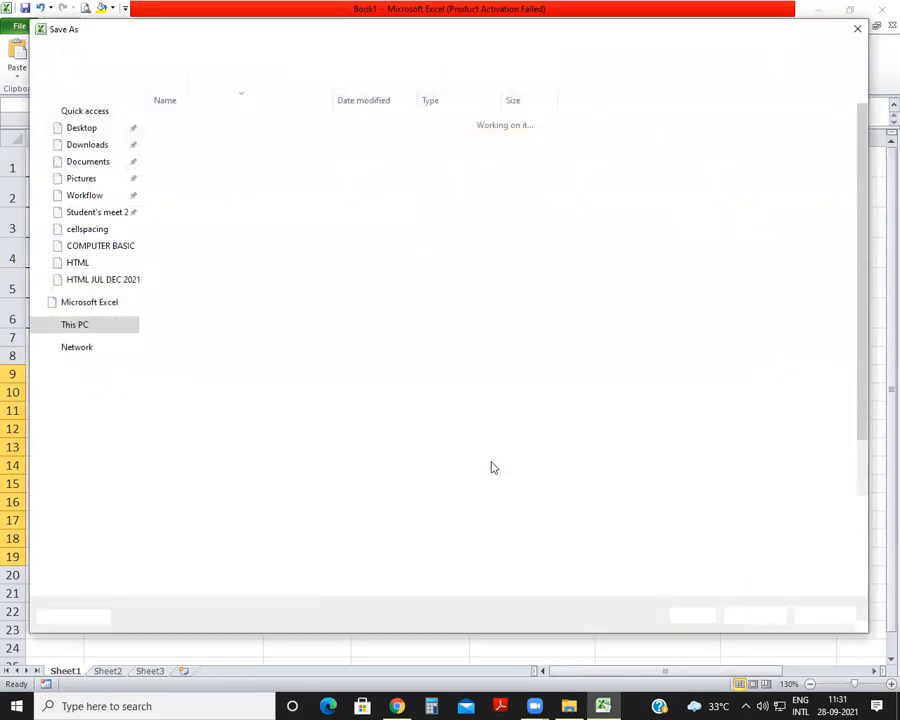
key("Escape")
left_click(422, 423)
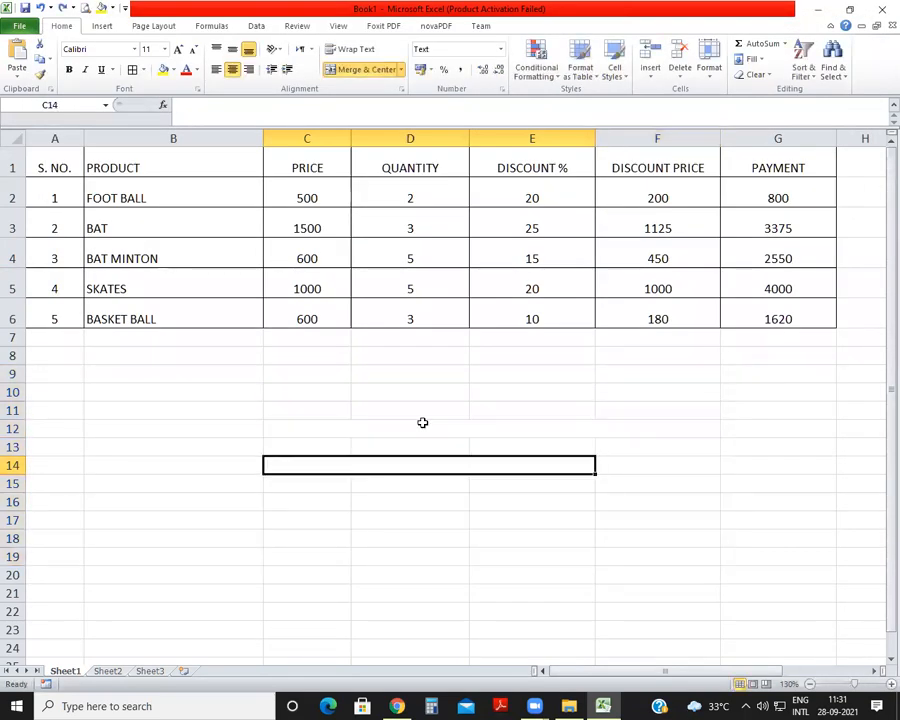
left_click(317, 392)
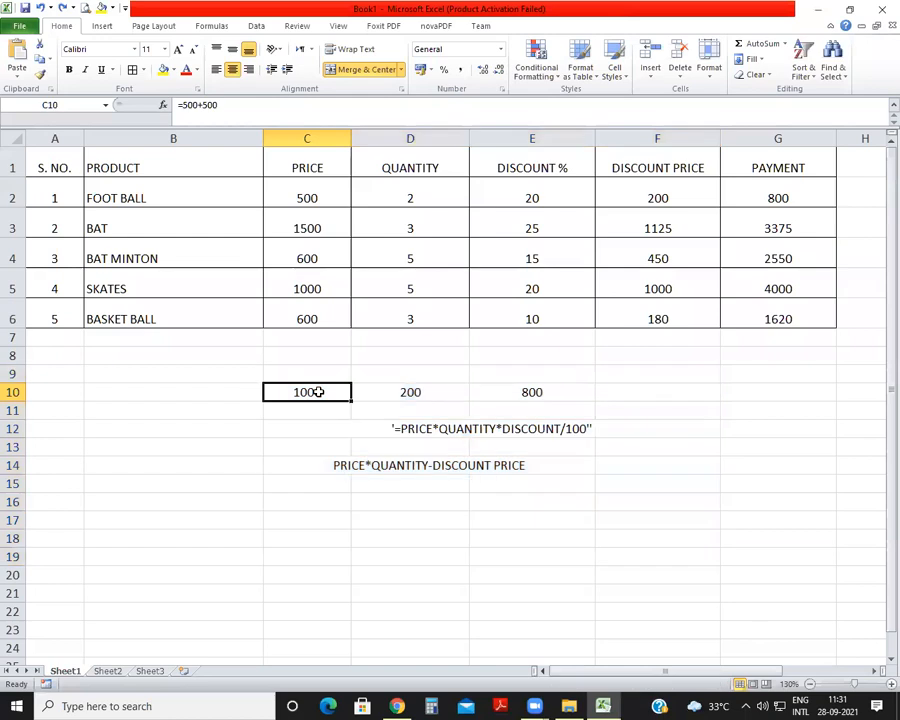
left_click(700, 463)
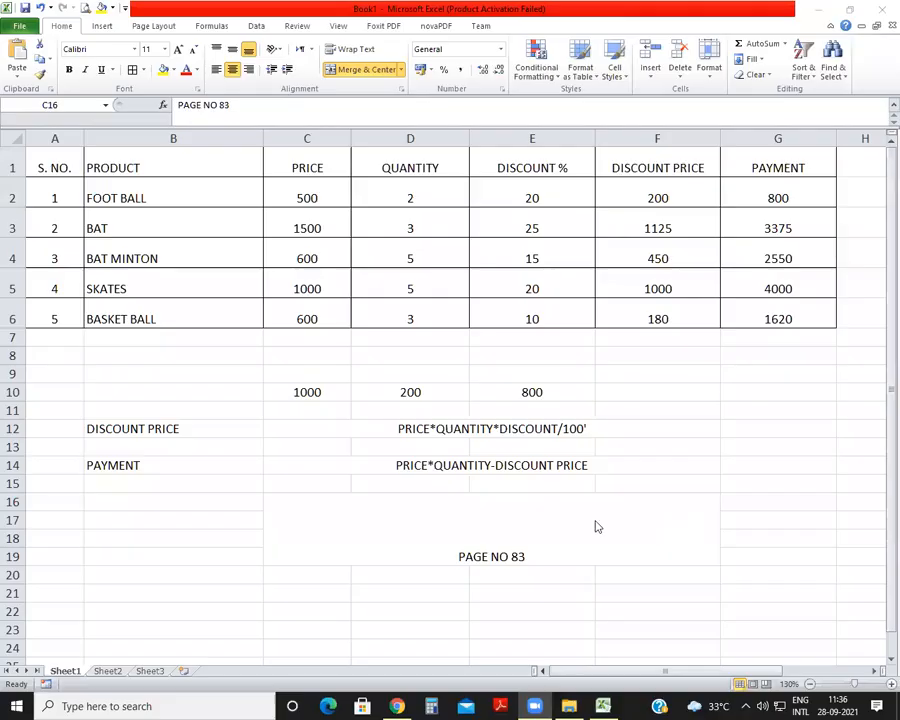
Unmerge the PAGE NO 83 cell, and merge and center C16:F19 again.
left_click(586, 550)
left_click(808, 460)
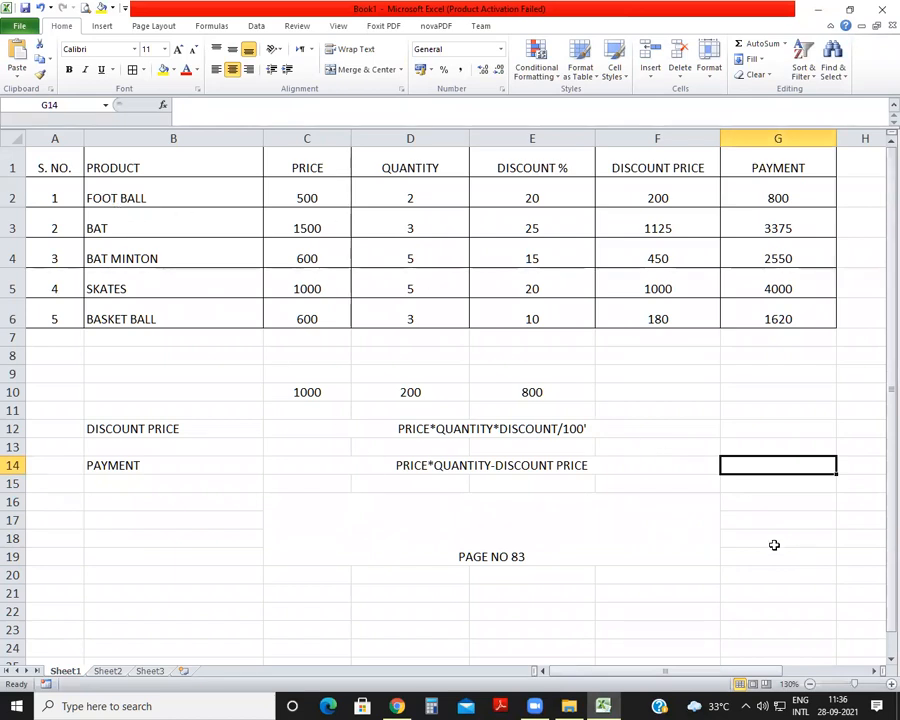
left_click(442, 532)
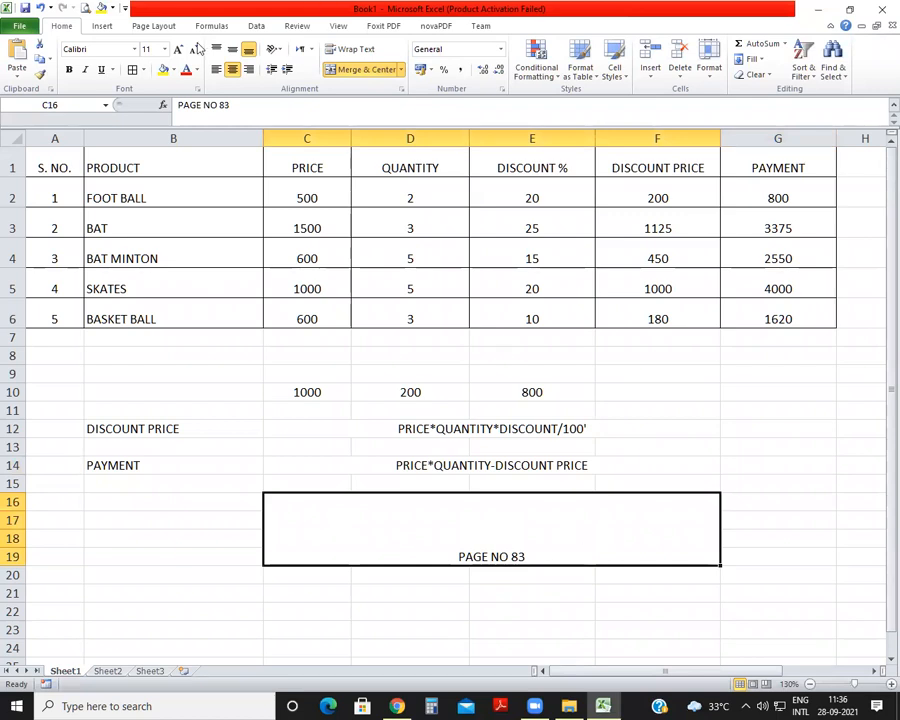
left_click(362, 69)
left_click(726, 504)
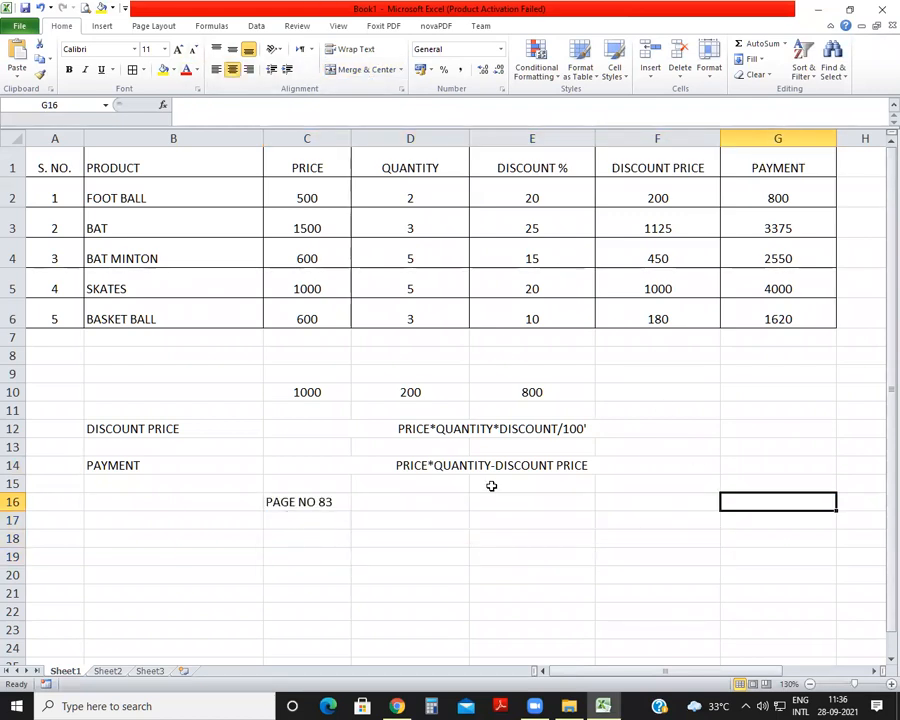
left_click_drag(285, 497, 641, 560)
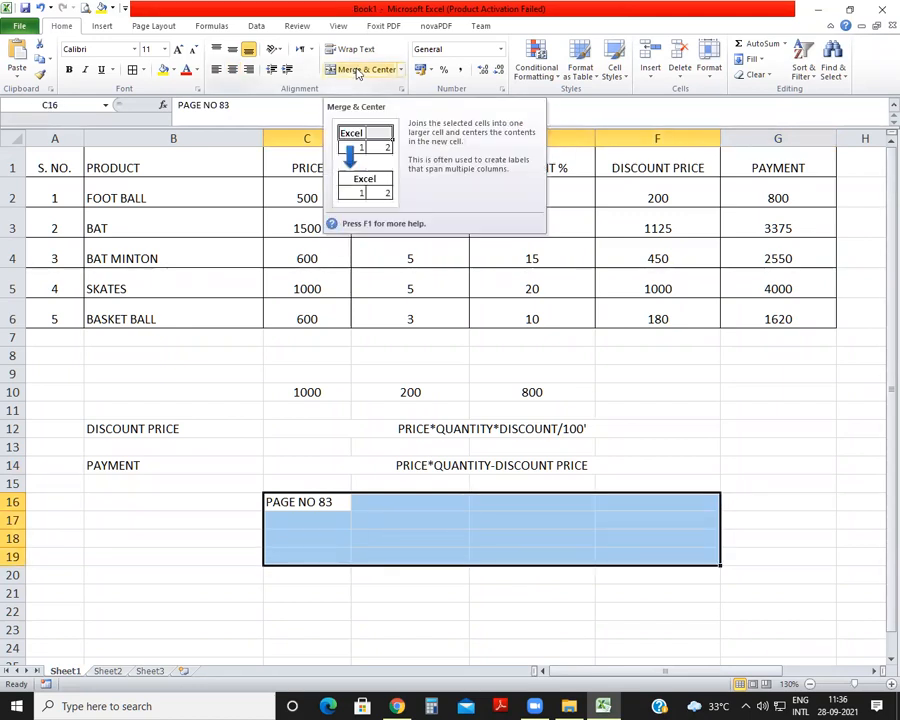
left_click(357, 70)
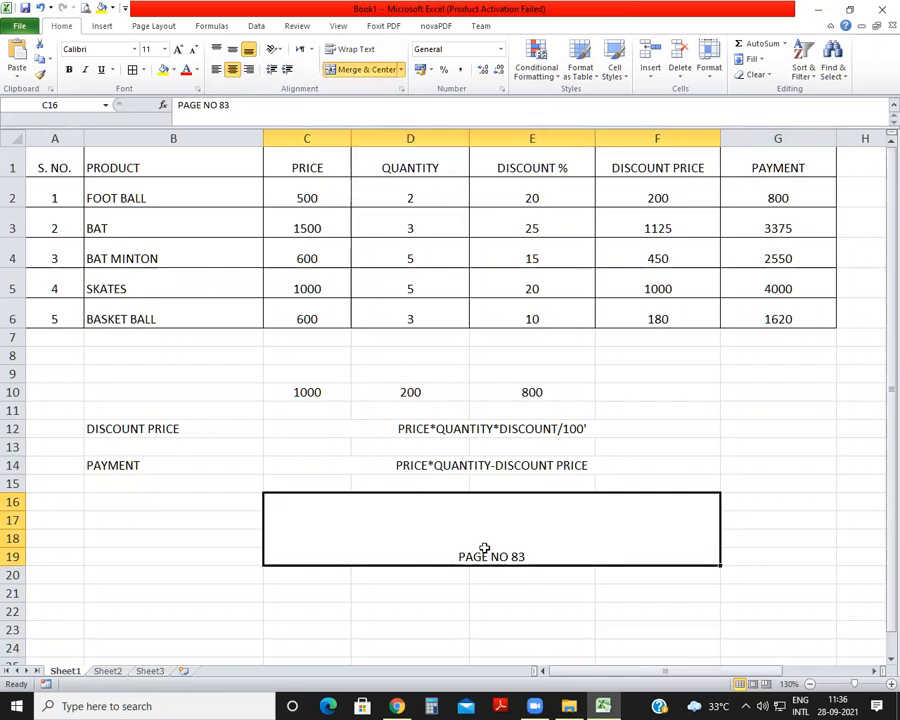
Middle-align the PAGE NO 83 text vertically in its merged cell and enlarge its font to size 24.
left_click(233, 50)
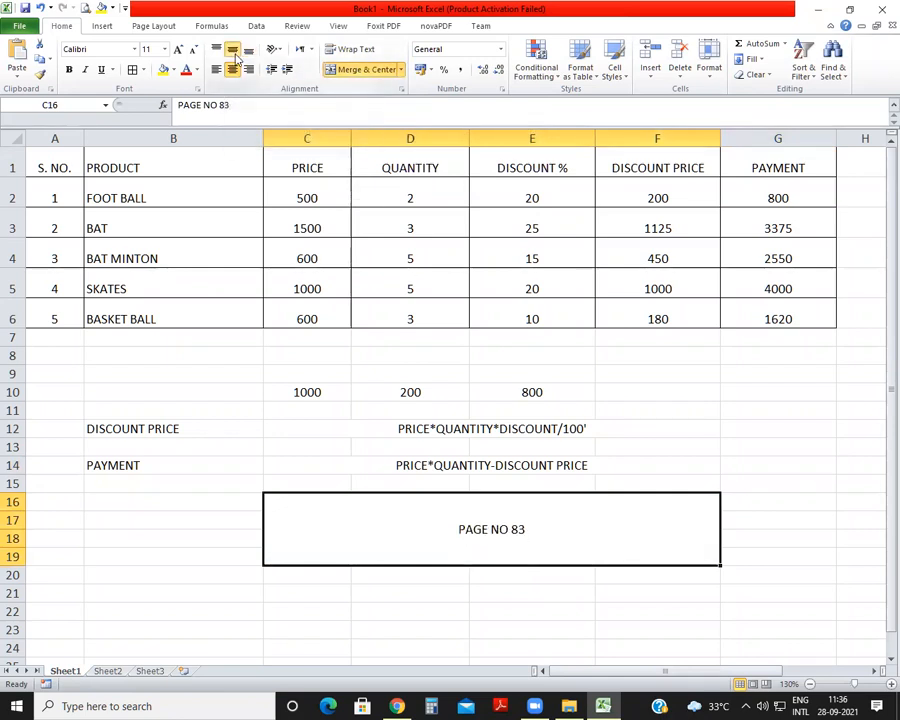
left_click(177, 51)
left_click(177, 51)
left_click(177, 51)
left_click(177, 51)
left_click(178, 51)
left_click(177, 51)
left_click(177, 51)
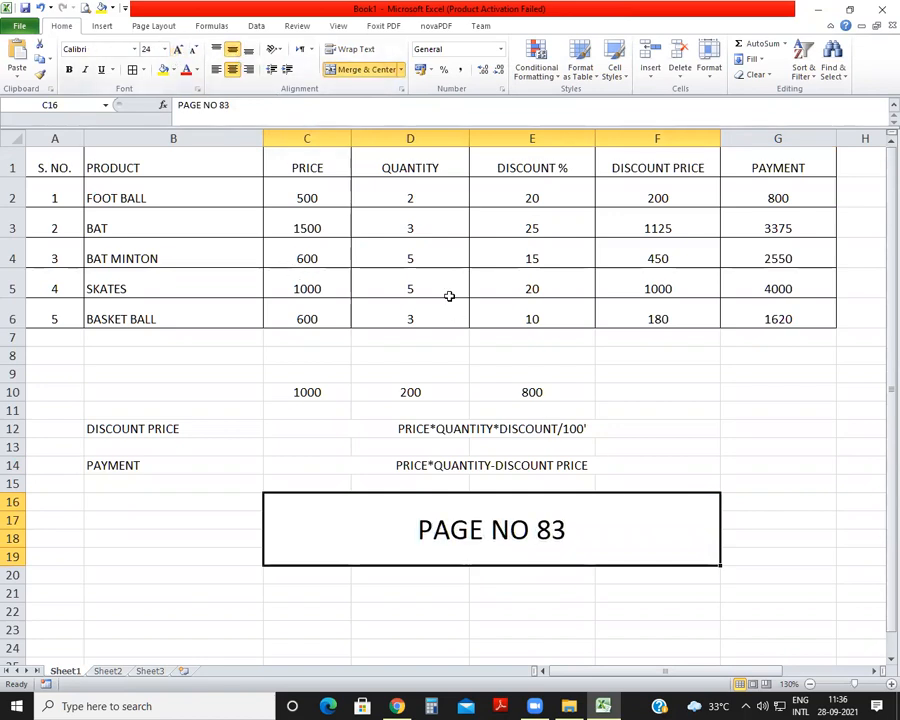
left_click(661, 469)
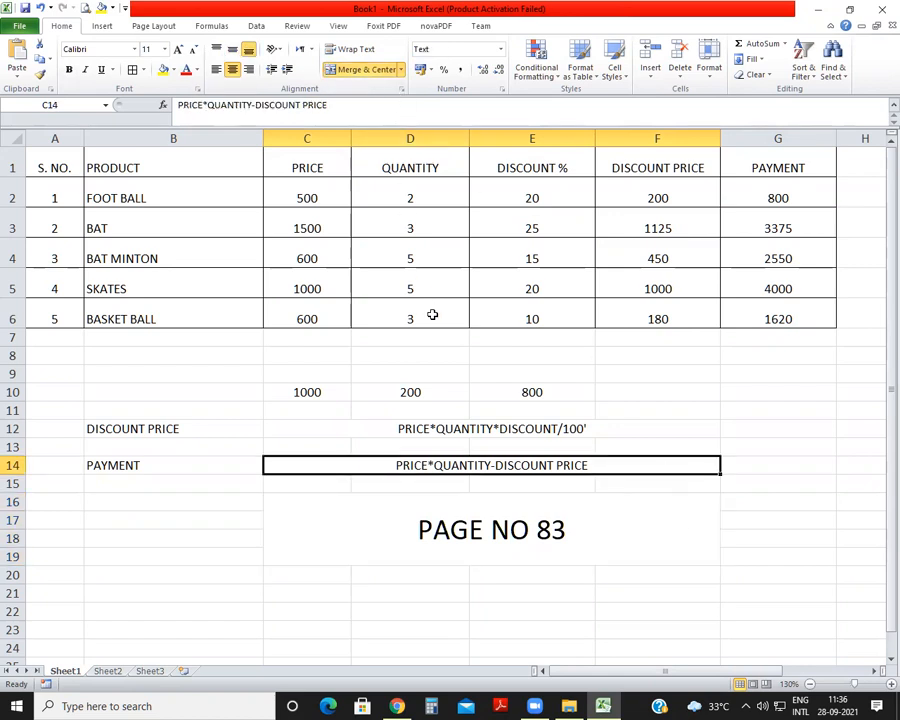
left_click(840, 650)
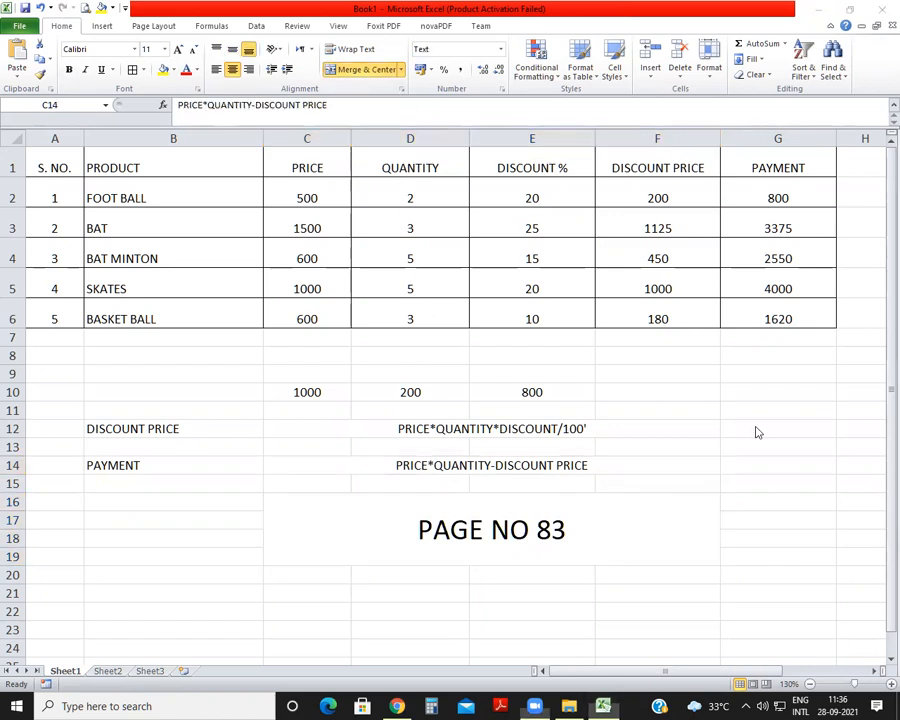